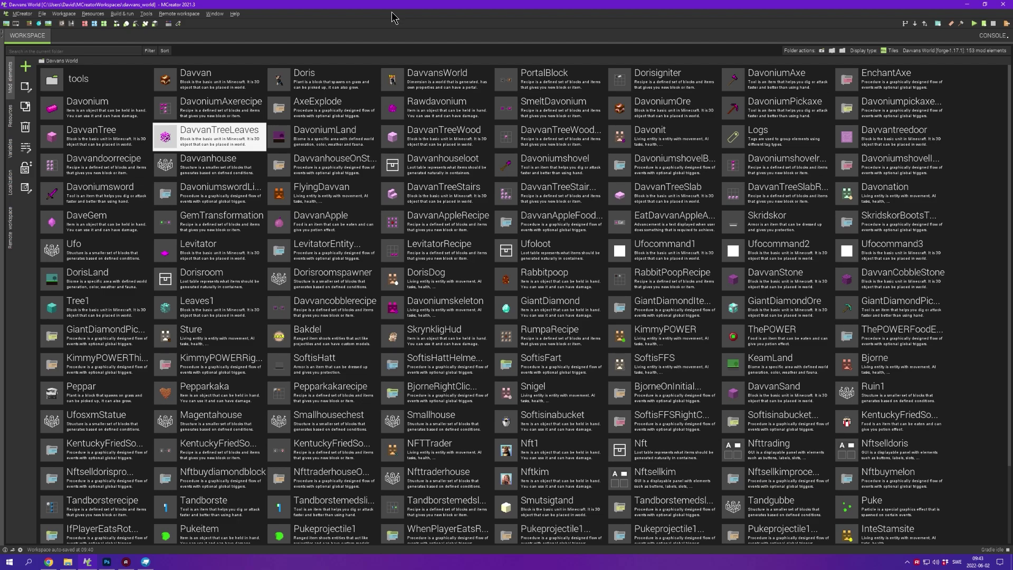
Step: Create a new recipe mod element named Hamburgerrecipe
{"action": "left_click", "coordinate": [25, 66]}
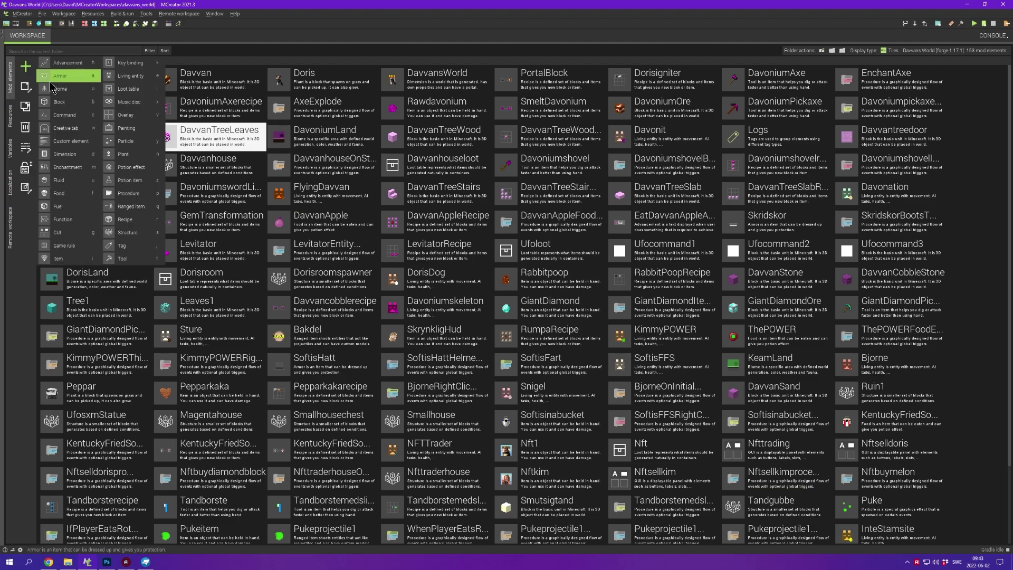
{"action": "left_click", "coordinate": [147, 211]}
{"action": "type", "text": "Hamburgerrecipe"}
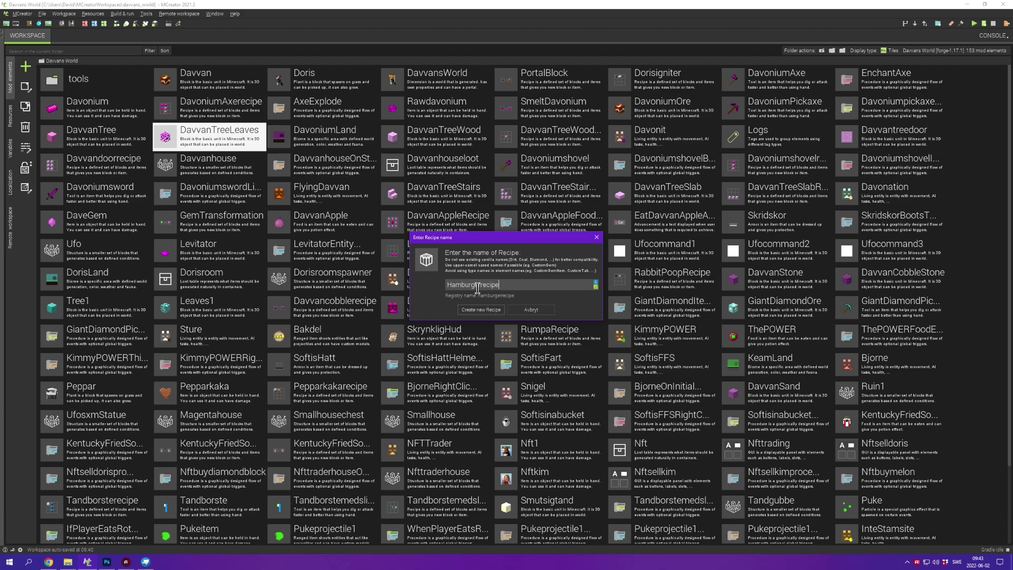
{"action": "left_click", "coordinate": [482, 310]}
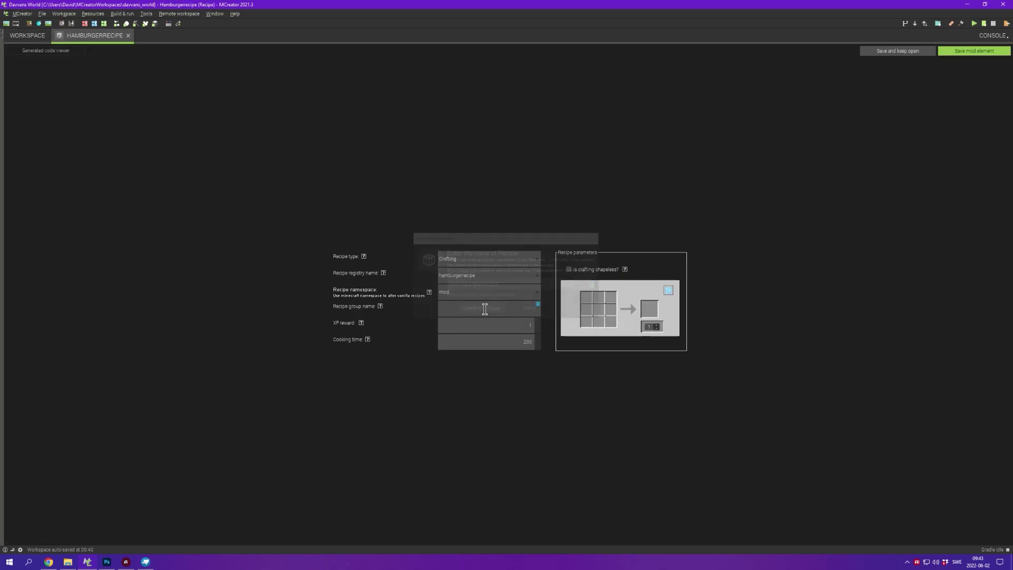
Step: Try bread as the ingredient in the top-middle and bottom-middle slots of the crafting grid, and clear it again
{"action": "left_click", "coordinate": [603, 304]}
{"action": "left_click", "coordinate": [479, 209]}
{"action": "type", "text": "bread"}
{"action": "double_click", "coordinate": [338, 225]}
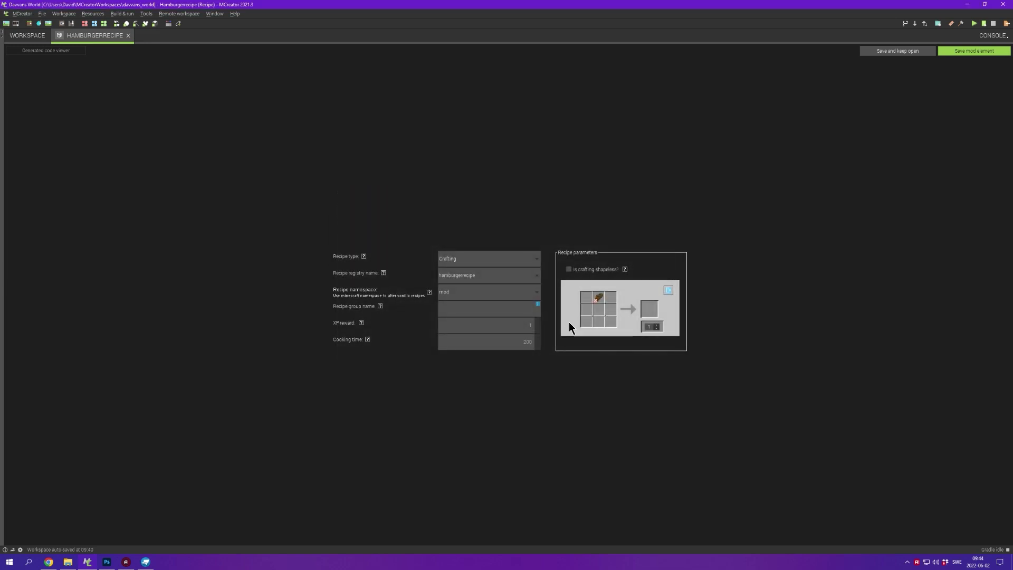
{"action": "left_click", "coordinate": [601, 329]}
{"action": "left_click", "coordinate": [500, 210]}
{"action": "type", "text": "bread"}
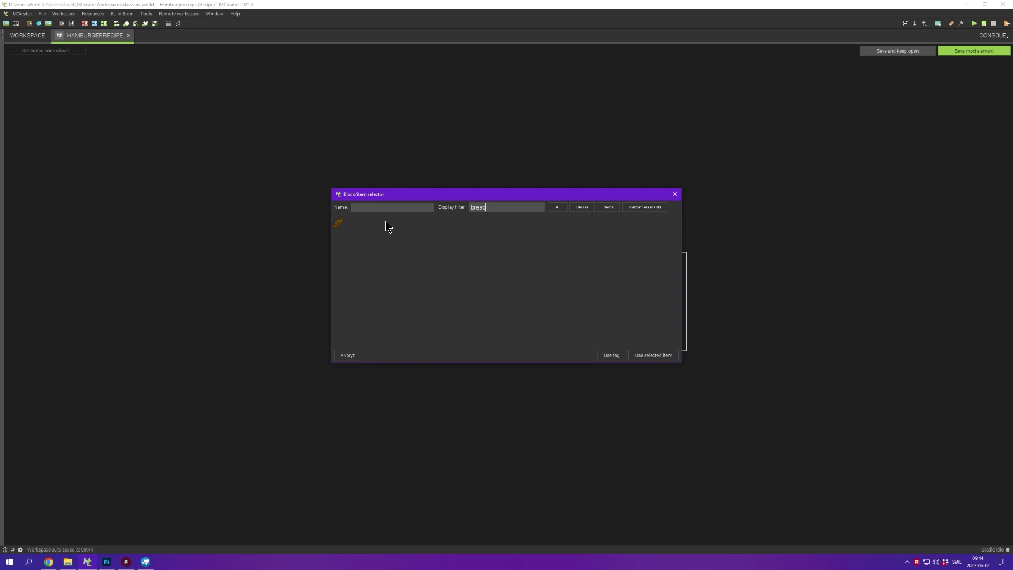
{"action": "double_click", "coordinate": [342, 225]}
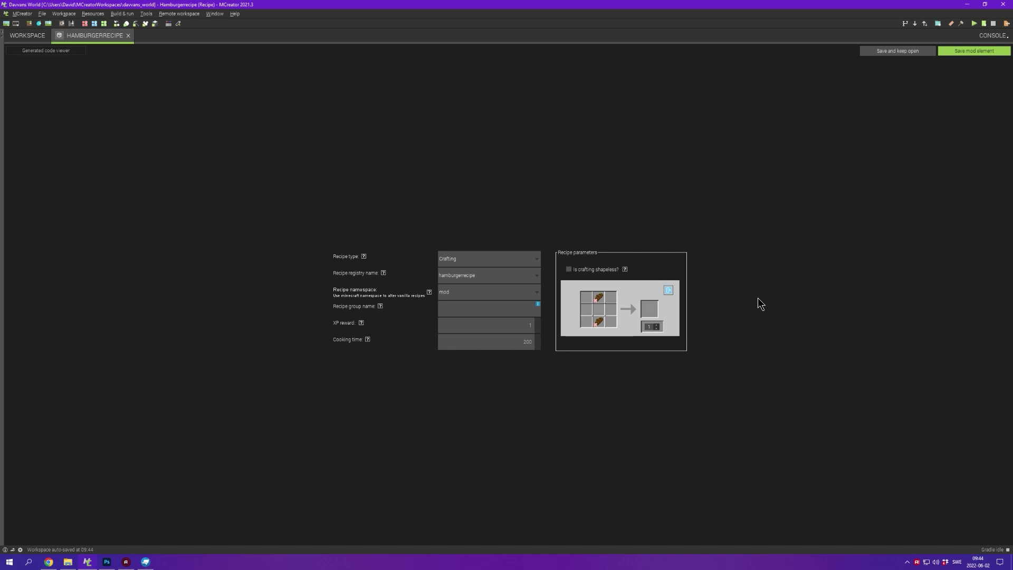
{"action": "right_click", "coordinate": [599, 297]}
Step: Switch to Chrome and search Google Images for "burger bun"
{"action": "left_click", "coordinate": [29, 37]}
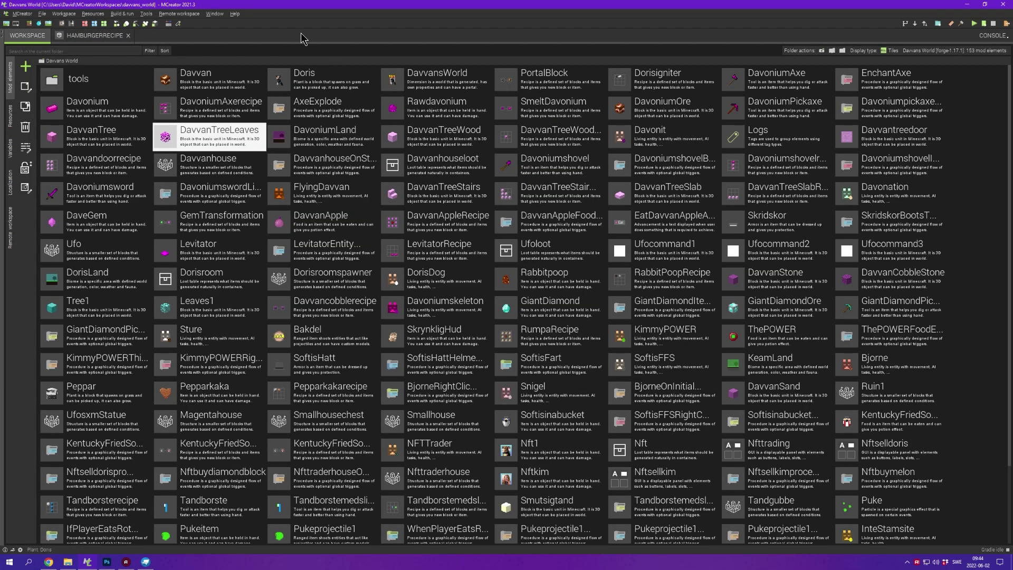
{"action": "left_click", "coordinate": [48, 562]}
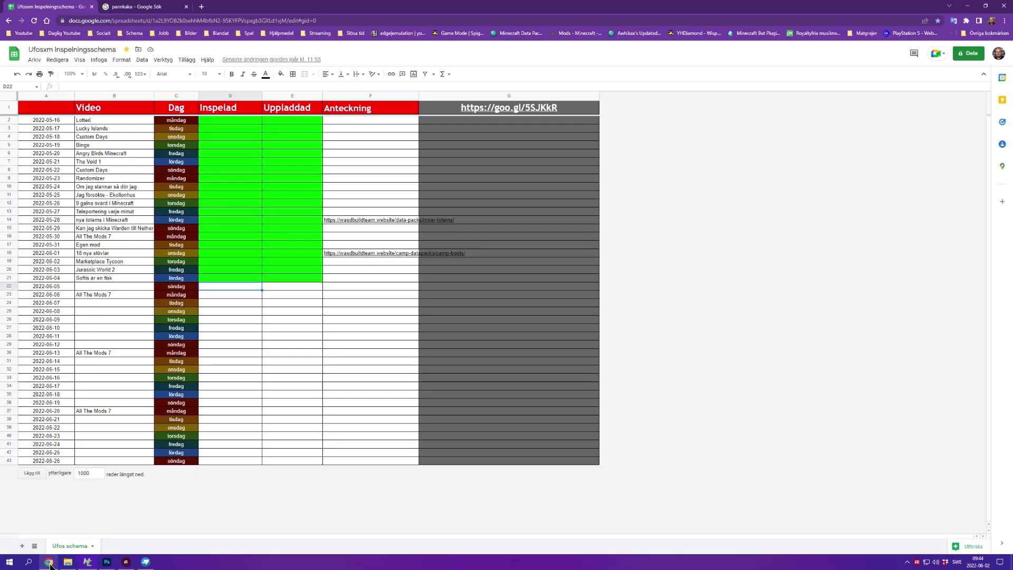
{"action": "left_click", "coordinate": [169, 7]}
{"action": "left_click", "coordinate": [195, 61]}
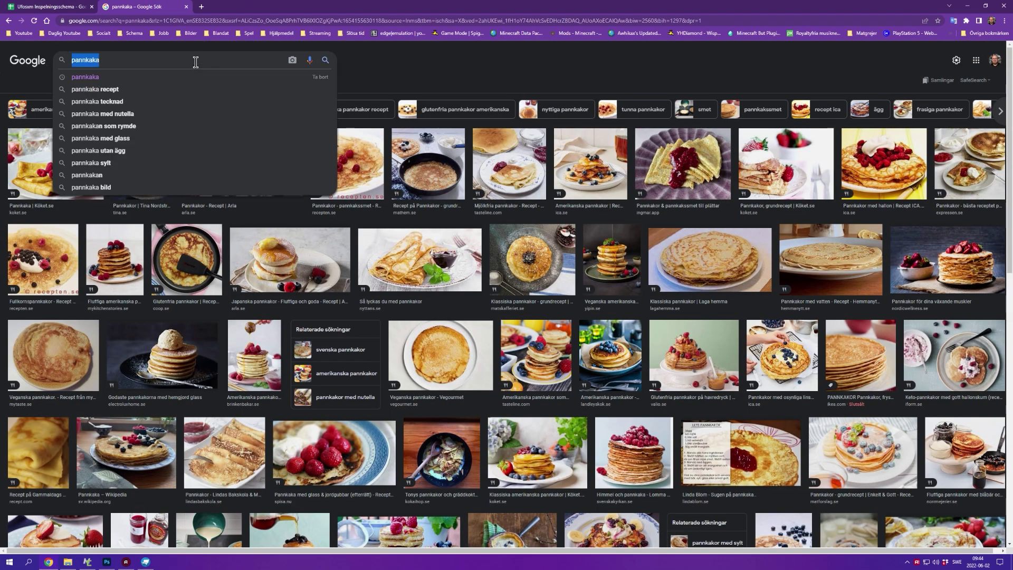
{"action": "type", "text": "buirger"}
{"action": "key", "text": "ctrl+a"}
{"action": "type", "text": "burger bun"}
{"action": "key", "text": "Return"}
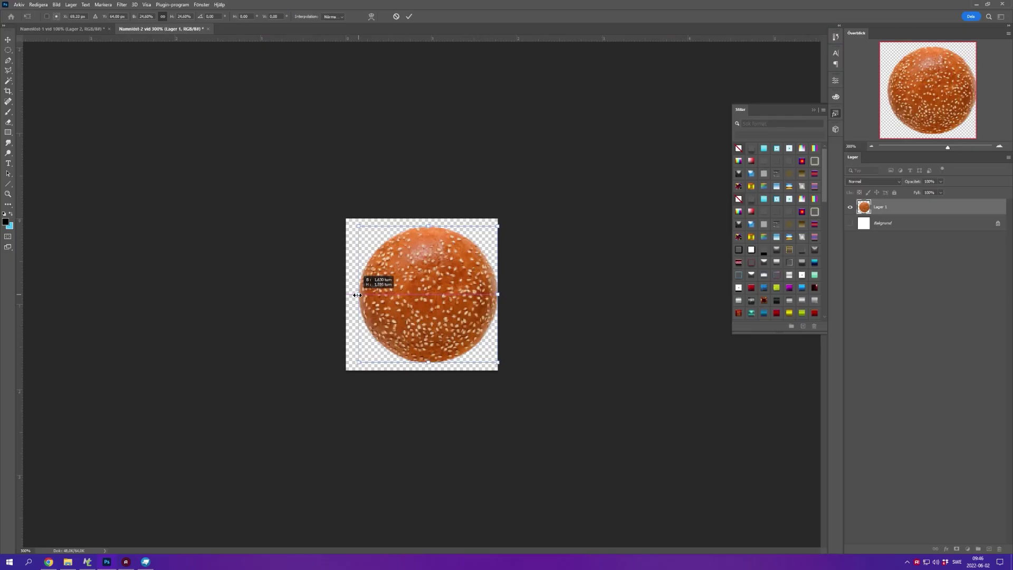
Step: Enlarge the burger bun layer to fill the canvas width and save the image as a PNG named burgerbun
{"action": "left_click_drag", "start_coordinate": [349, 294], "coordinate": [346, 295]}
{"action": "key", "text": "Return"}
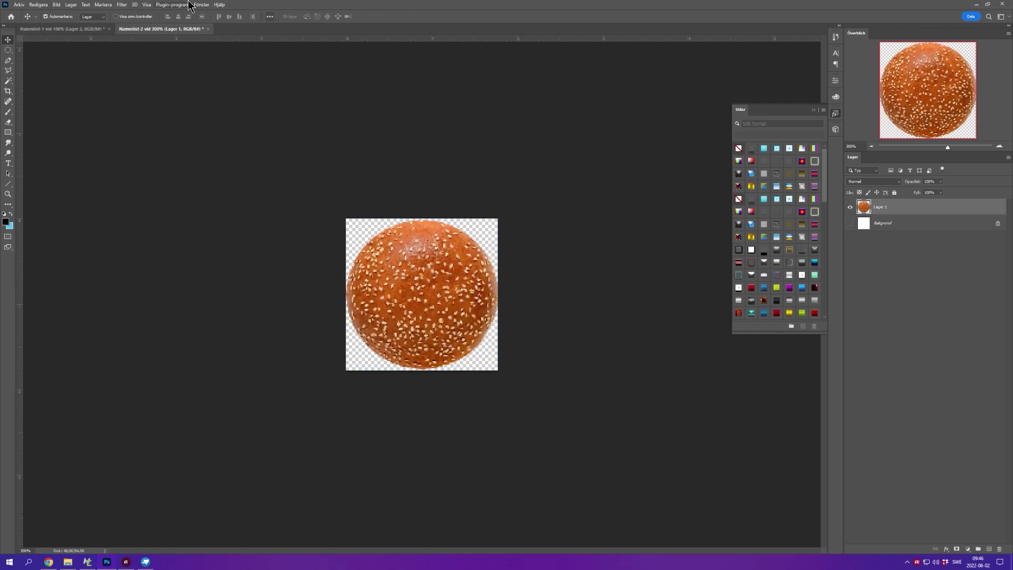
{"action": "left_click", "coordinate": [19, 5]}
{"action": "left_click", "coordinate": [52, 102]}
{"action": "left_click", "coordinate": [373, 378]}
{"action": "left_click", "coordinate": [349, 376]}
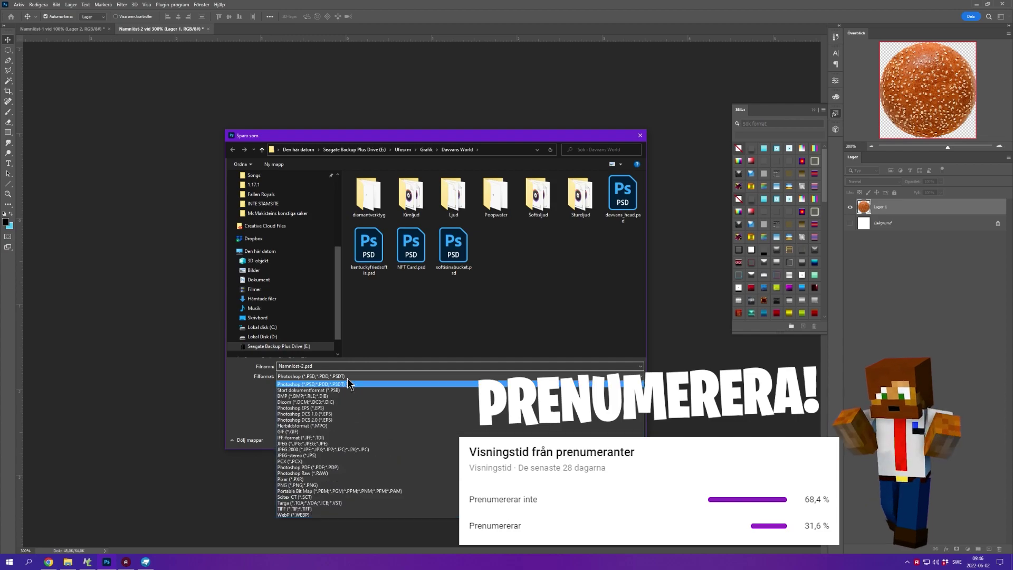
{"action": "left_click", "coordinate": [295, 485]}
{"action": "type", "text": "burgerbun"}
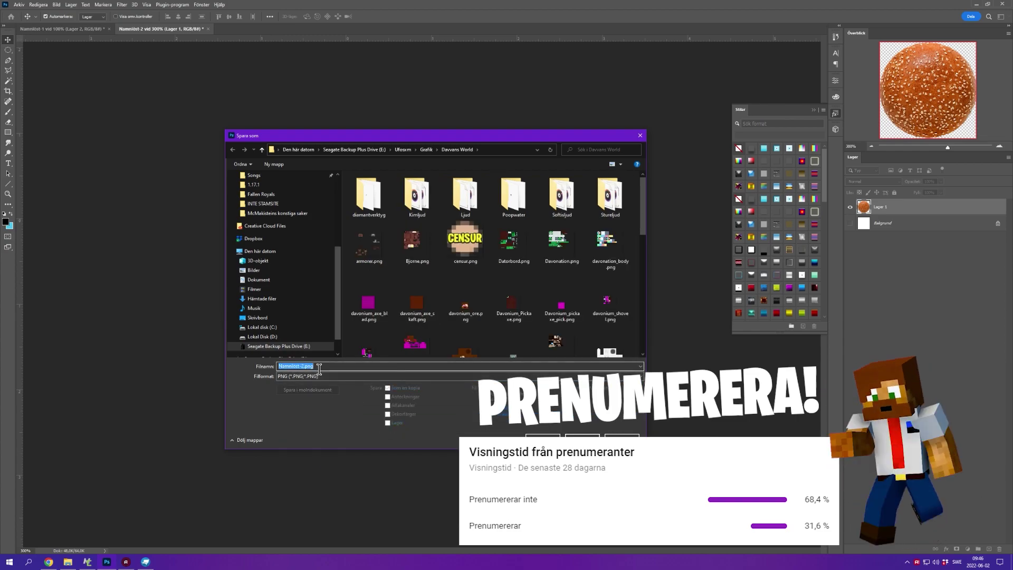
{"action": "key", "text": "Return"}
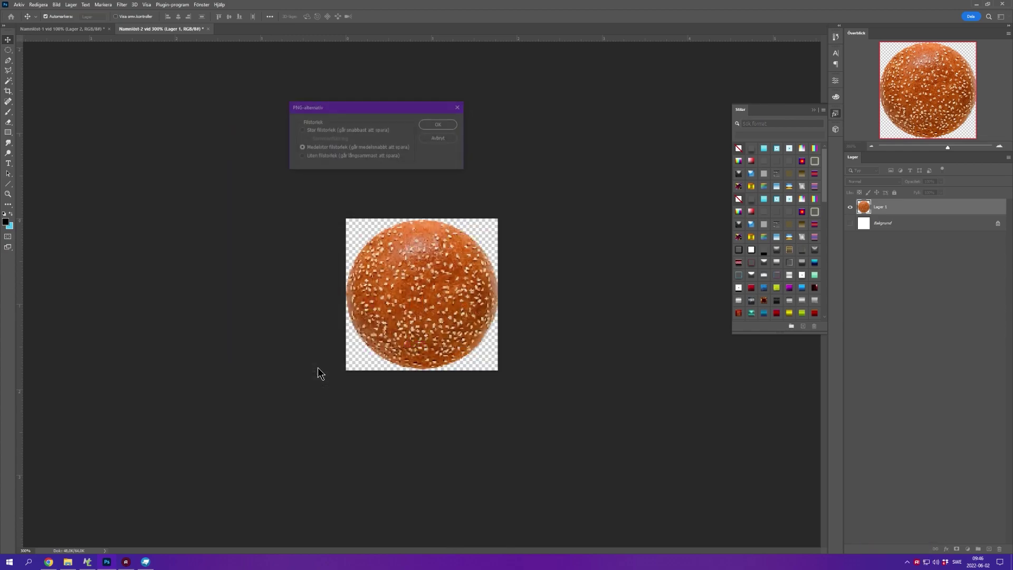
{"action": "key", "text": "Return"}
Step: Close both open untitled image documents without saving their changes
{"action": "key", "text": "ctrl+w"}
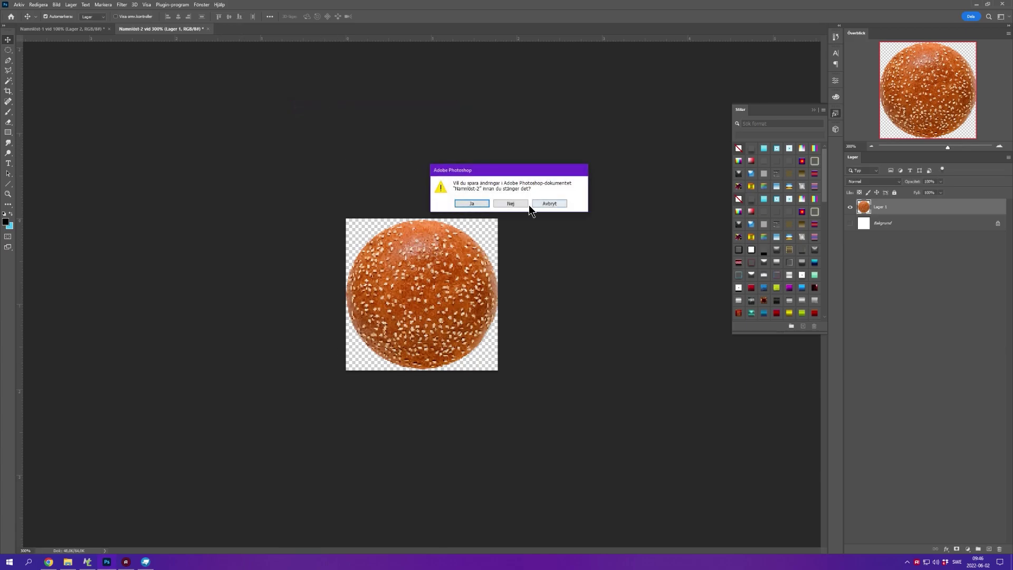
{"action": "left_click", "coordinate": [510, 204]}
{"action": "key", "text": "ctrl+w"}
{"action": "left_click", "coordinate": [504, 204]}
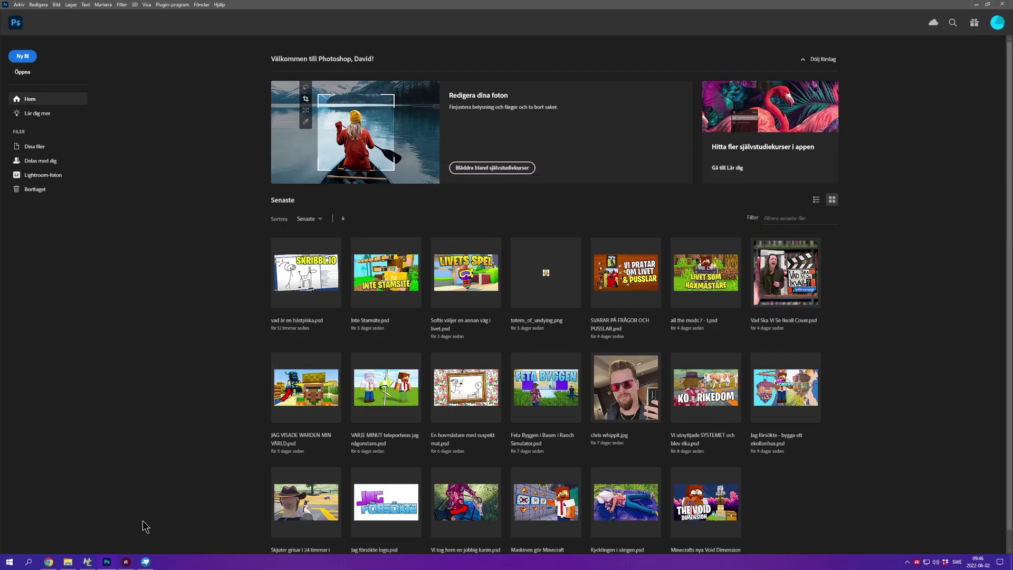
{"action": "left_click", "coordinate": [48, 561]}
{"action": "left_click", "coordinate": [51, 6]}
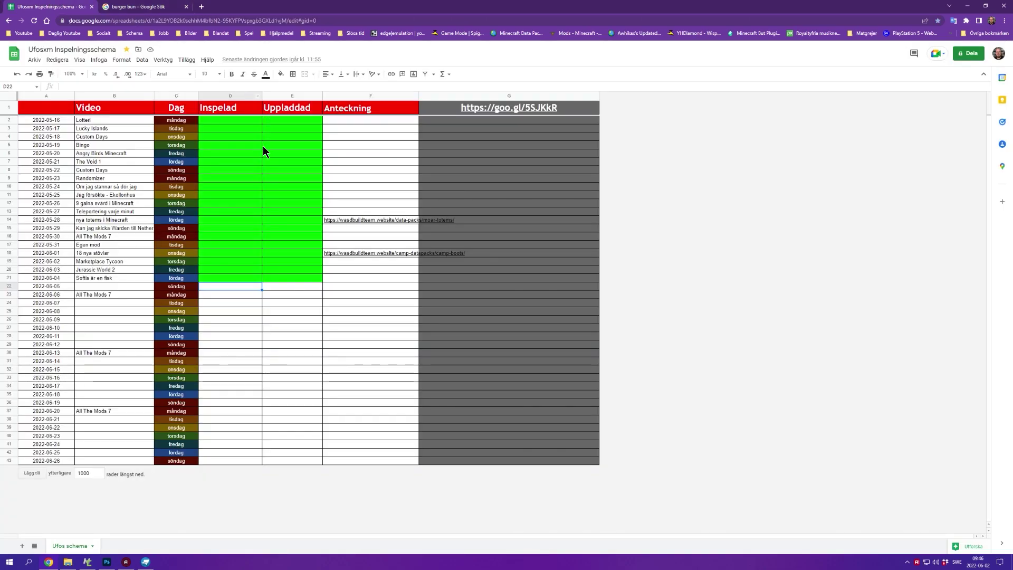
{"action": "left_click", "coordinate": [135, 7]}
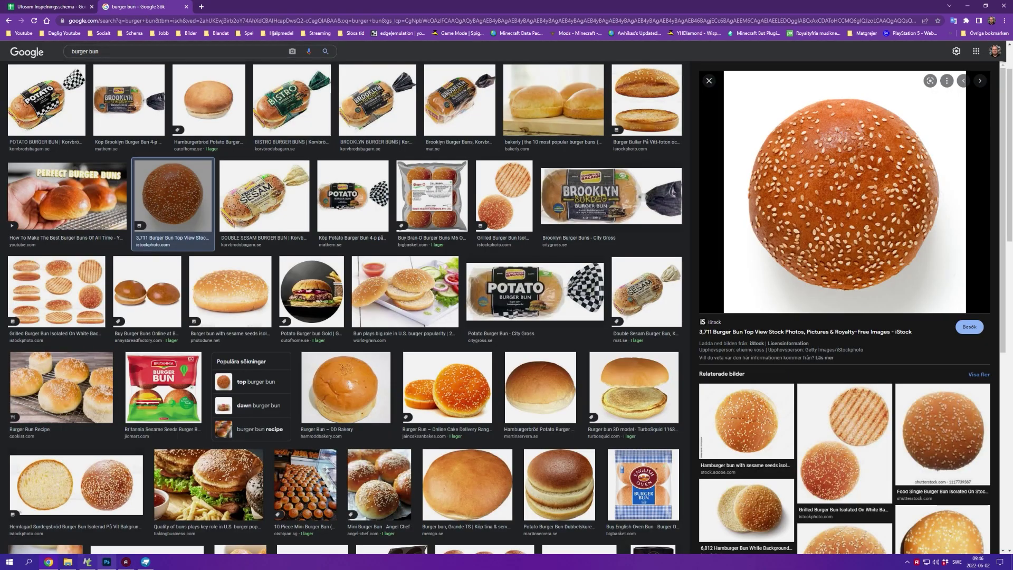
Step: Switch to MCreator, import burgerbun.png as an item texture and assign it to the BurgerBun item
{"action": "left_click", "coordinate": [87, 561]}
{"action": "left_click", "coordinate": [440, 203]}
{"action": "left_click", "coordinate": [466, 286]}
{"action": "type", "text": "burgerbun.png"}
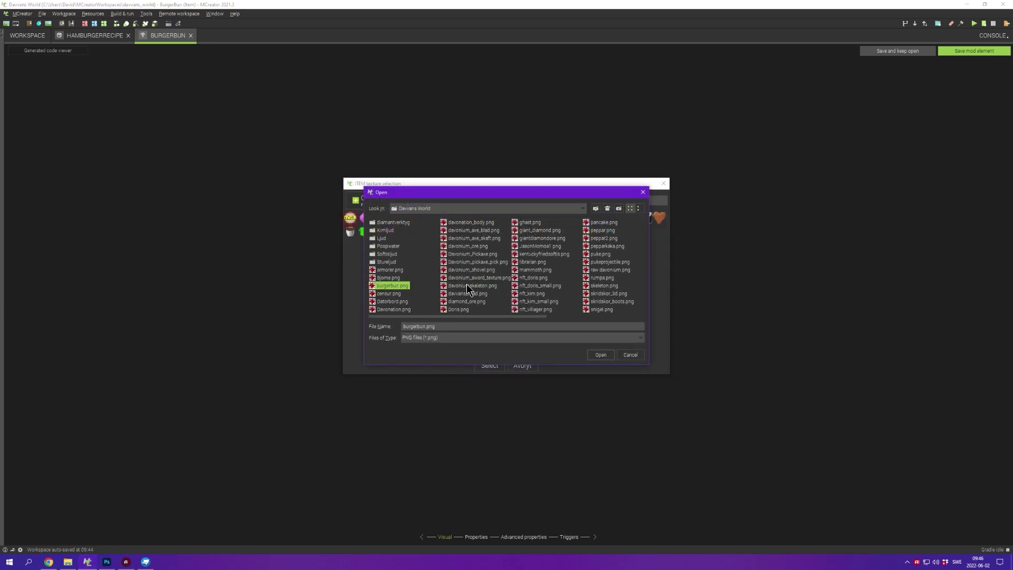
{"action": "double_click", "coordinate": [392, 284]}
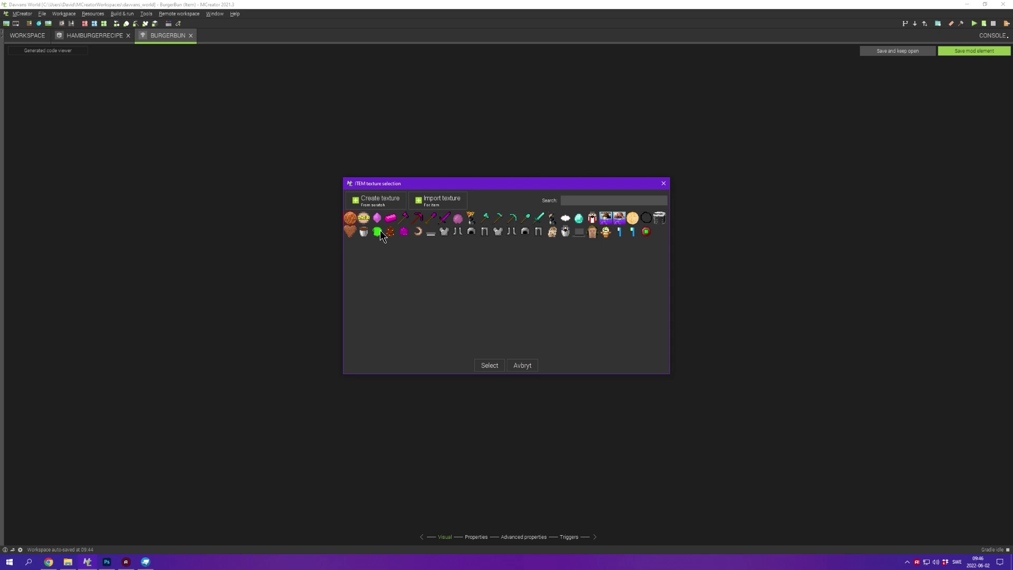
{"action": "double_click", "coordinate": [352, 221]}
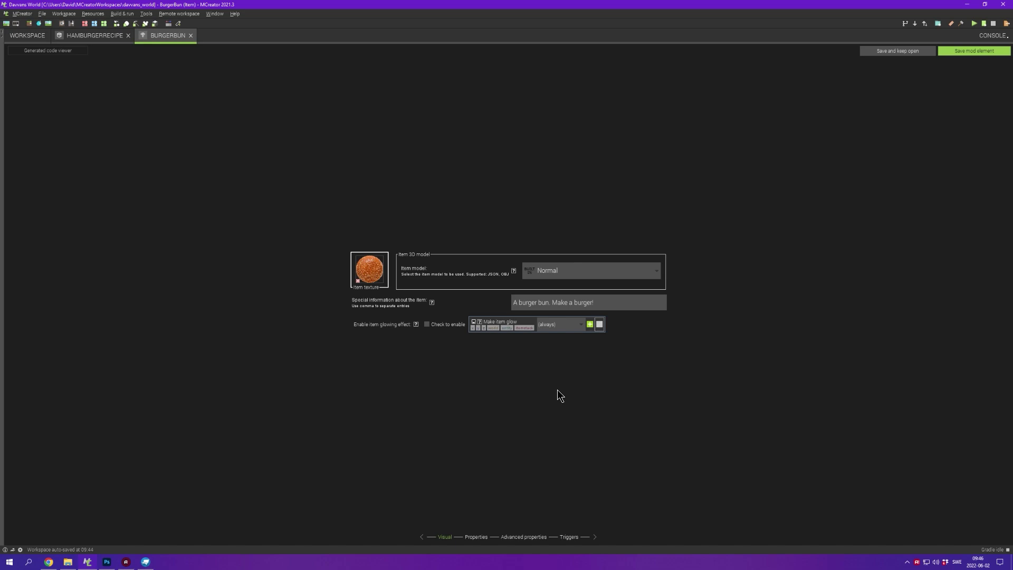
Step: Go through the BurgerBun item's properties, advanced properties and triggers pages, and save the mod element
{"action": "left_click", "coordinate": [477, 536]}
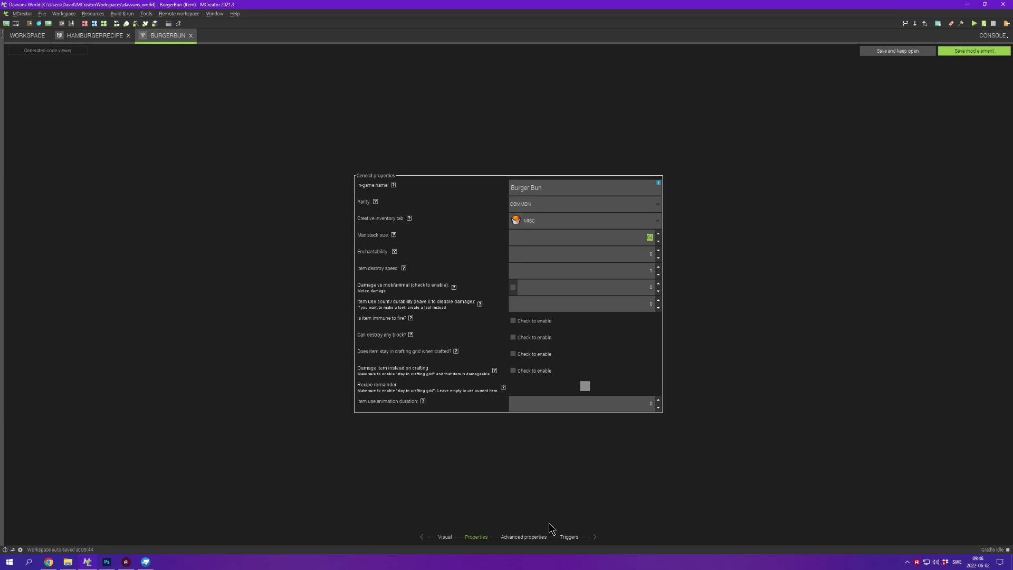
{"action": "left_click", "coordinate": [530, 536]}
{"action": "left_click", "coordinate": [574, 538]}
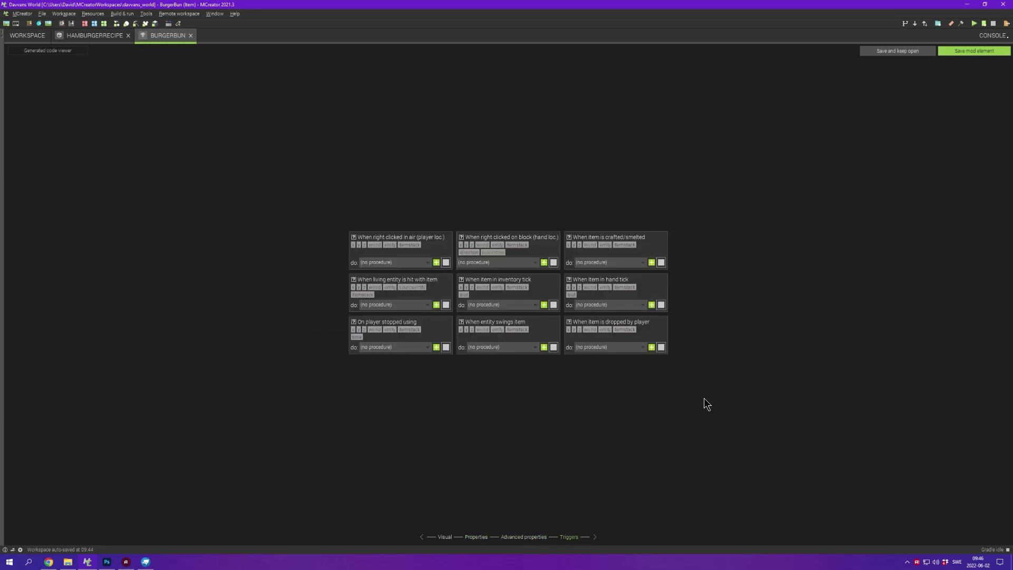
{"action": "left_click", "coordinate": [974, 51]}
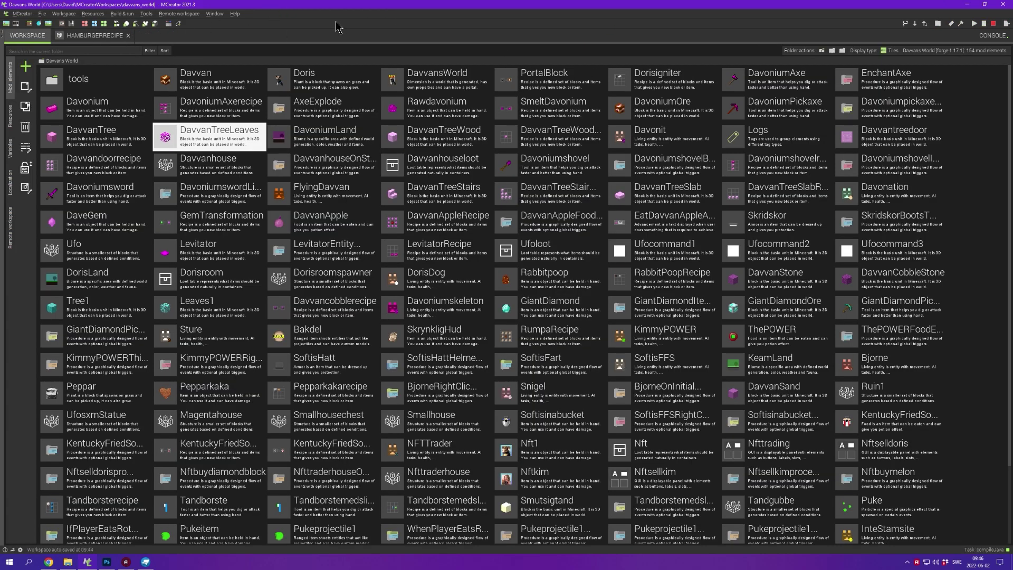
Step: Place the burger bun item in the top-middle and bottom-middle slots of the Hamburgerrecipe crafting grid
{"action": "left_click", "coordinate": [100, 35]}
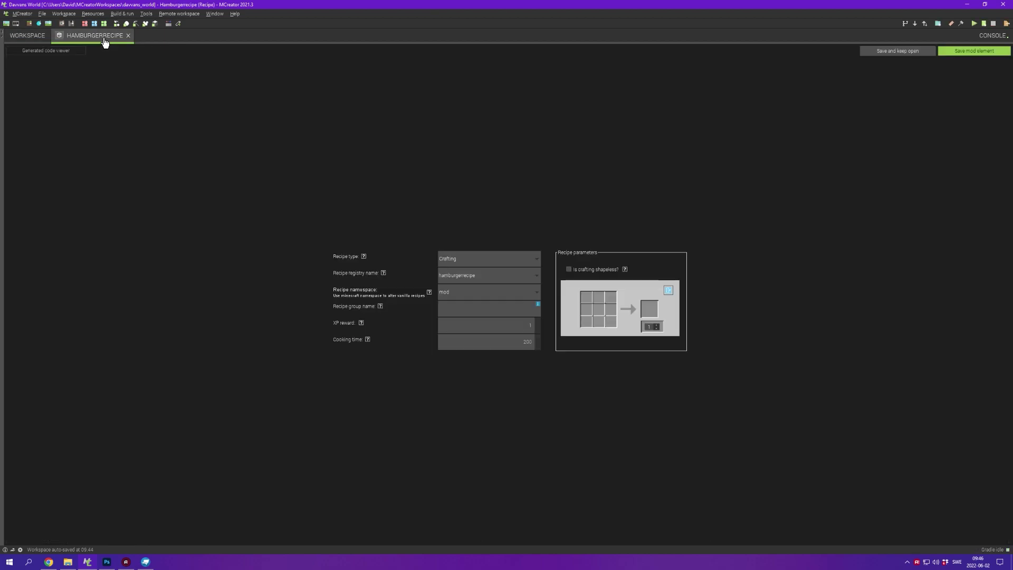
{"action": "left_click", "coordinate": [598, 298]}
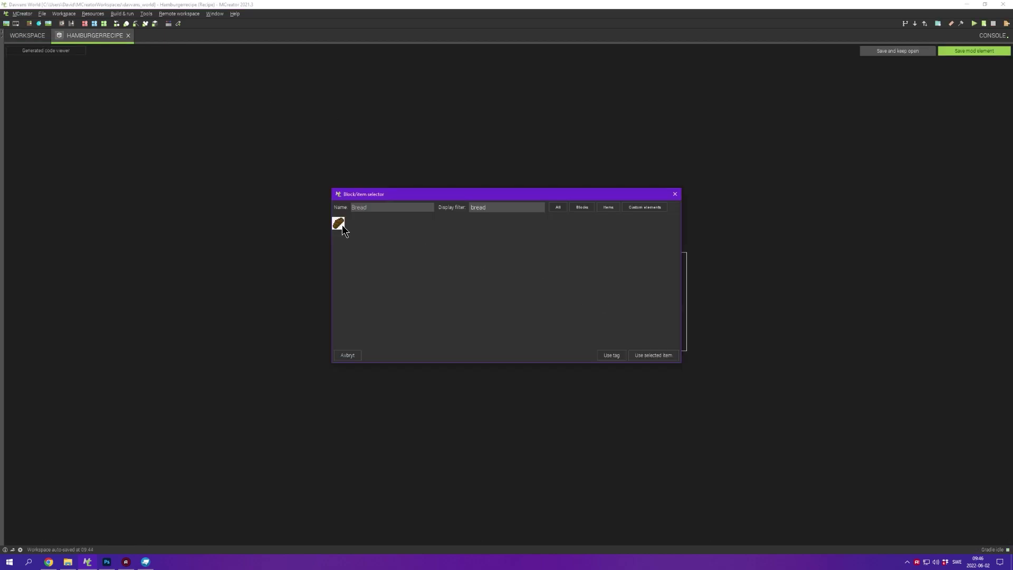
{"action": "type", "text": "burg"}
{"action": "double_click", "coordinate": [339, 223]}
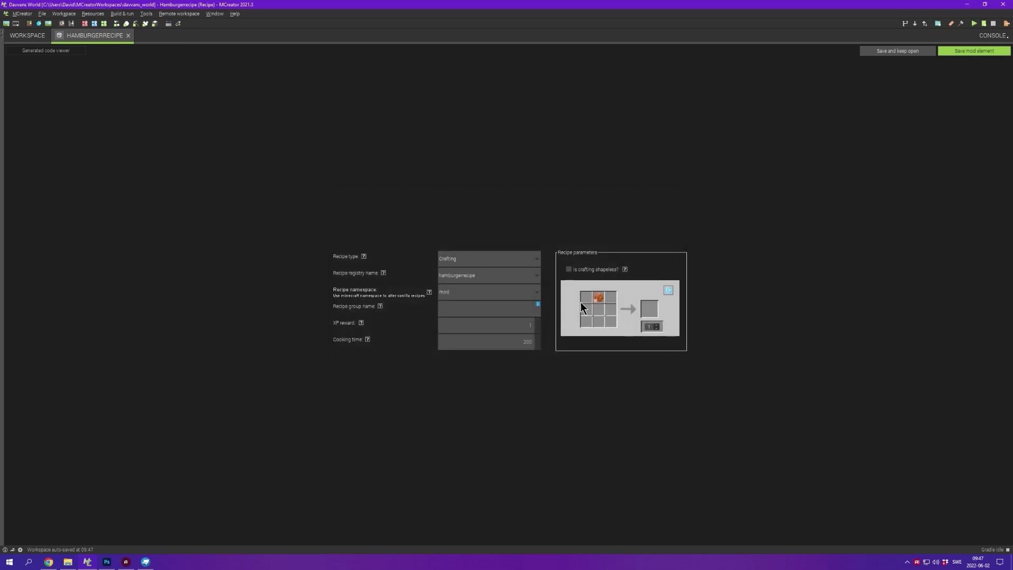
{"action": "left_click", "coordinate": [570, 299]}
{"action": "double_click", "coordinate": [505, 208]}
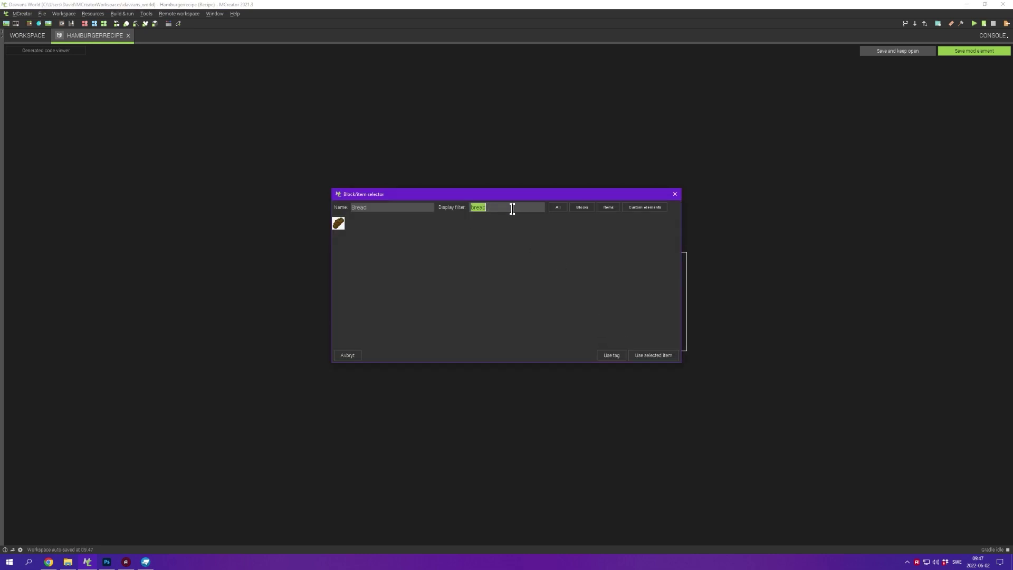
{"action": "key", "text": "BackSpace"}
{"action": "type", "text": "bun"}
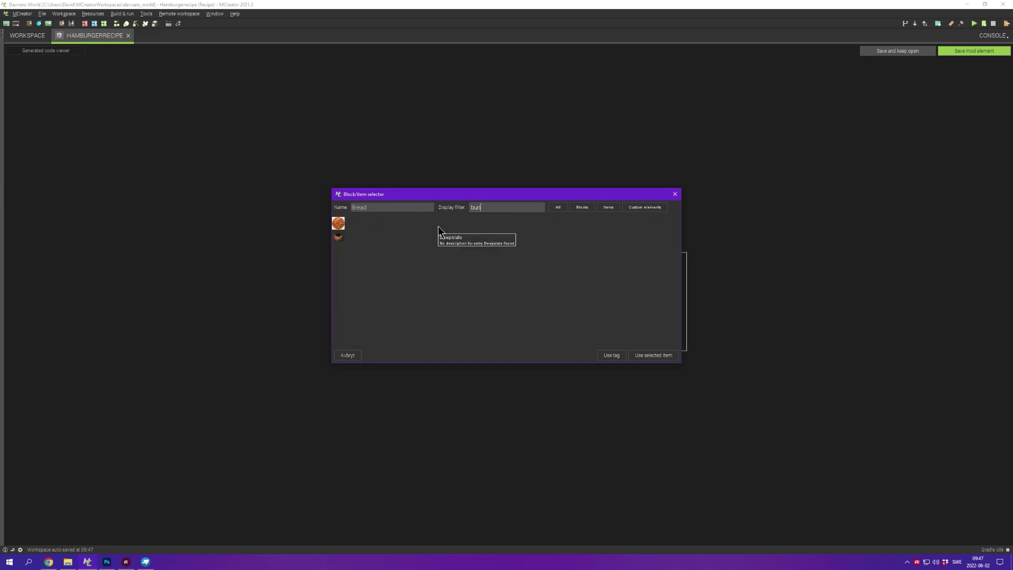
{"action": "double_click", "coordinate": [338, 223]}
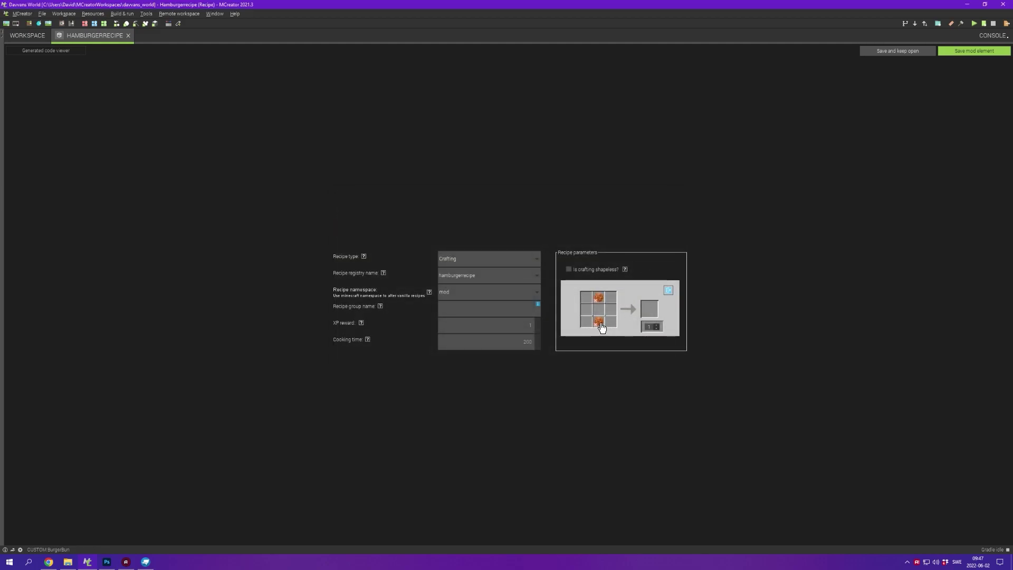
Step: Place Cooked Beef in the center slot of the hamburger recipe's crafting grid
{"action": "left_click", "coordinate": [603, 314]}
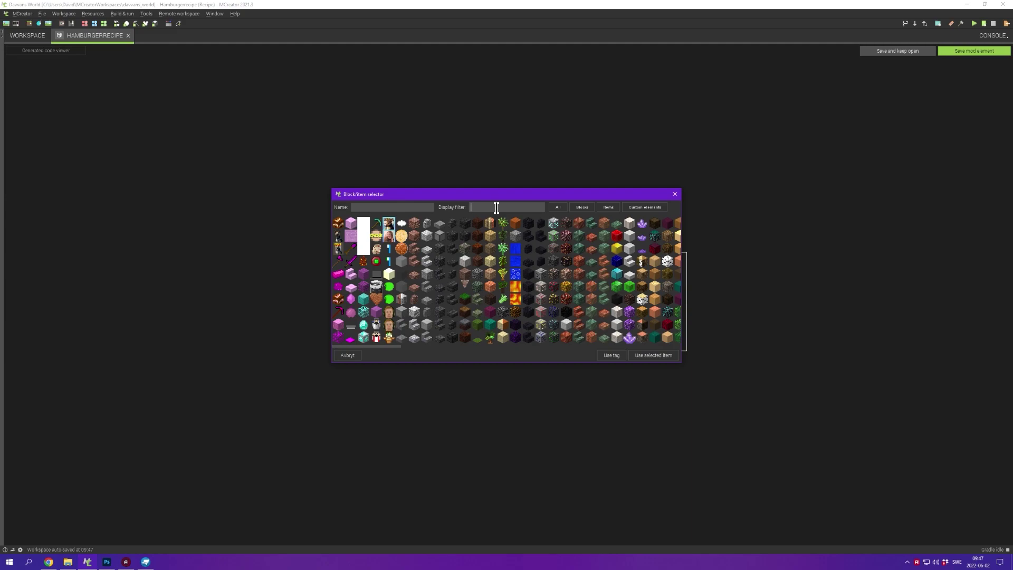
{"action": "type", "text": "beef"}
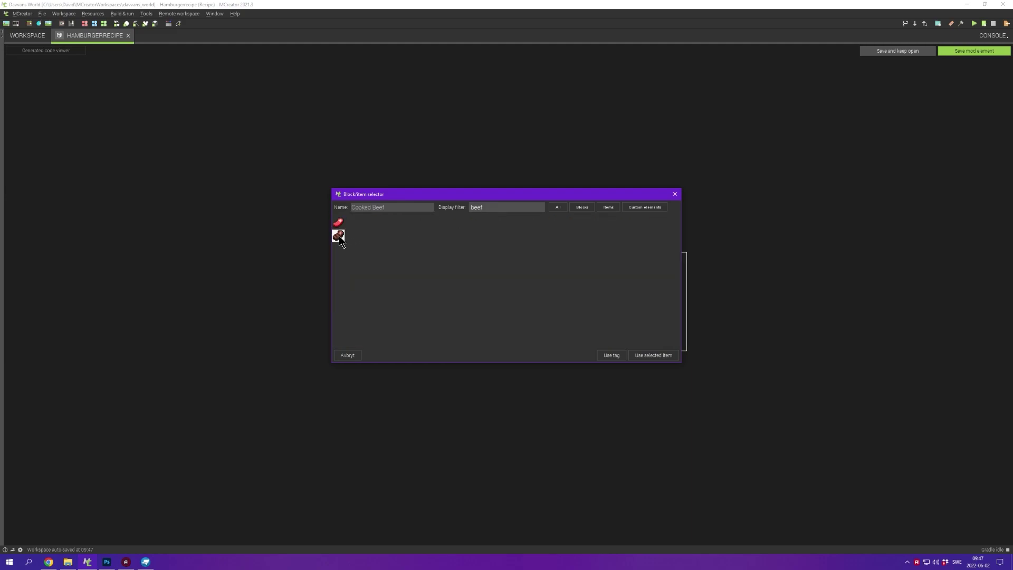
{"action": "double_click", "coordinate": [339, 236]}
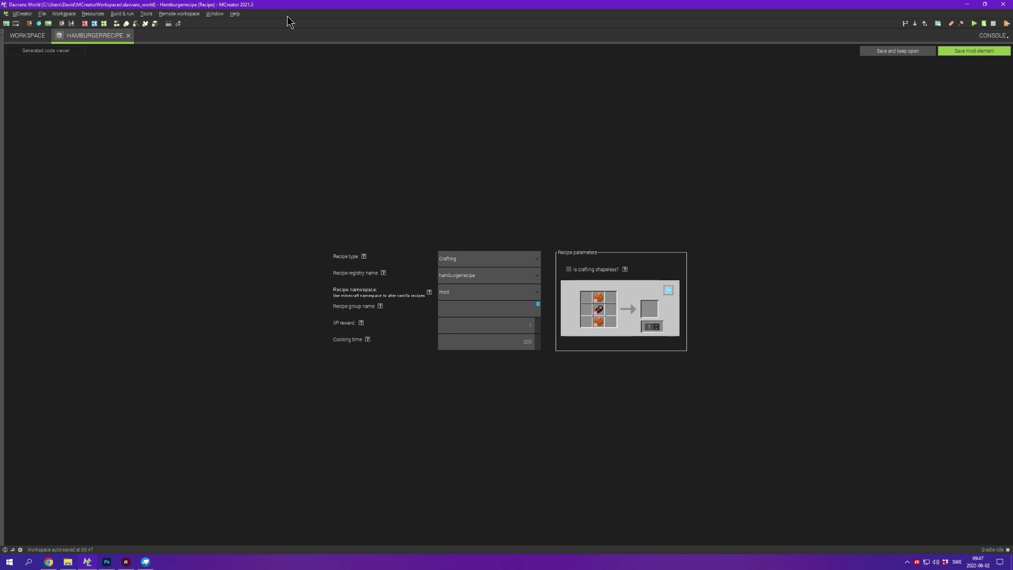
Step: Switch from MCreator to Blockbench and add a first cube to the empty Java Block/Item model
{"action": "left_click", "coordinate": [24, 38]}
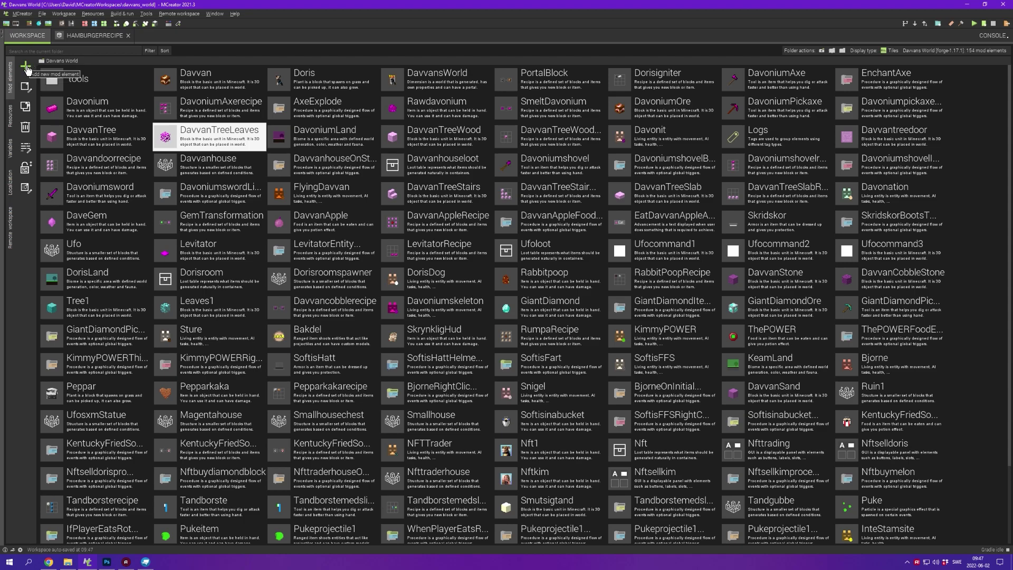
{"action": "left_click", "coordinate": [145, 561]}
{"action": "left_click_drag", "start_coordinate": [471, 255], "coordinate": [556, 282]}
{"action": "scroll", "coordinate": [561, 282], "scroll_direction": "up", "scroll_amount": 2}
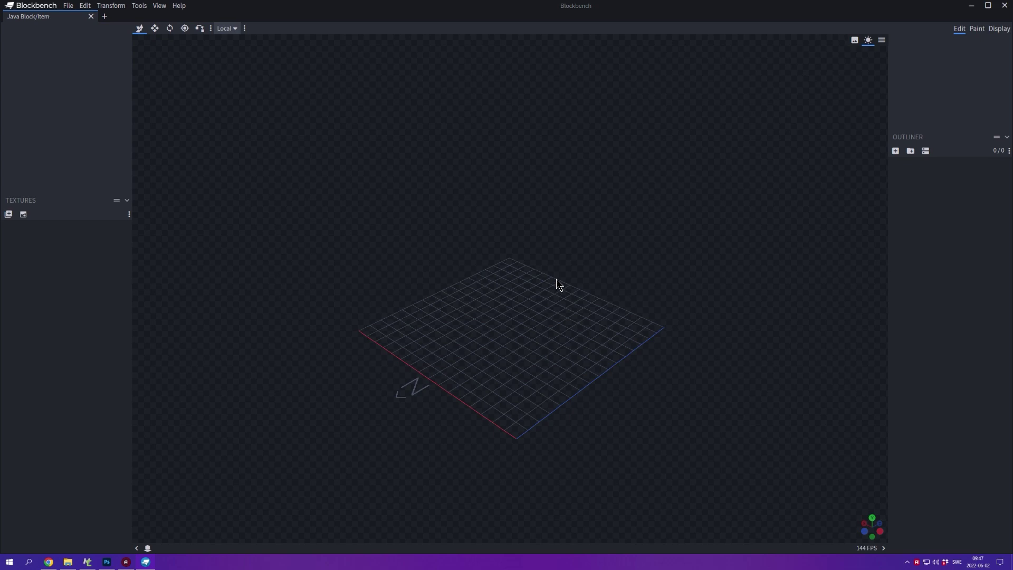
{"action": "left_click_drag", "start_coordinate": [554, 290], "coordinate": [628, 284]}
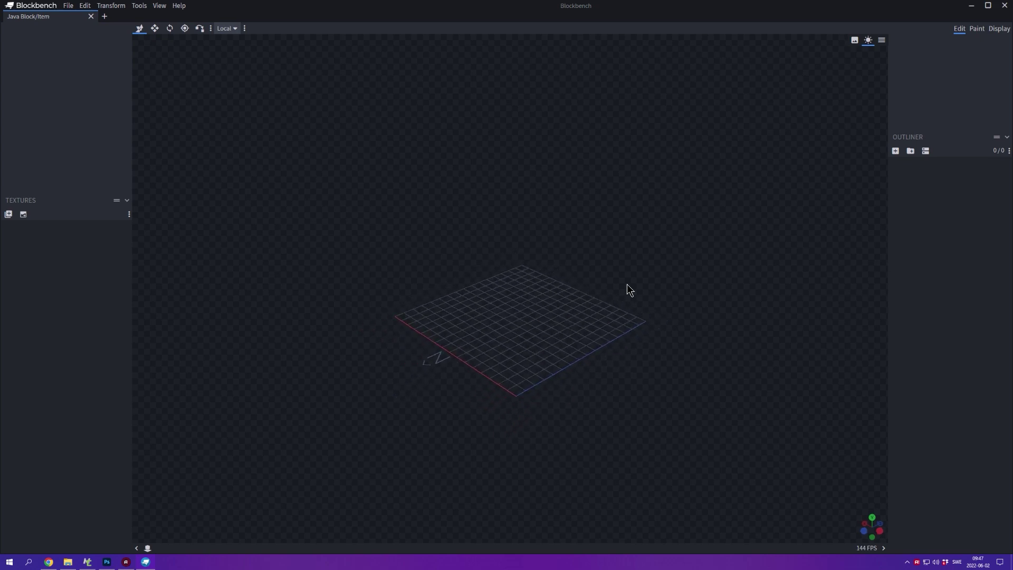
{"action": "left_click", "coordinate": [895, 151]}
Step: Resize the cube into a flat 8 × 1 × 8 slab and position it at 4, 0, 4 on the grid
{"action": "left_click_drag", "start_coordinate": [509, 385], "coordinate": [543, 310]}
{"action": "left_click_drag", "start_coordinate": [559, 312], "coordinate": [397, 254]}
{"action": "left_click", "coordinate": [482, 248]}
{"action": "key", "text": "s"}
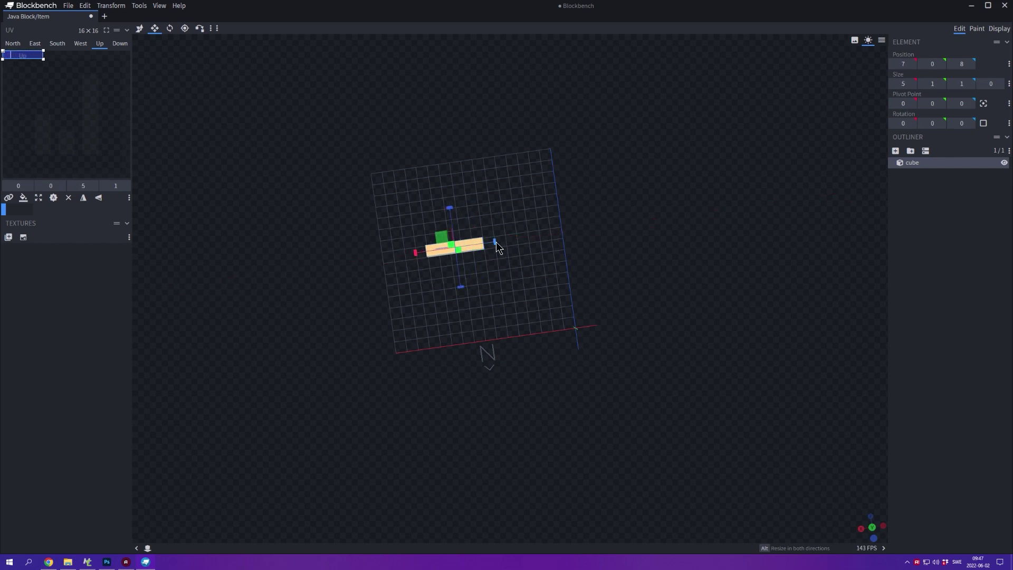
{"action": "left_click_drag", "start_coordinate": [498, 244], "coordinate": [525, 235]}
{"action": "left_click_drag", "start_coordinate": [482, 278], "coordinate": [487, 335]}
{"action": "mouse_move", "coordinate": [472, 233]}
{"action": "left_mouse_down"}
{"action": "mouse_move", "coordinate": [477, 217]}
{"action": "mouse_move", "coordinate": [469, 222]}
{"action": "left_mouse_up"}
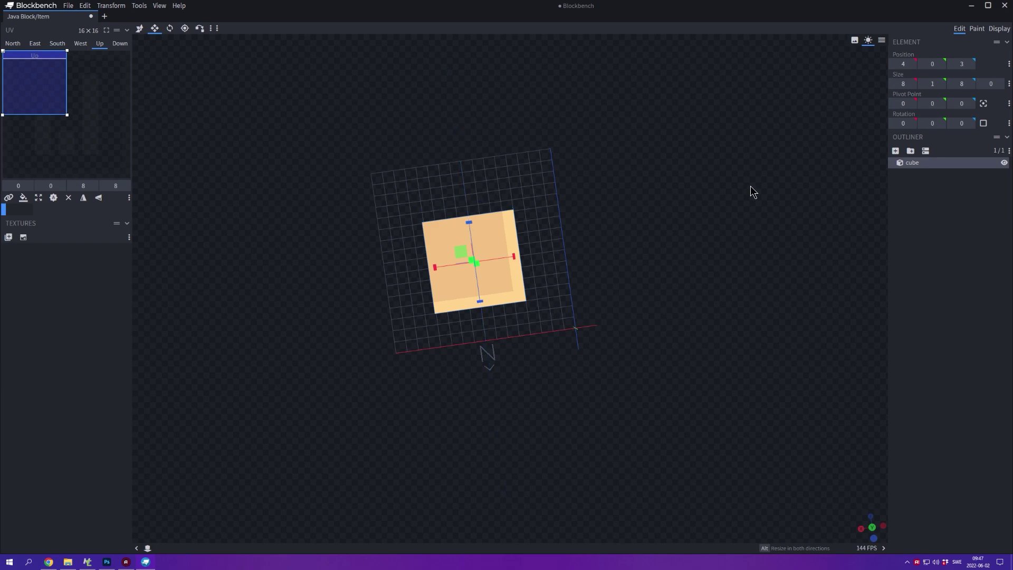
{"action": "left_click_drag", "start_coordinate": [582, 252], "coordinate": [550, 166]}
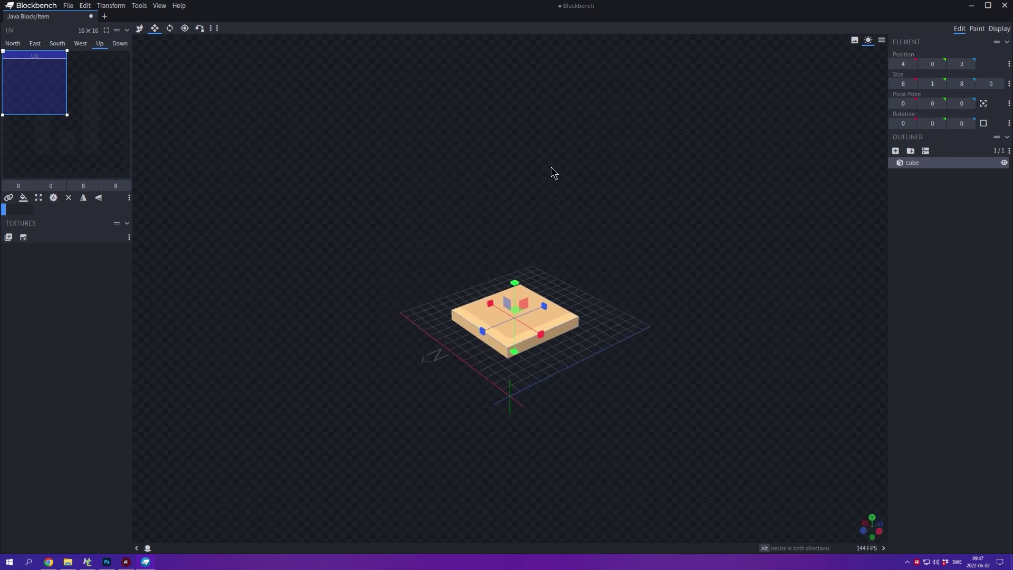
{"action": "key", "text": "v"}
{"action": "left_click_drag", "start_coordinate": [543, 300], "coordinate": [504, 289]}
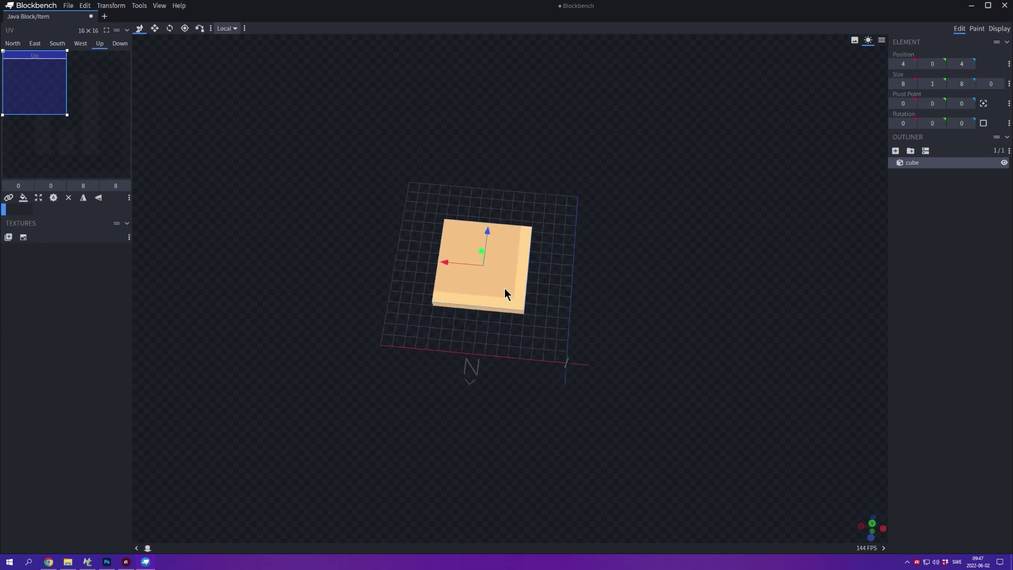
Step: Duplicate the slab and shape the copy into a 6 × 1 × 1 strip against its north edge, at 5, 0, 3
{"action": "key", "text": "ctrl+d"}
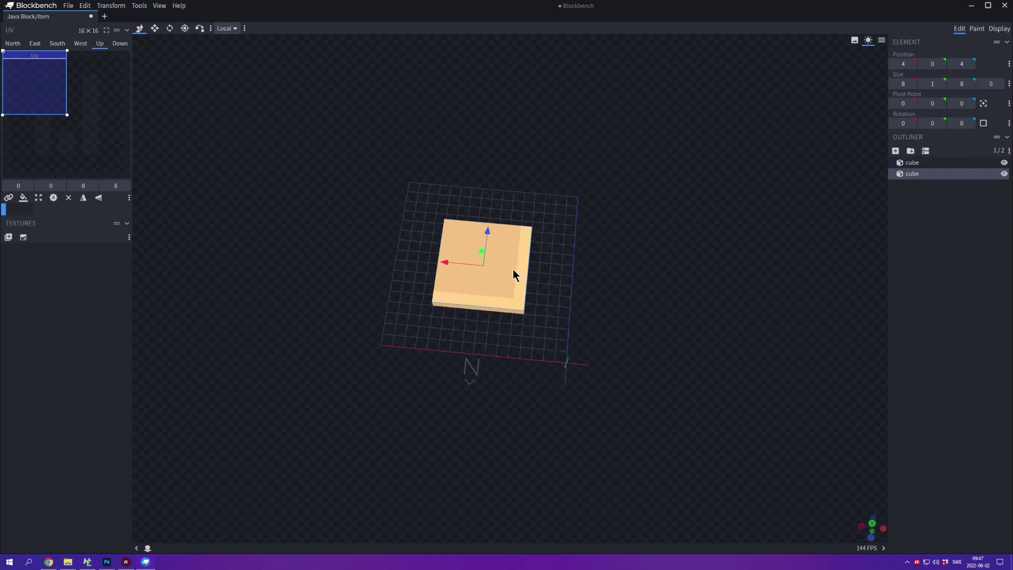
{"action": "left_click_drag", "start_coordinate": [490, 249], "coordinate": [482, 302]}
{"action": "key", "text": "s"}
{"action": "left_click_drag", "start_coordinate": [470, 391], "coordinate": [493, 311]}
{"action": "key", "text": "v"}
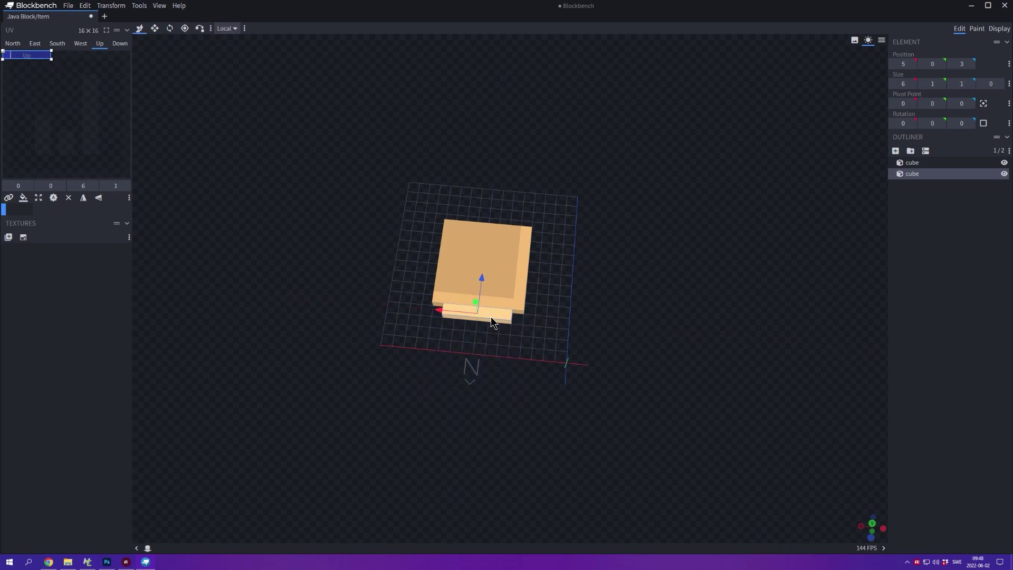
Step: Duplicate the north strip and place the copy along the slab's opposite edge at 5, 0, 12
{"action": "key", "text": "ctrl+d"}
{"action": "left_click_drag", "start_coordinate": [480, 271], "coordinate": [495, 189]}
{"action": "key", "text": "ctrl+o"}
{"action": "key", "text": "Escape"}
Step: Duplicate the south strip twice and fit one of the copies lengthwise along the slab's low-X side
{"action": "key", "text": "ctrl+d"}
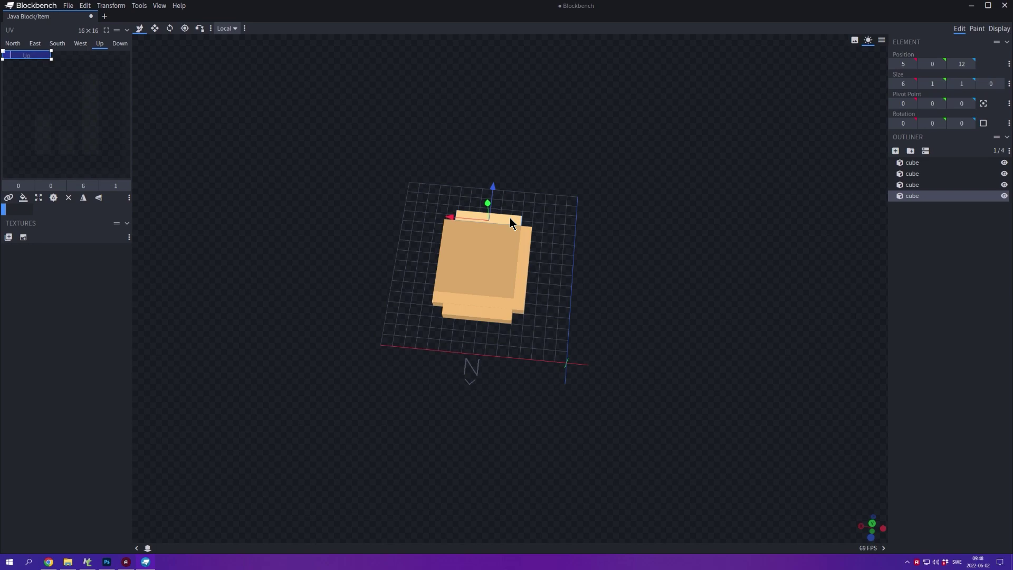
{"action": "left_click_drag", "start_coordinate": [452, 217], "coordinate": [557, 230]}
{"action": "key", "text": "ctrl+d"}
{"action": "left_click", "coordinate": [169, 27]}
{"action": "left_click_drag", "start_coordinate": [564, 381], "coordinate": [525, 351]}
{"action": "left_click", "coordinate": [139, 28]}
{"action": "left_click_drag", "start_coordinate": [673, 373], "coordinate": [536, 240]}
Step: Resize the spare strip to 1 × 1 × 6 and place it along the slab's remaining side at 12, 0, 5
{"action": "left_click", "coordinate": [398, 210]}
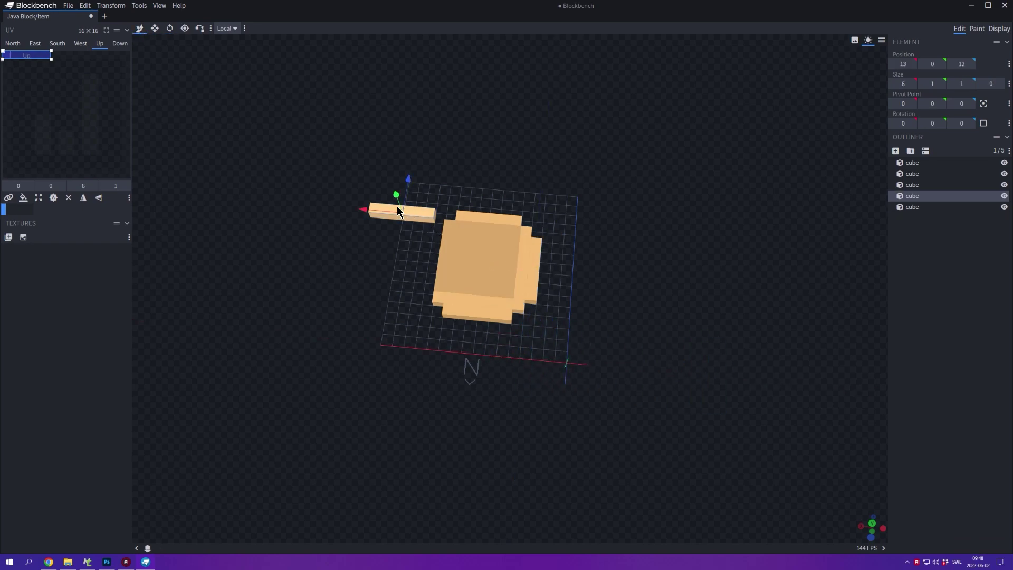
{"action": "key", "text": "s"}
{"action": "left_click_drag", "start_coordinate": [394, 242], "coordinate": [386, 328]}
{"action": "left_click_drag", "start_coordinate": [403, 208], "coordinate": [401, 231]}
{"action": "left_click_drag", "start_coordinate": [434, 260], "coordinate": [442, 265]}
{"action": "left_click_drag", "start_coordinate": [362, 255], "coordinate": [425, 253]}
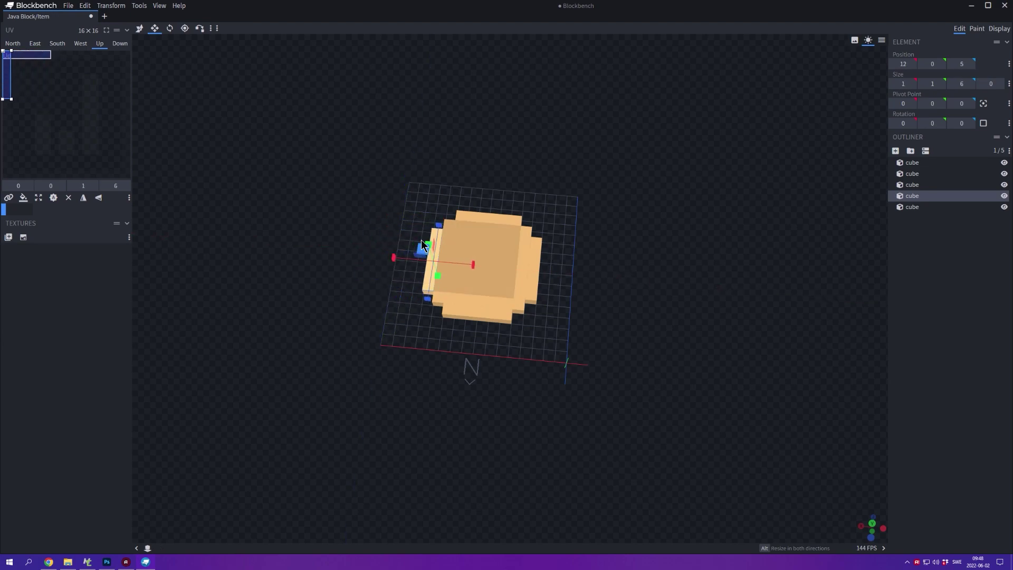
{"action": "key", "text": "v"}
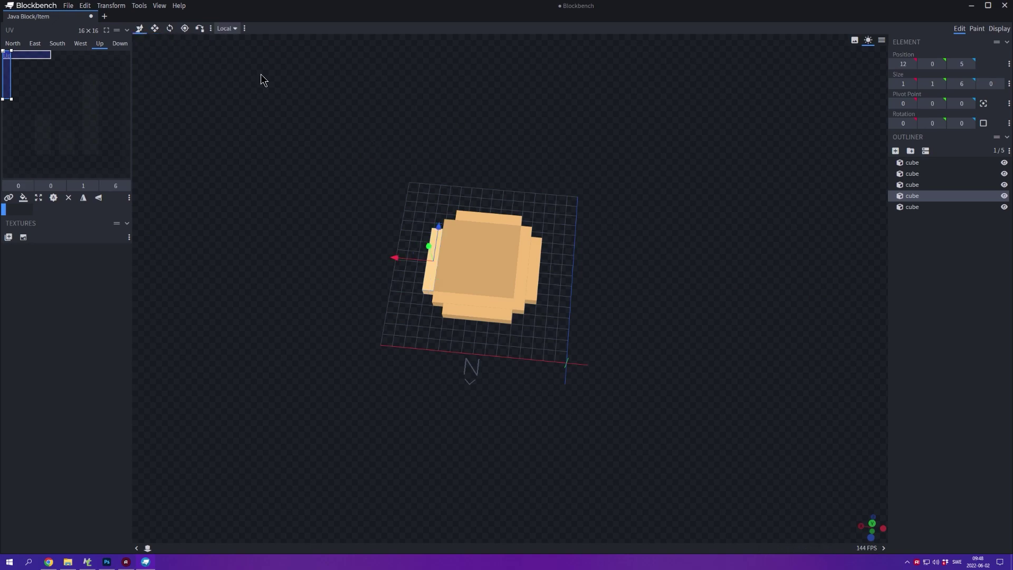
Step: Duplicate the central 8 × 1 × 8 slab and raise the copy well above the bottom bun
{"action": "left_click_drag", "start_coordinate": [768, 321], "coordinate": [653, 248]}
{"action": "left_click", "coordinate": [910, 310]}
{"action": "scroll", "coordinate": [630, 252], "scroll_direction": "up", "scroll_amount": 5}
{"action": "left_click", "coordinate": [510, 305]}
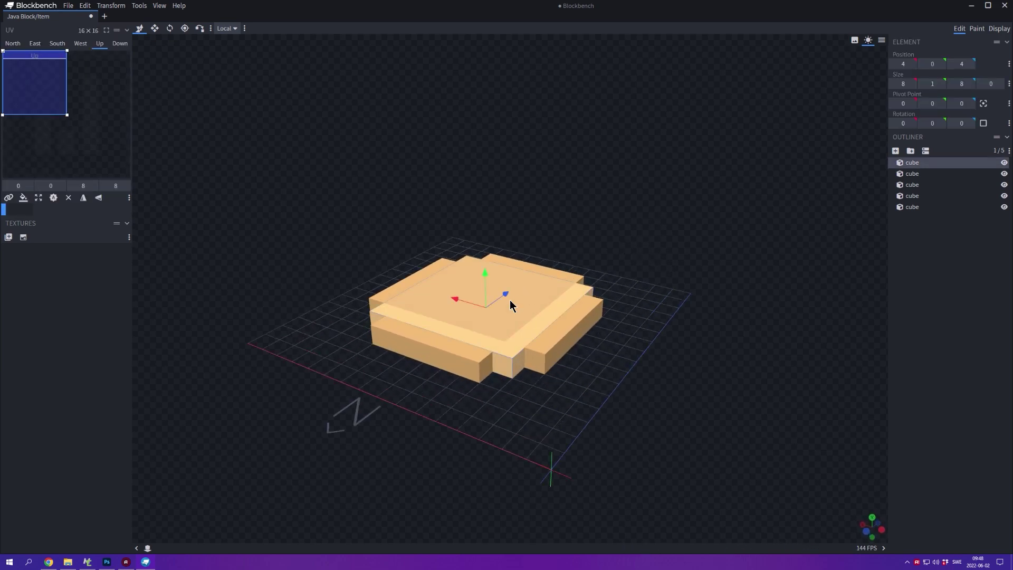
{"action": "key", "text": "ctrl+d"}
{"action": "left_click_drag", "start_coordinate": [484, 273], "coordinate": [485, 256]}
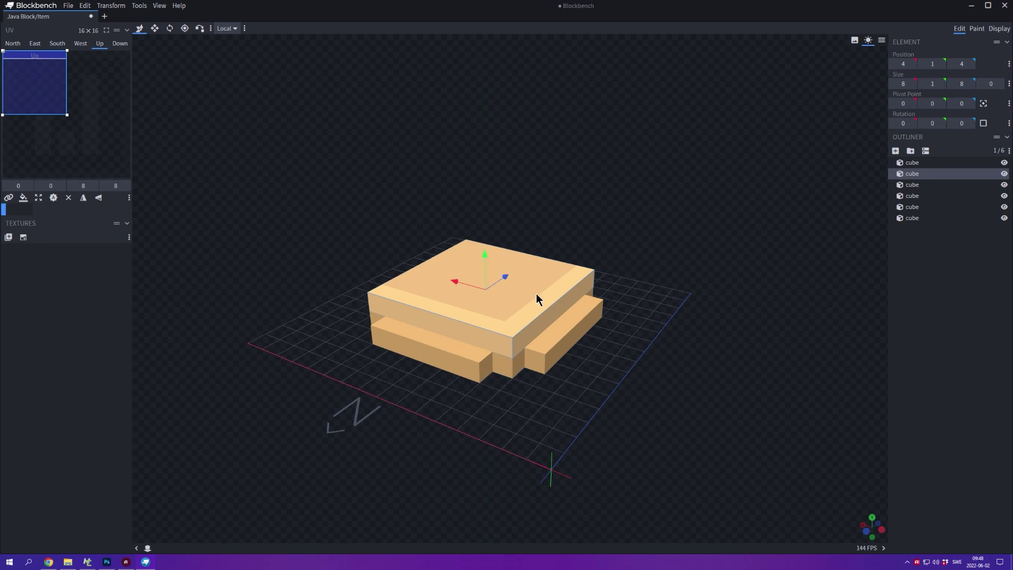
{"action": "left_click_drag", "start_coordinate": [678, 285], "coordinate": [715, 271]}
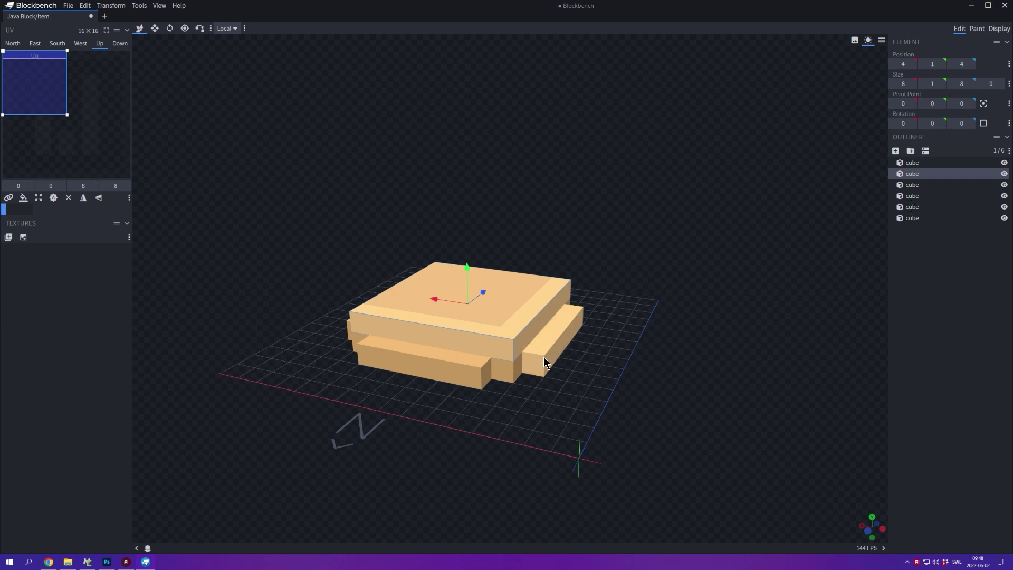
{"action": "left_click_drag", "start_coordinate": [476, 299], "coordinate": [471, 204]}
Step: Stack a duplicate of the five bottom bun cubes on the raised slab and lower the whole stack onto the base
{"action": "left_click", "coordinate": [545, 294]}
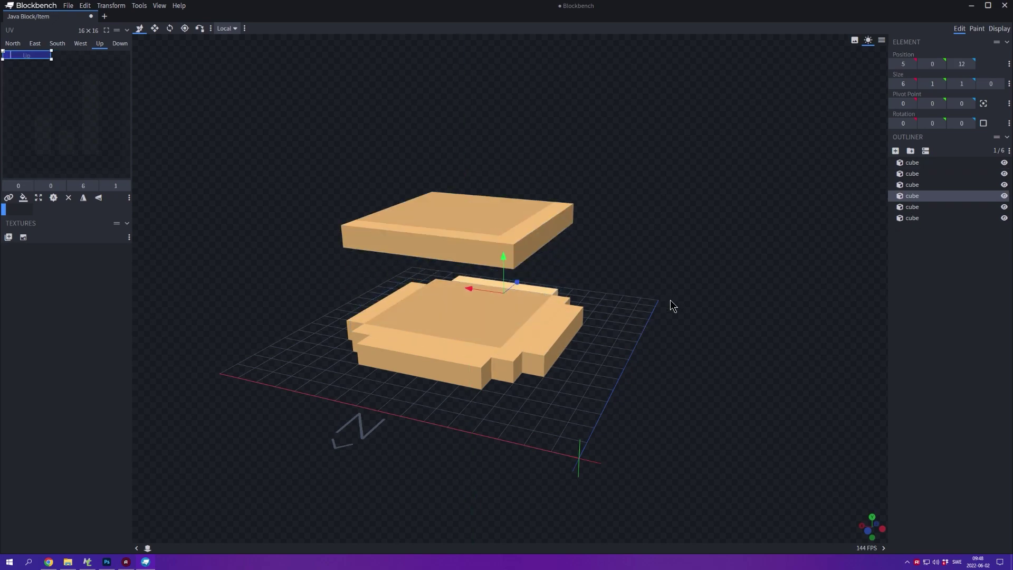
{"action": "key", "text": "ctrl+a"}
{"action": "left_click", "coordinate": [920, 176], "text": "ctrl"}
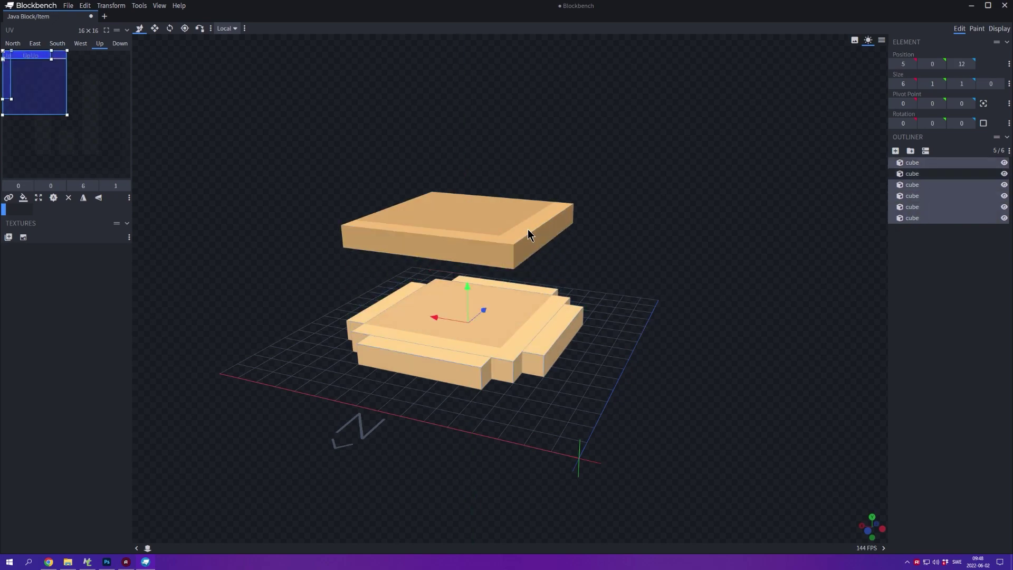
{"action": "key", "text": "ctrl+d"}
{"action": "left_click_drag", "start_coordinate": [466, 286], "coordinate": [461, 158]}
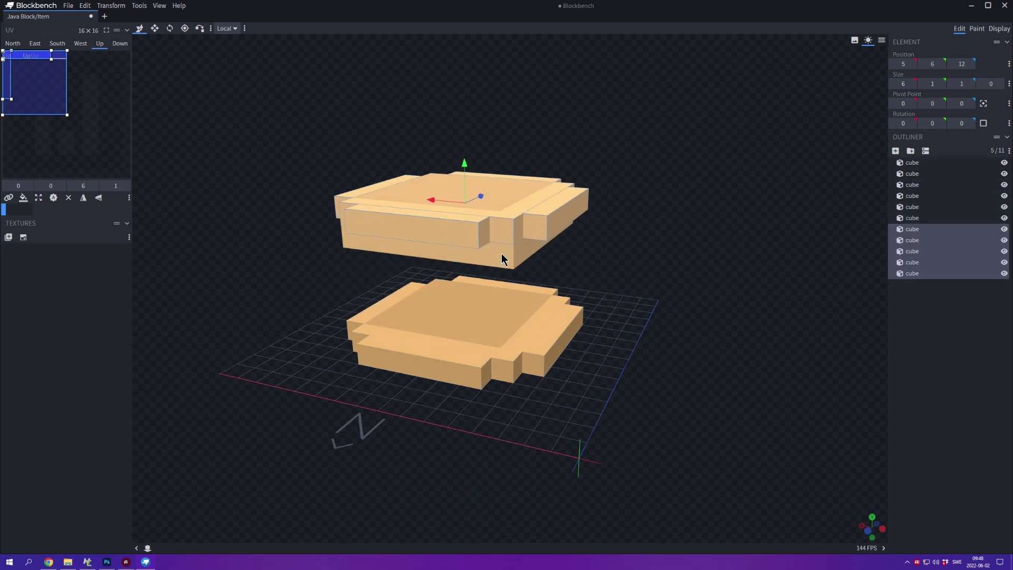
{"action": "left_click", "coordinate": [515, 257], "text": "ctrl"}
{"action": "left_click_drag", "start_coordinate": [466, 190], "coordinate": [466, 246]}
{"action": "left_click", "coordinate": [598, 313]}
Step: Duplicate the upper bun's central slab on top at 4, 3, 4 and narrow the copy's X size to 7
{"action": "left_click", "coordinate": [475, 280]}
{"action": "key", "text": "ctrl+d"}
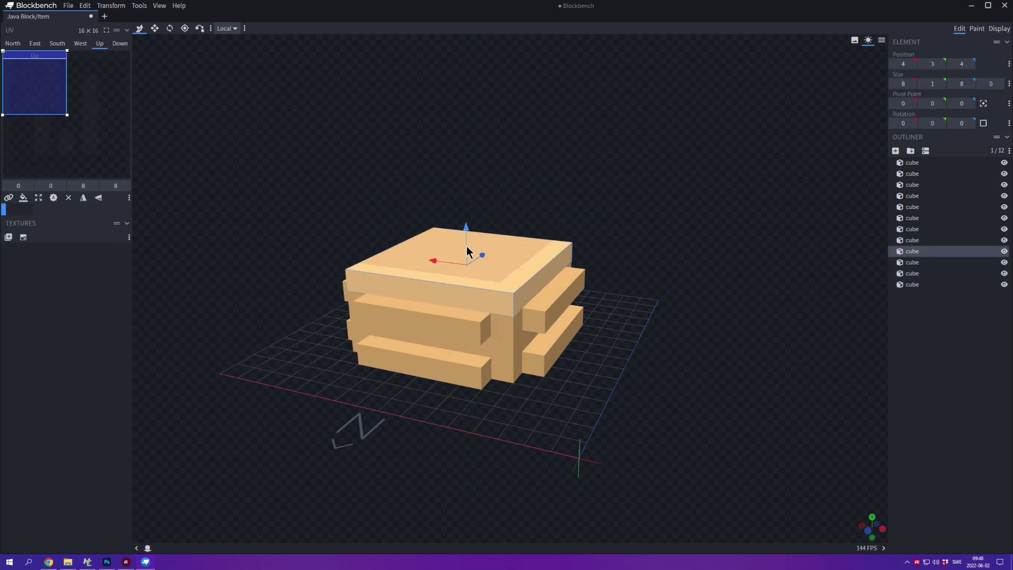
{"action": "key", "text": "s"}
{"action": "left_click_drag", "start_coordinate": [509, 272], "coordinate": [491, 266]}
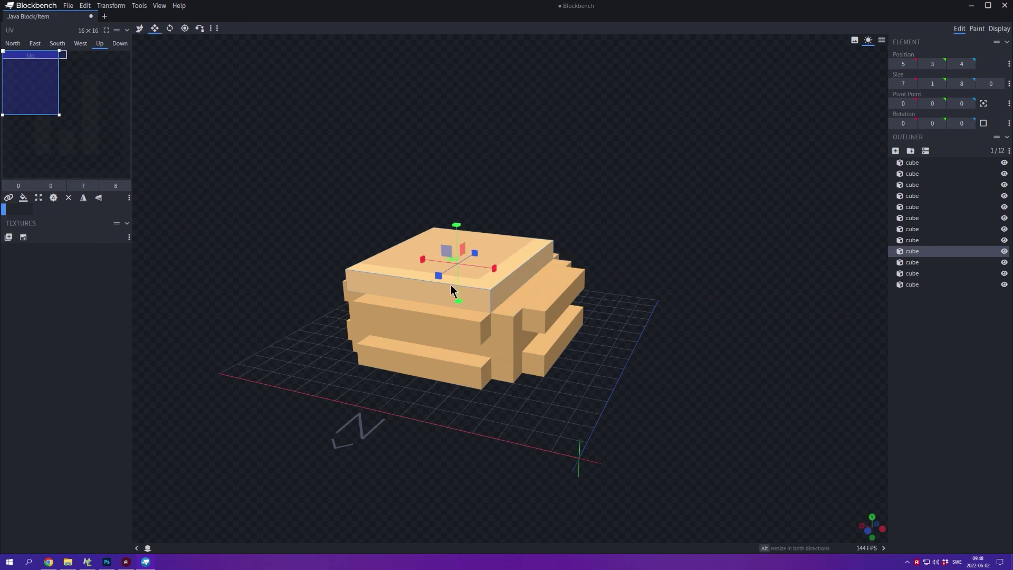
{"action": "left_click", "coordinate": [773, 327]}
{"action": "left_click_drag", "start_coordinate": [774, 327], "coordinate": [699, 327]}
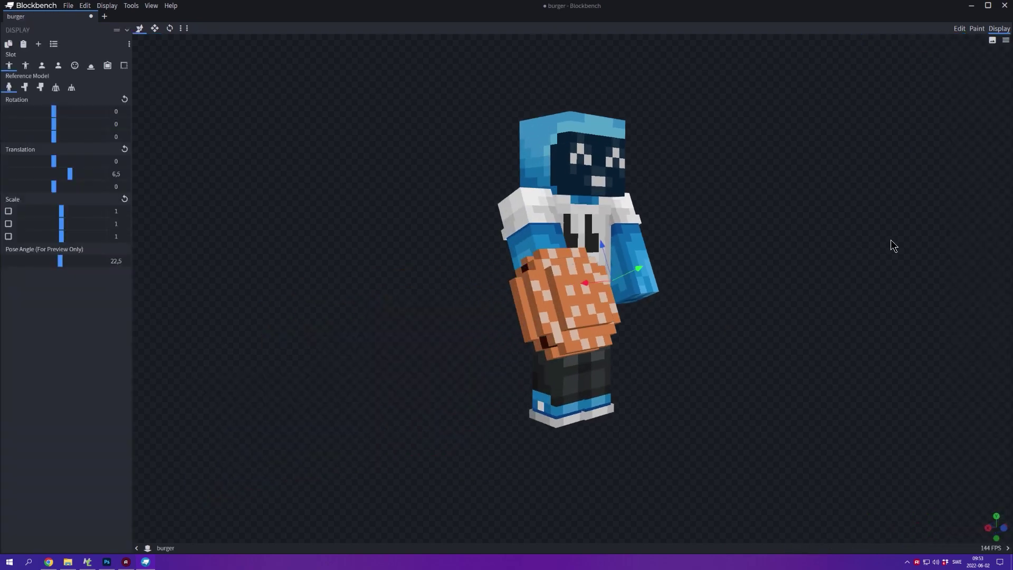
Step: Set the burger's third-person right-hand display scale to 0,5 on all three axes
{"action": "left_click_drag", "start_coordinate": [832, 250], "coordinate": [370, 253]}
{"action": "left_click_drag", "start_coordinate": [61, 211], "coordinate": [42, 220]}
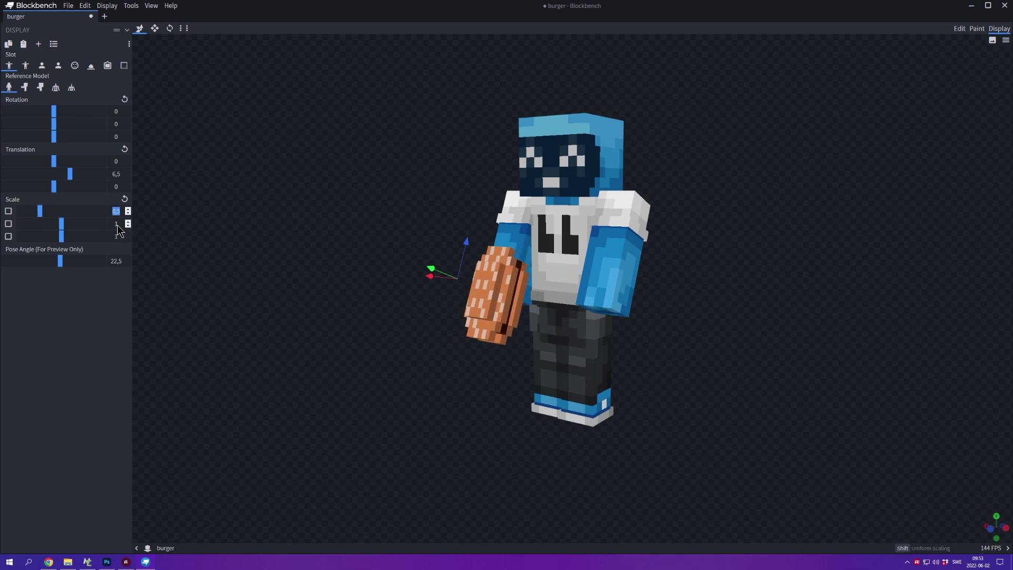
{"action": "left_click", "coordinate": [116, 224]}
{"action": "type", "text": "0,5"}
{"action": "double_click", "coordinate": [117, 238]}
{"action": "type", "text": "0,5"}
Step: Set the third-person right-hand display's X rotation to 54, Y translation to 2,5 and Z translation to 2
{"action": "left_click_drag", "start_coordinate": [222, 269], "coordinate": [443, 267]}
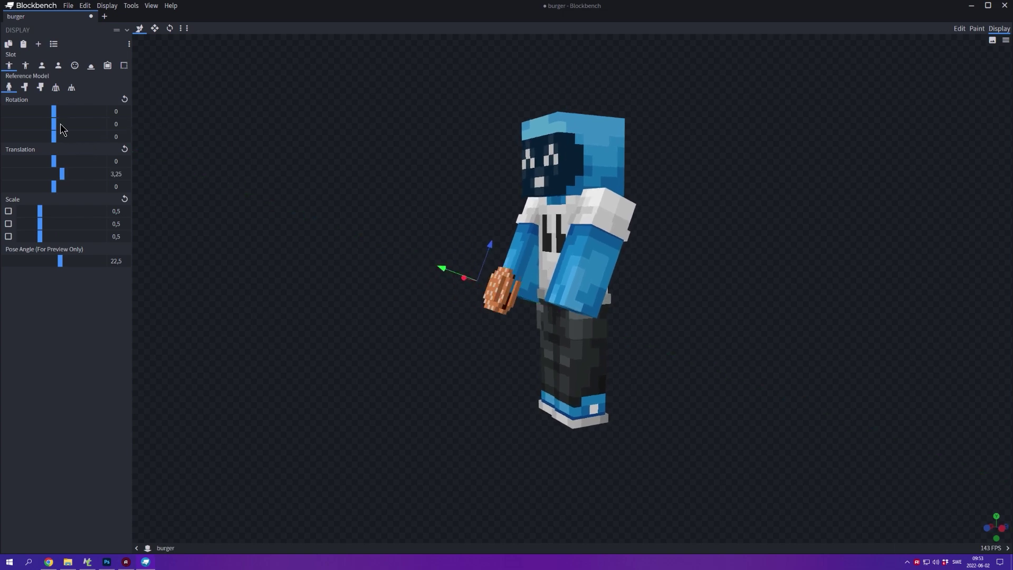
{"action": "left_click_drag", "start_coordinate": [59, 138], "coordinate": [68, 112]}
{"action": "left_click_drag", "start_coordinate": [62, 174], "coordinate": [67, 175]}
{"action": "left_click_drag", "start_coordinate": [436, 264], "coordinate": [493, 270]}
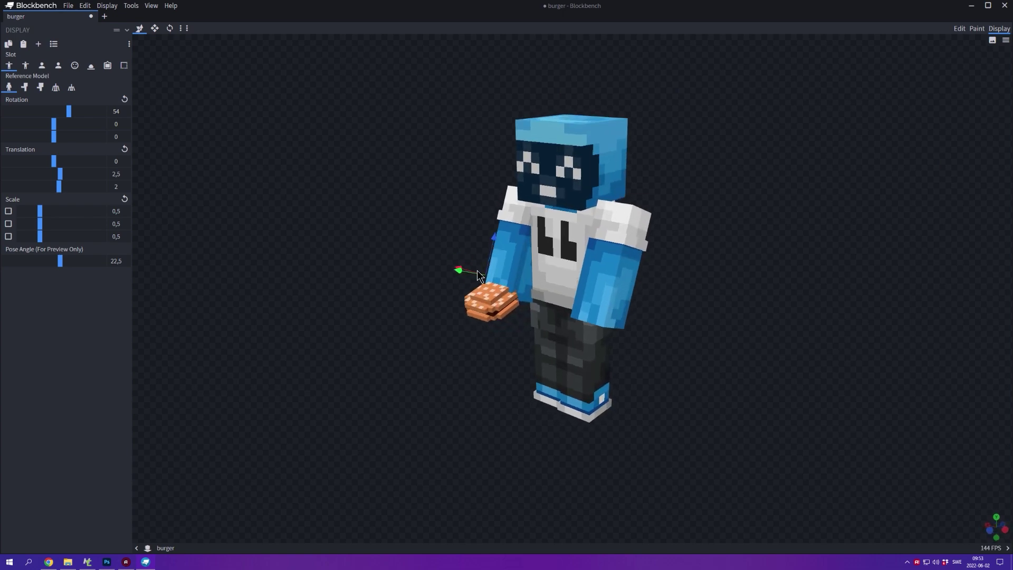
Step: Set the third-person left-hand display to scale 0,5 on all axes and Y translation 3
{"action": "left_click", "coordinate": [25, 64]}
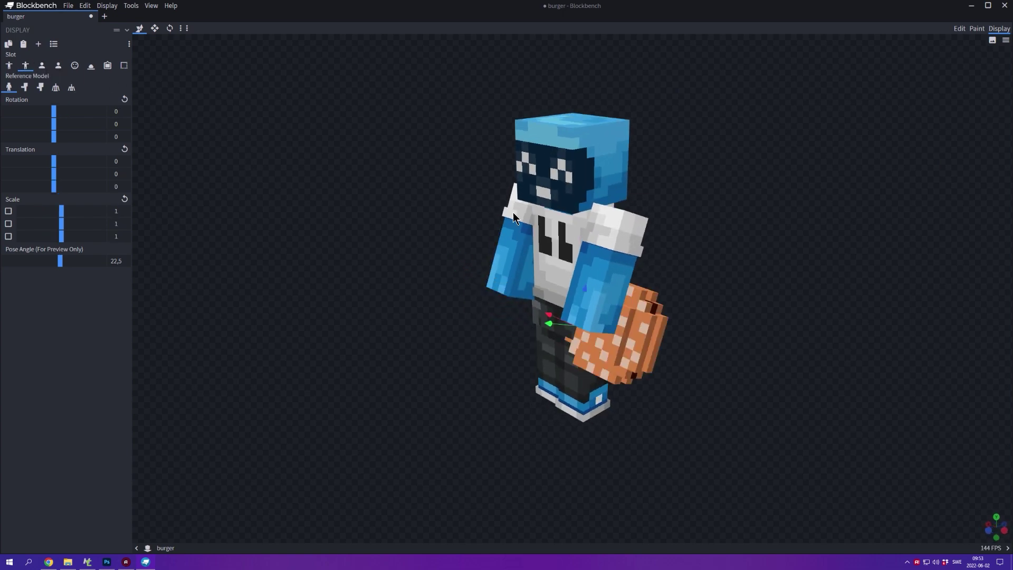
{"action": "double_click", "coordinate": [116, 210]}
{"action": "type", "text": "0,5"}
{"action": "key", "text": "Tab"}
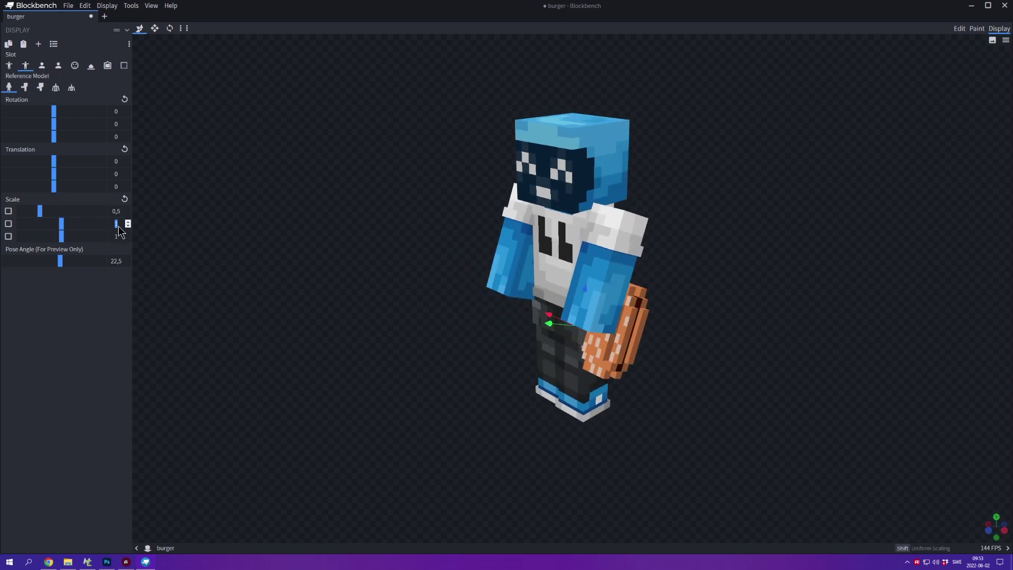
{"action": "type", "text": "0,5"}
{"action": "key", "text": "Tab"}
{"action": "type", "text": "0,5"}
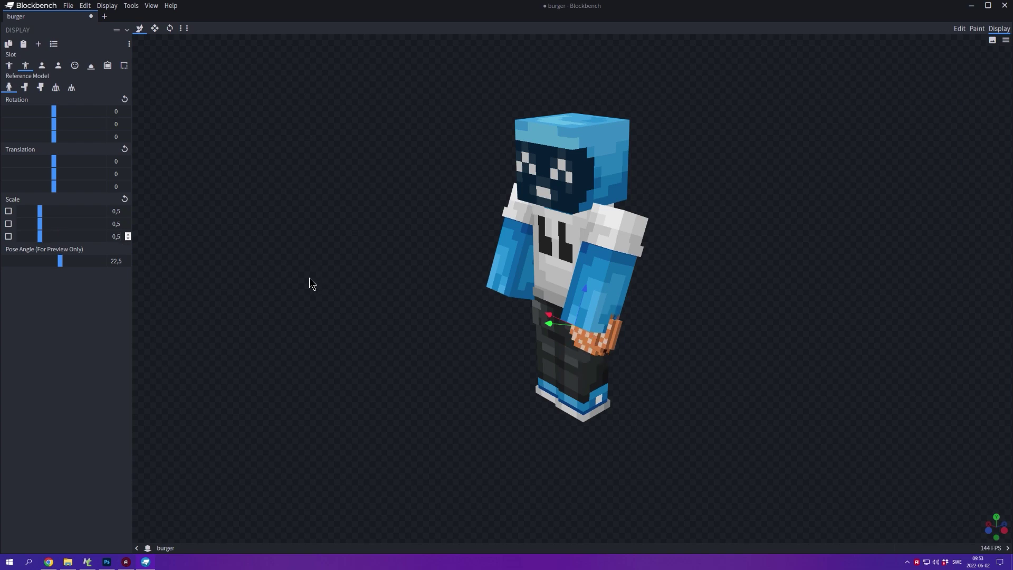
{"action": "mouse_move", "coordinate": [309, 278]}
{"action": "left_mouse_down"}
{"action": "mouse_move", "coordinate": [379, 277]}
{"action": "mouse_move", "coordinate": [312, 260]}
{"action": "left_mouse_up"}
{"action": "left_click_drag", "start_coordinate": [567, 285], "coordinate": [513, 290]}
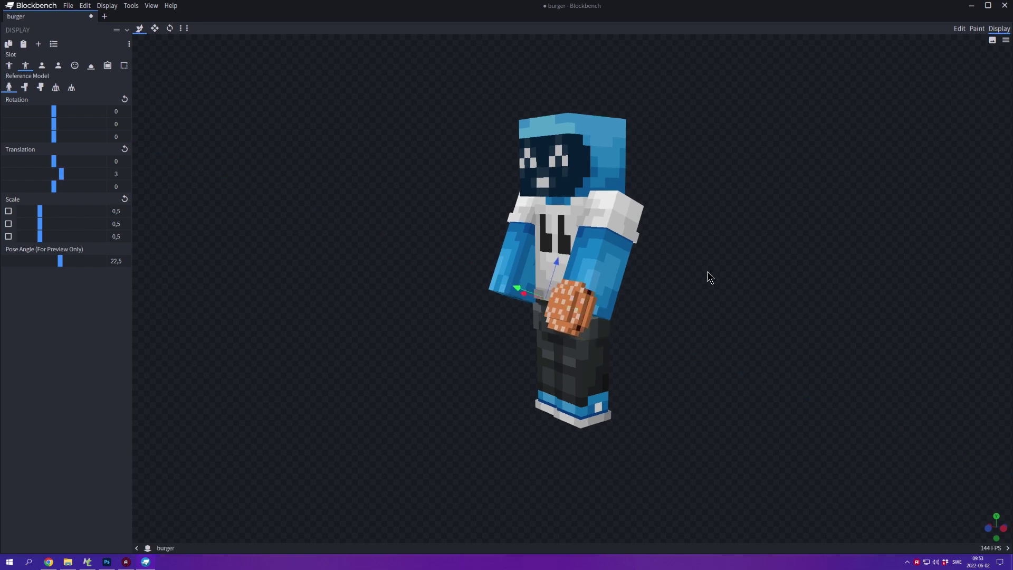
Step: Set the first-person right-hand translation to Y 9,75 and Z -1, and the left-hand Y translation to 10
{"action": "left_click", "coordinate": [42, 66]}
{"action": "left_click_drag", "start_coordinate": [770, 389], "coordinate": [777, 216]}
{"action": "left_click_drag", "start_coordinate": [817, 257], "coordinate": [793, 232]}
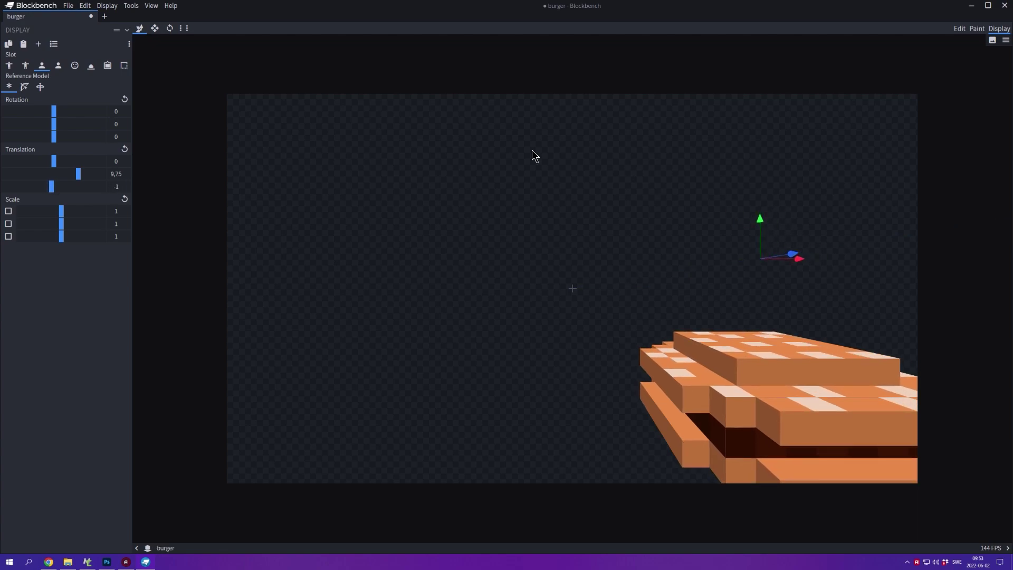
{"action": "left_click", "coordinate": [58, 65]}
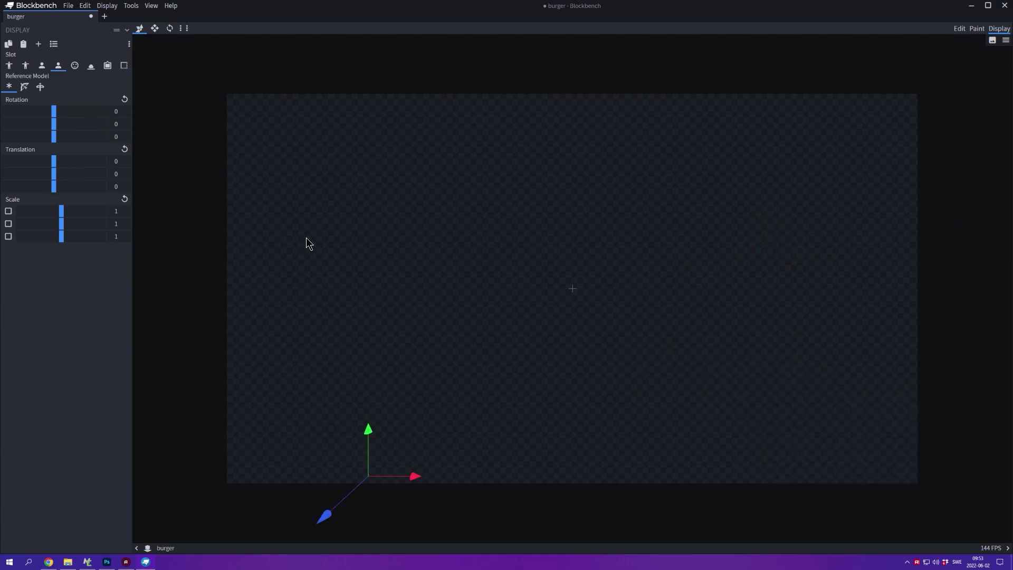
{"action": "left_click_drag", "start_coordinate": [370, 427], "coordinate": [354, 213]}
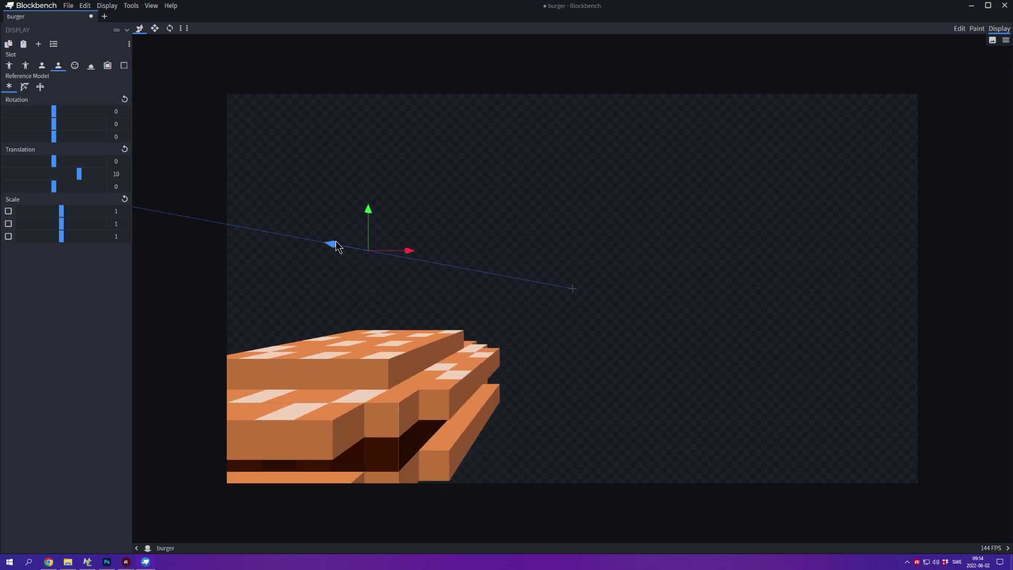
Step: Place the burger on top of the head by setting the head display's Y translation to 14,25
{"action": "left_click", "coordinate": [75, 66]}
{"action": "left_click_drag", "start_coordinate": [572, 173], "coordinate": [569, 40]}
{"action": "left_click_drag", "start_coordinate": [614, 75], "coordinate": [727, 127]}
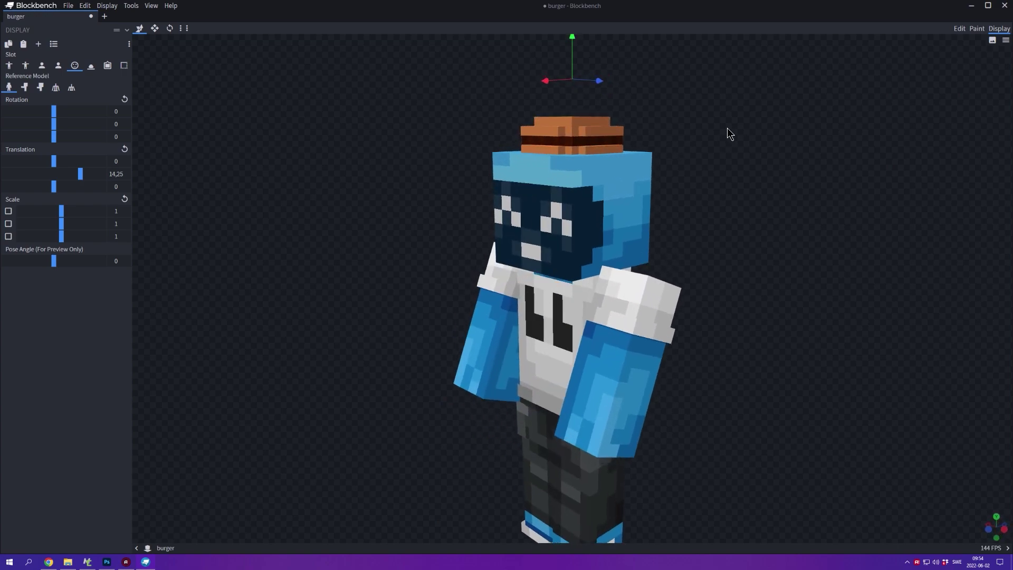
{"action": "scroll", "coordinate": [703, 152], "scroll_direction": "down", "scroll_amount": 1}
Step: Set the ground display's Y translation to 4,75 and open the item frame display
{"action": "left_click", "coordinate": [91, 68]}
{"action": "left_click_drag", "start_coordinate": [572, 228], "coordinate": [576, 179]}
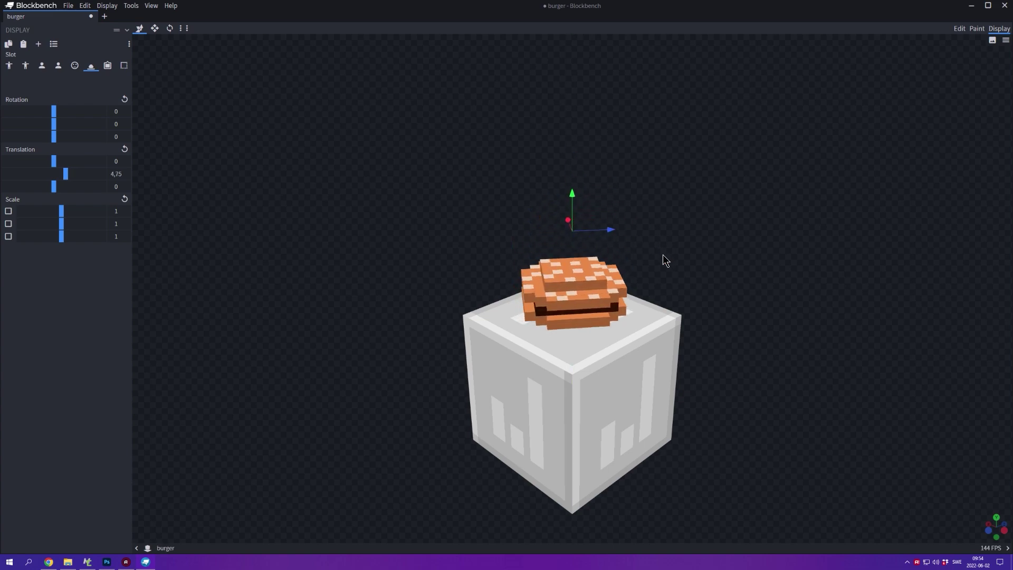
{"action": "left_click", "coordinate": [108, 65]}
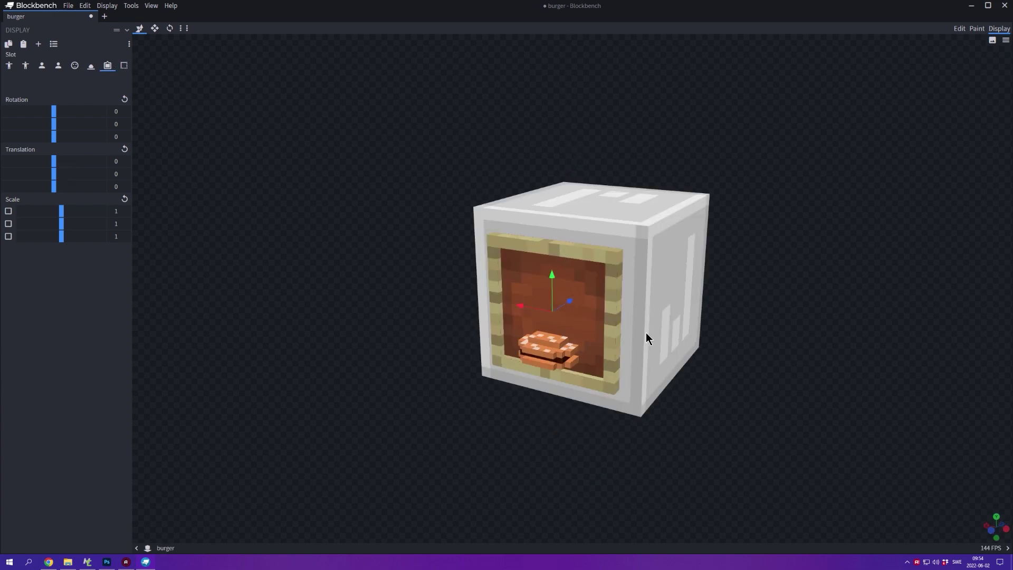
Step: Set the item frame display's Y translation to 5,5 and its Y rotation to 50
{"action": "left_click_drag", "start_coordinate": [563, 287], "coordinate": [572, 247]}
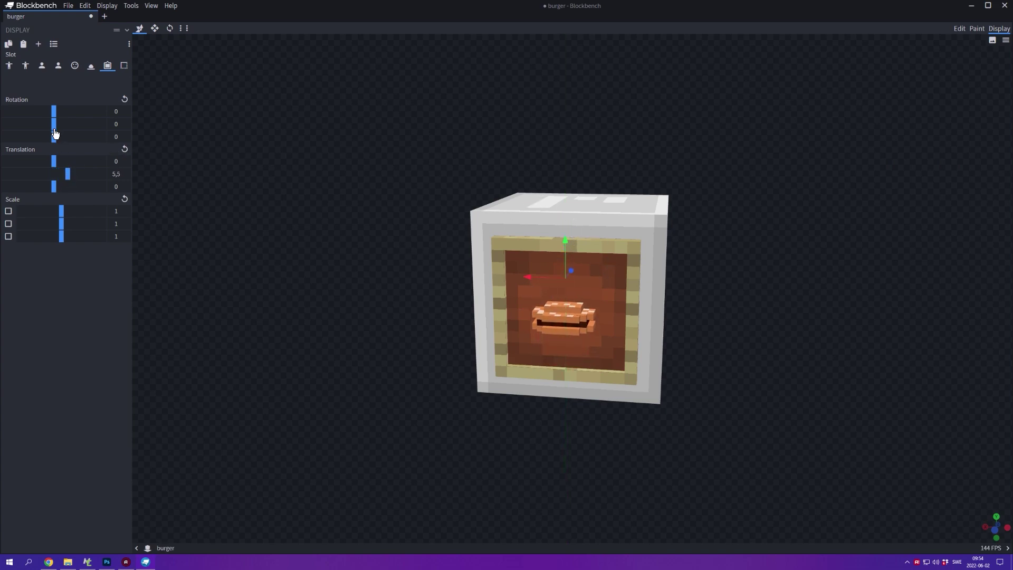
{"action": "left_click_drag", "start_coordinate": [54, 127], "coordinate": [67, 124]}
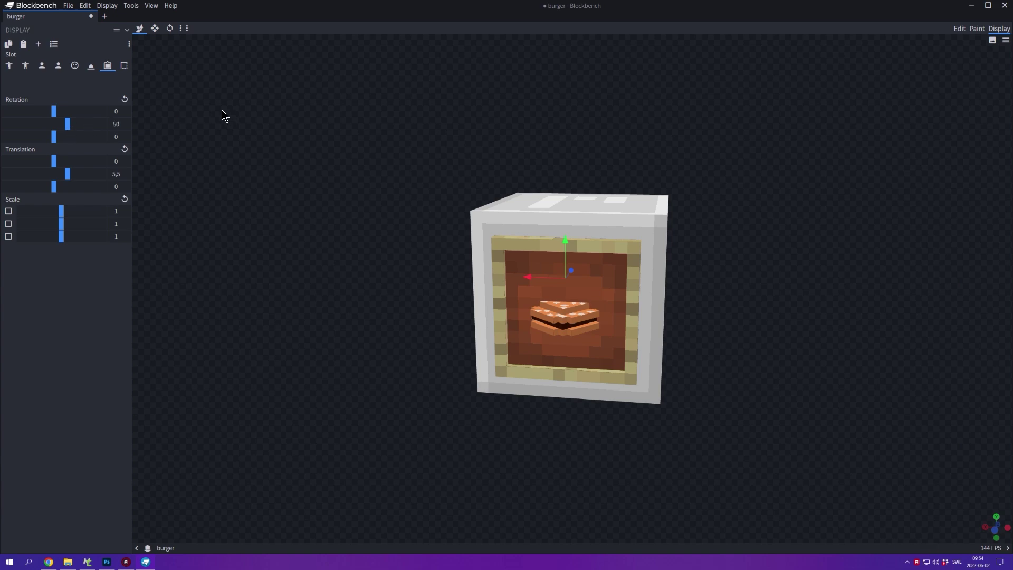
{"action": "left_click_drag", "start_coordinate": [204, 117], "coordinate": [325, 105]}
Step: Adjust the burger's tilt and height in the item frame display and set its Z translation to -5,5
{"action": "left_click_drag", "start_coordinate": [57, 112], "coordinate": [23, 132]}
{"action": "left_click_drag", "start_coordinate": [574, 264], "coordinate": [606, 283]}
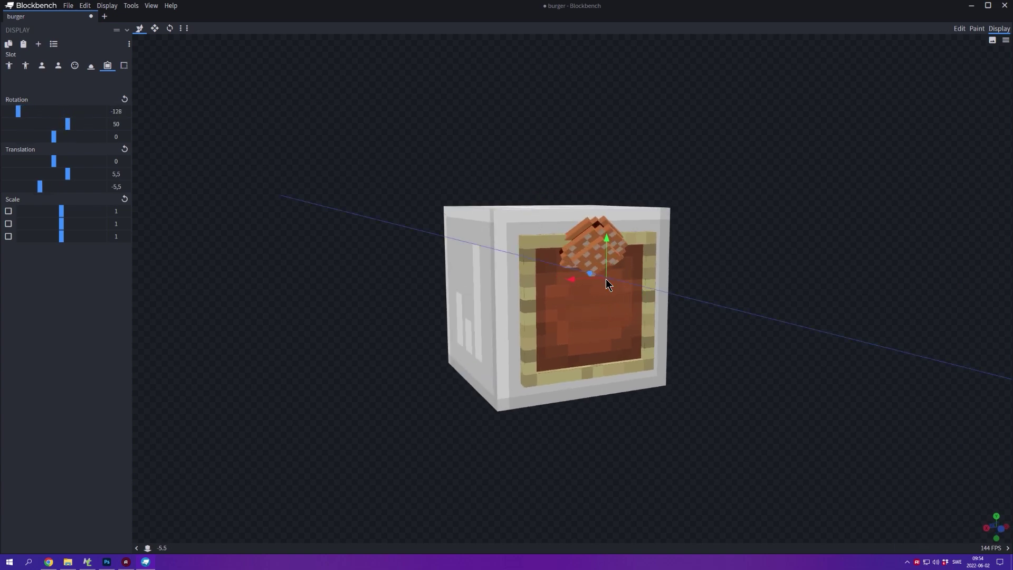
{"action": "left_click_drag", "start_coordinate": [21, 115], "coordinate": [55, 118]}
{"action": "mouse_move", "coordinate": [606, 244]}
{"action": "left_mouse_down"}
{"action": "mouse_move", "coordinate": [569, 254]}
{"action": "mouse_move", "coordinate": [602, 261]}
{"action": "left_mouse_up"}
{"action": "left_click_drag", "start_coordinate": [601, 261], "coordinate": [668, 298]}
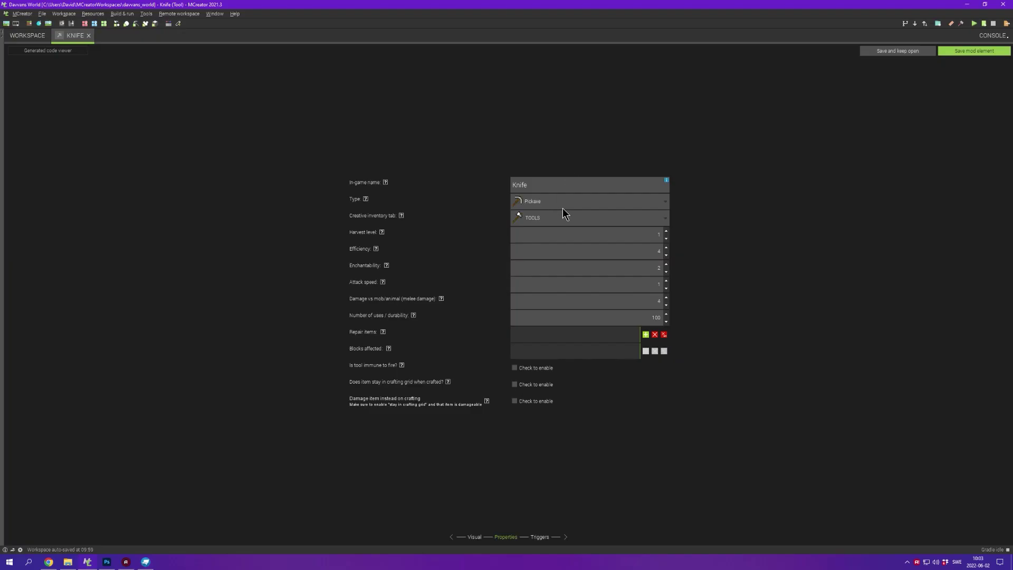
Step: Set the Knife tool's type to Sword and keep it in the TOOLS creative inventory tab
{"action": "left_click", "coordinate": [564, 204]}
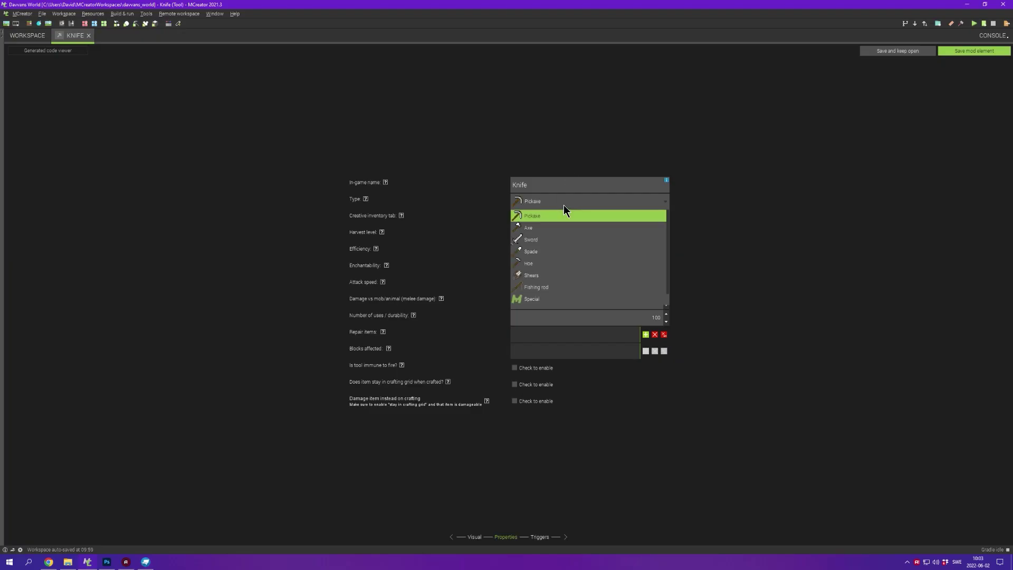
{"action": "left_click", "coordinate": [548, 241]}
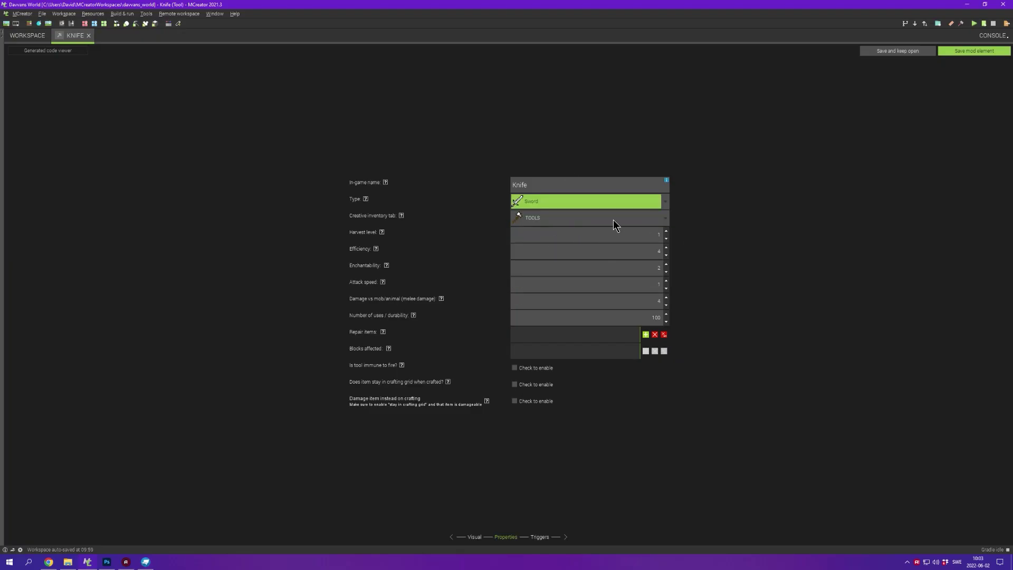
{"action": "left_click", "coordinate": [591, 216]}
{"action": "left_click", "coordinate": [551, 262]}
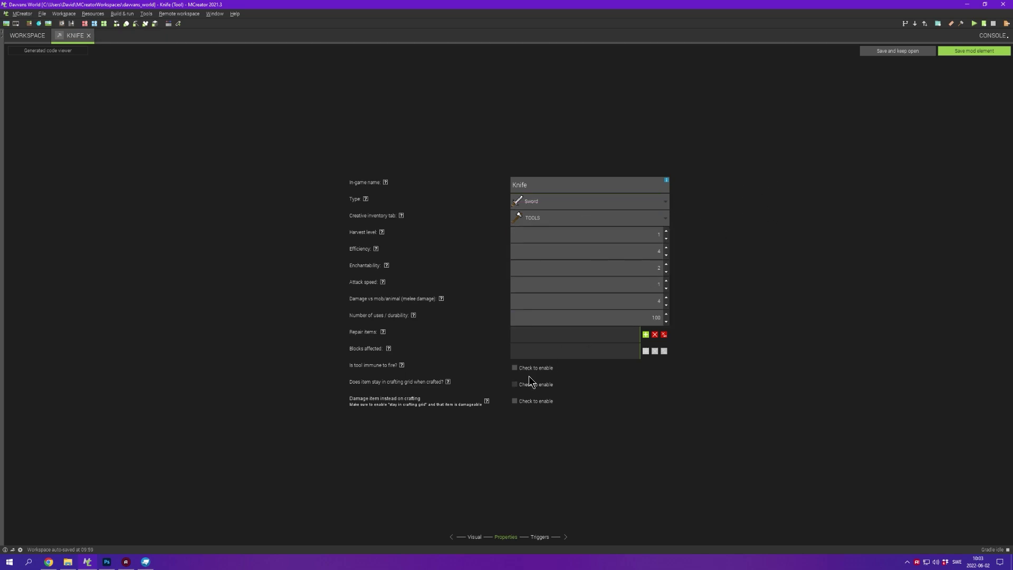
Step: Set the knife's efficiency and attack speed to 1, check its visual and trigger settings, and save the mod element
{"action": "left_click", "coordinate": [474, 537]}
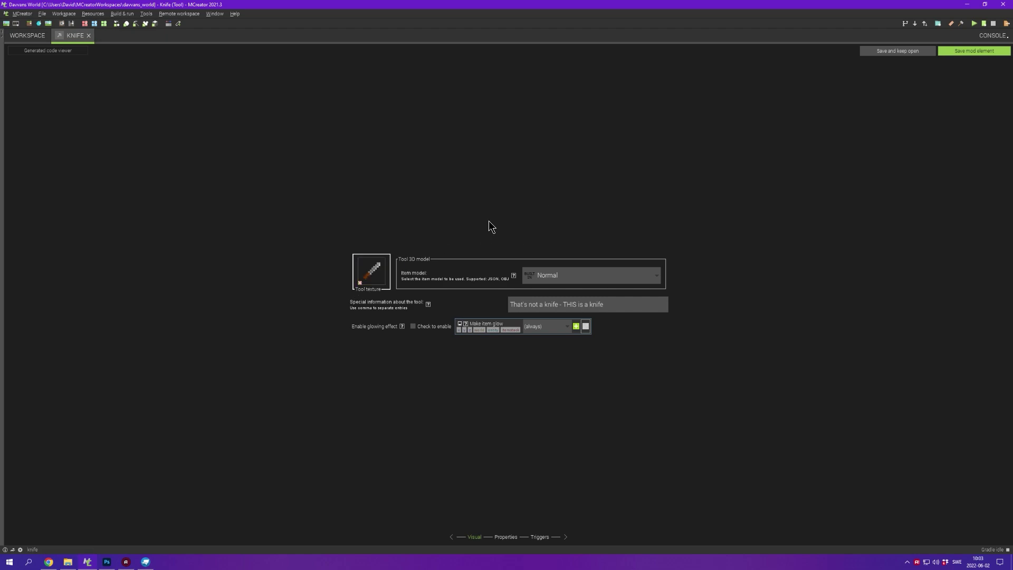
{"action": "left_click", "coordinate": [505, 536]}
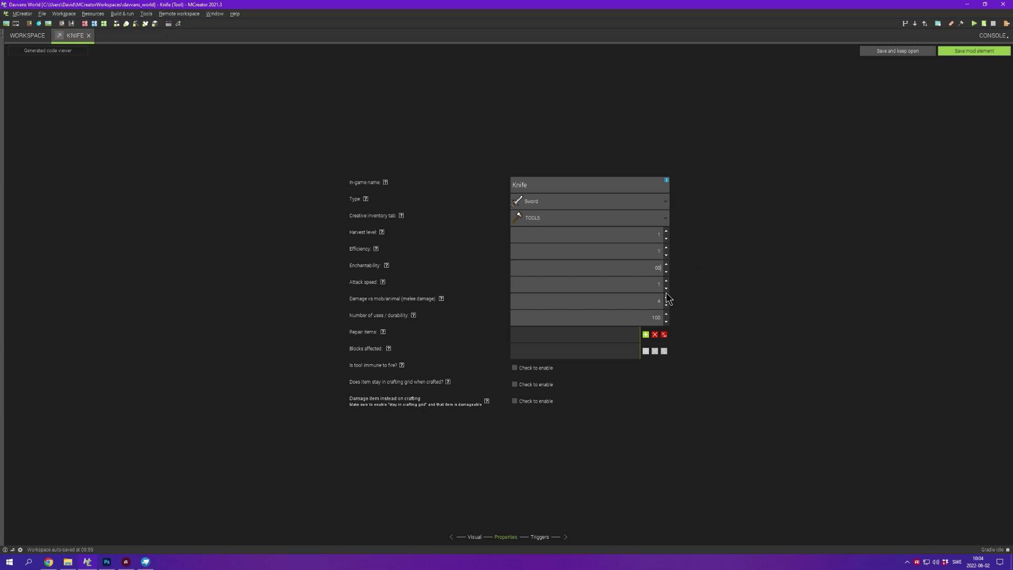
{"action": "key", "text": "Tab"}
{"action": "type", "text": "1"}
{"action": "left_click", "coordinate": [539, 537]}
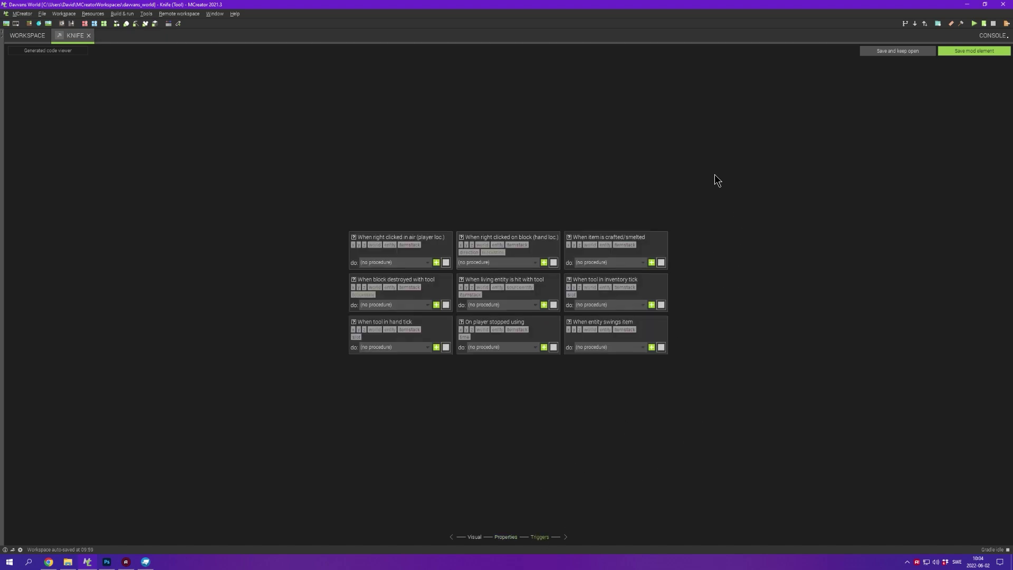
{"action": "left_click", "coordinate": [975, 50]}
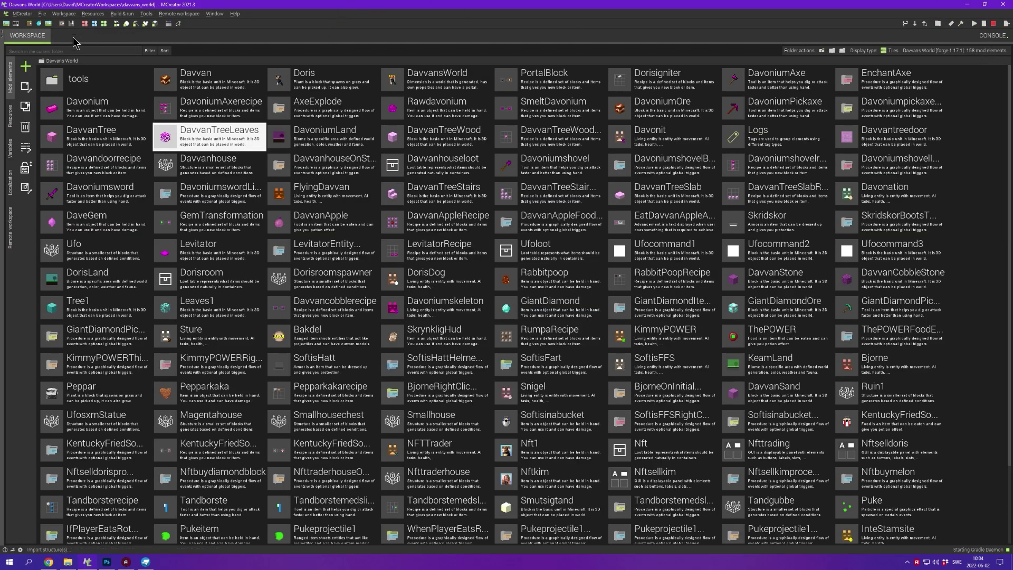
Step: Create a new recipe mod element named Burgerbunrecipe
{"action": "left_click", "coordinate": [26, 67]}
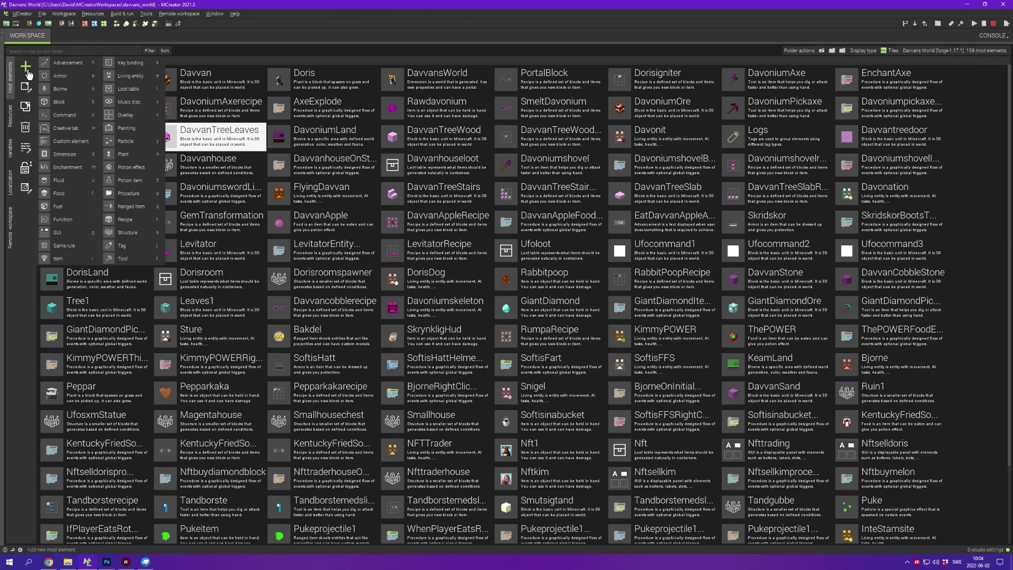
{"action": "left_click", "coordinate": [138, 219]}
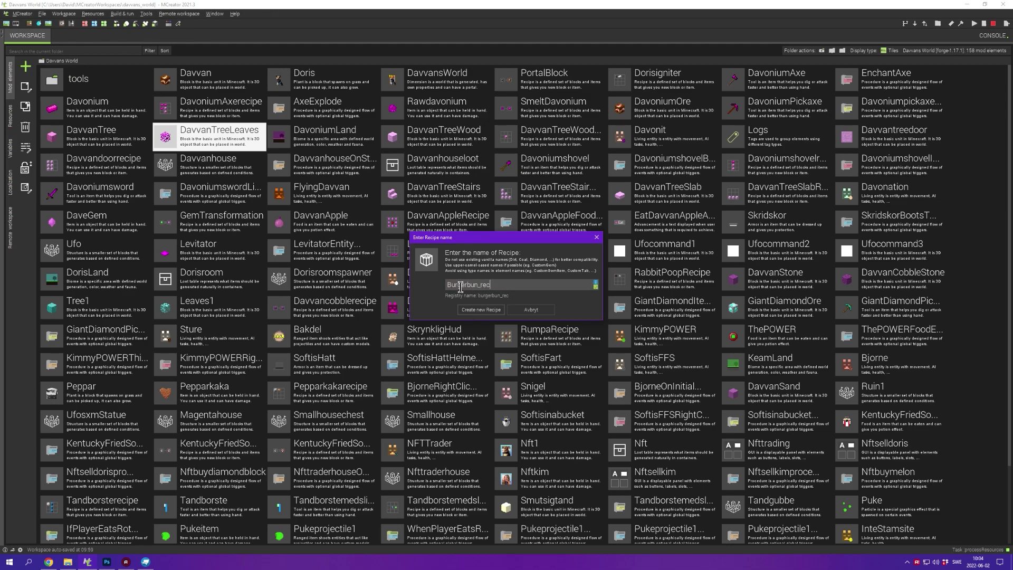
{"action": "left_click", "coordinate": [489, 310]}
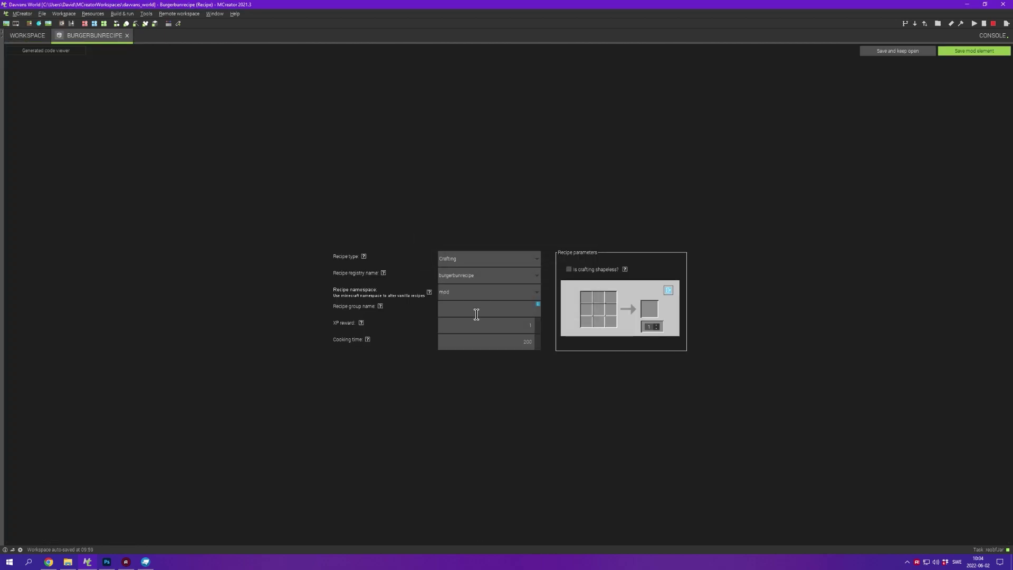
Step: Place the knife and bread side by side in the middle row of the recipe's crafting grid
{"action": "left_click", "coordinate": [586, 316]}
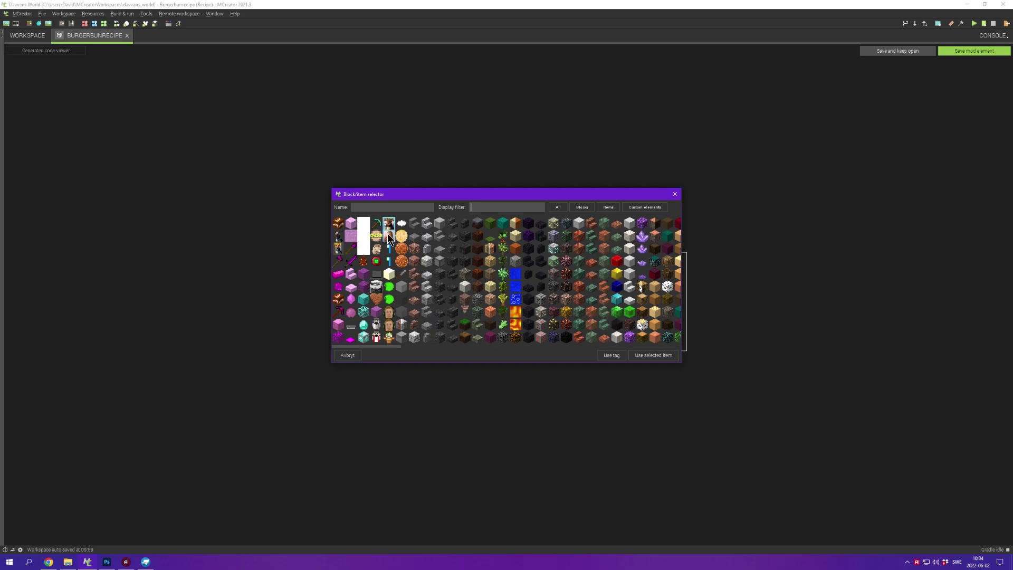
{"action": "double_click", "coordinate": [399, 272]}
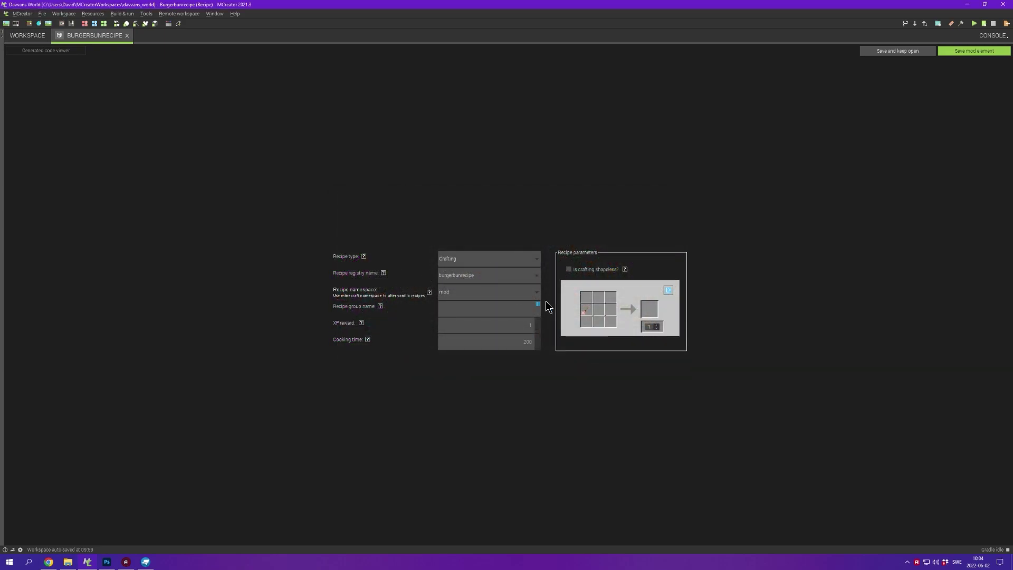
{"action": "left_click", "coordinate": [601, 315]}
{"action": "type", "text": "bread"}
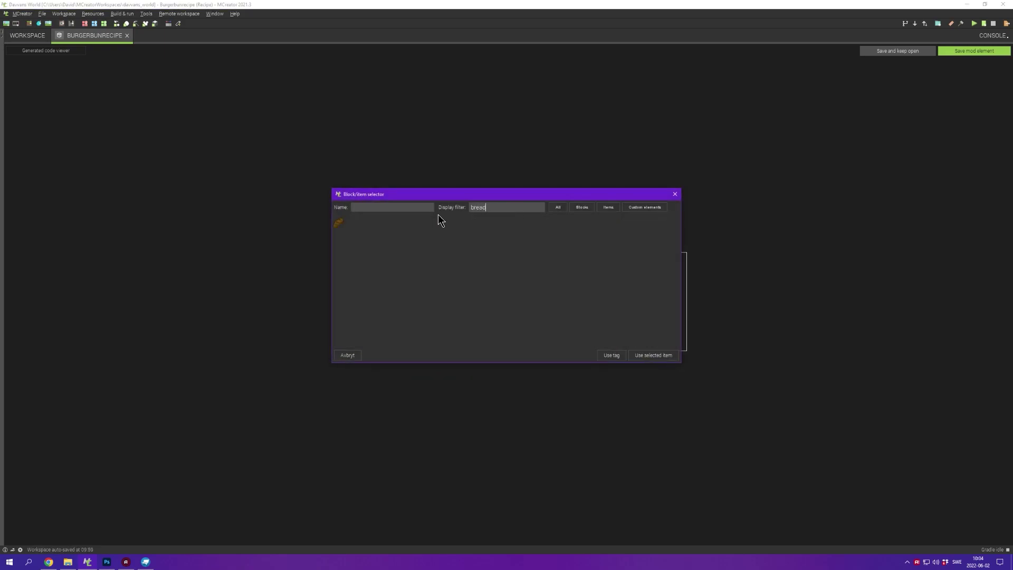
{"action": "double_click", "coordinate": [338, 225]}
Step: Choose BurgerBun as the result of the recipe, make the crafting shapeless, and save the mod element
{"action": "left_click", "coordinate": [650, 311]}
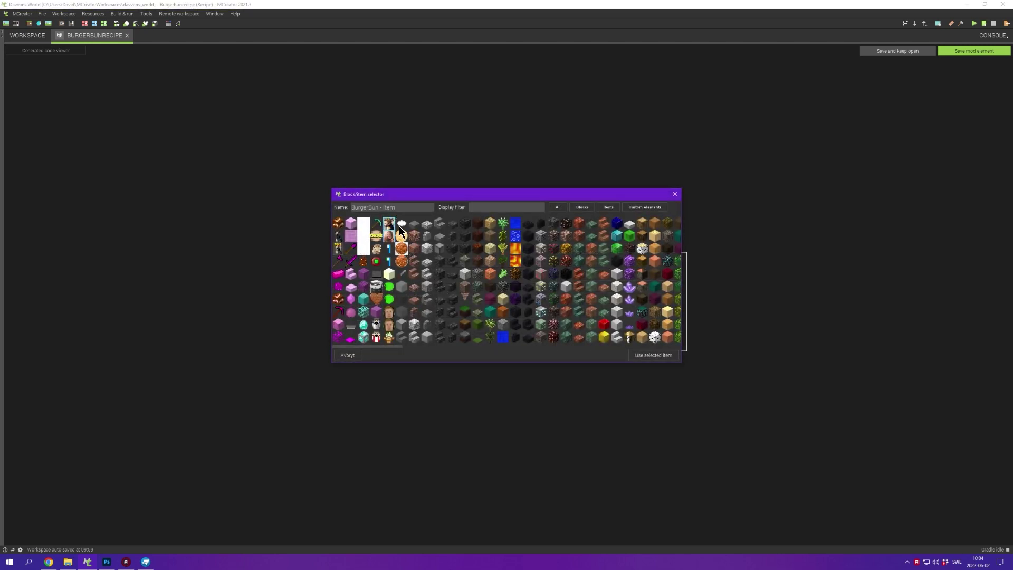
{"action": "left_click", "coordinate": [656, 356]}
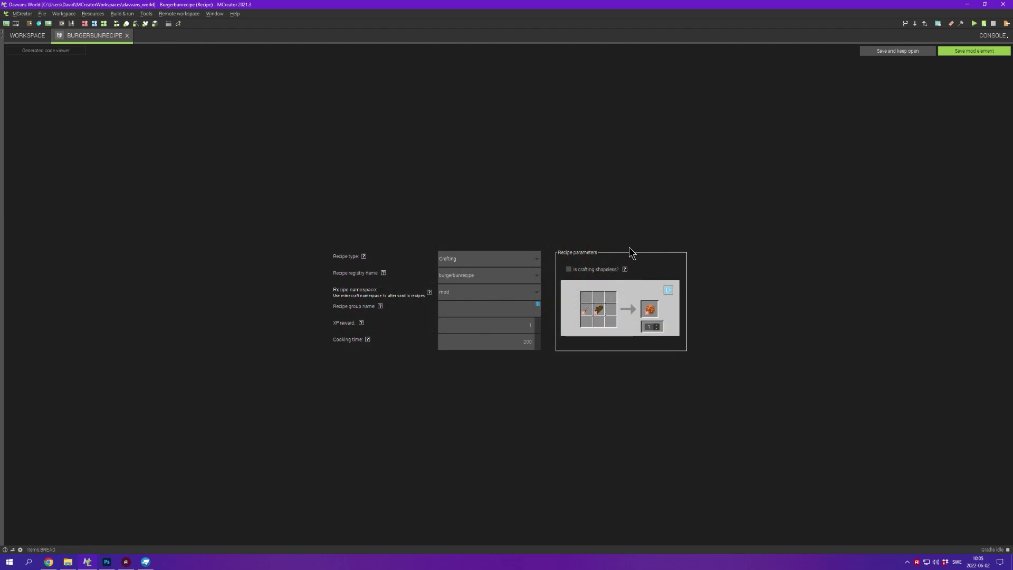
{"action": "left_click", "coordinate": [593, 269]}
{"action": "left_click", "coordinate": [970, 51]}
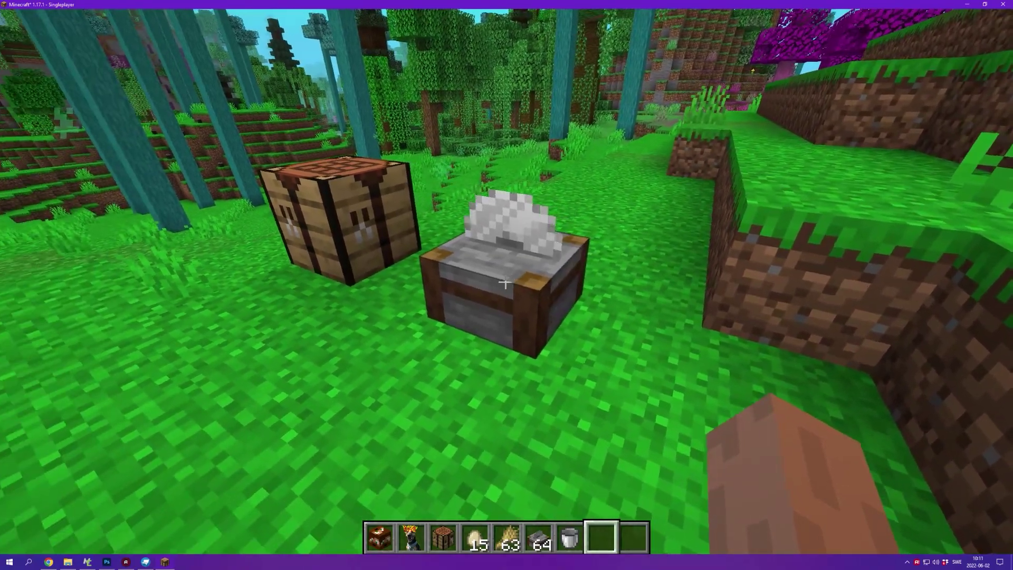
Step: Switch to Minecraft and make flour from wheat with the stonecutter
{"action": "right_click", "coordinate": [507, 285]}
{"action": "left_click", "coordinate": [507, 388]}
{"action": "right_click", "coordinate": [412, 214]}
{"action": "left_click_drag", "start_coordinate": [479, 323], "coordinate": [479, 351]}
{"action": "left_click", "coordinate": [463, 188]}
{"action": "left_click", "coordinate": [605, 216]}
{"action": "left_click", "coordinate": [534, 324]}
{"action": "key", "text": "e"}
Step: Search the creative inventory for milk and add a milk bucket to the hotbar
{"action": "right_click", "coordinate": [506, 285]}
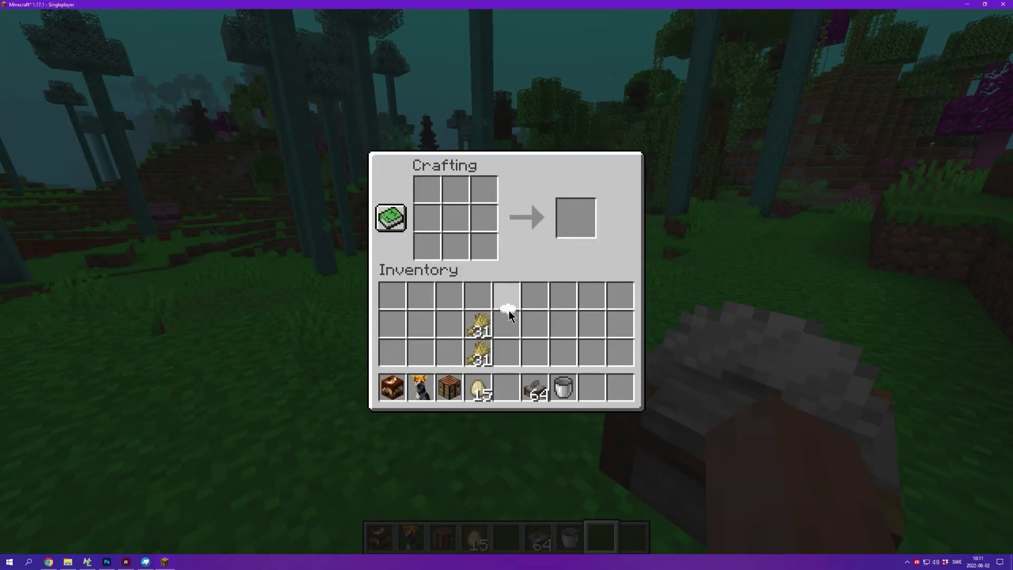
{"action": "key", "text": "e"}
{"action": "key", "text": "e"}
{"action": "left_click", "coordinate": [630, 164]}
{"action": "type", "text": "milk"}
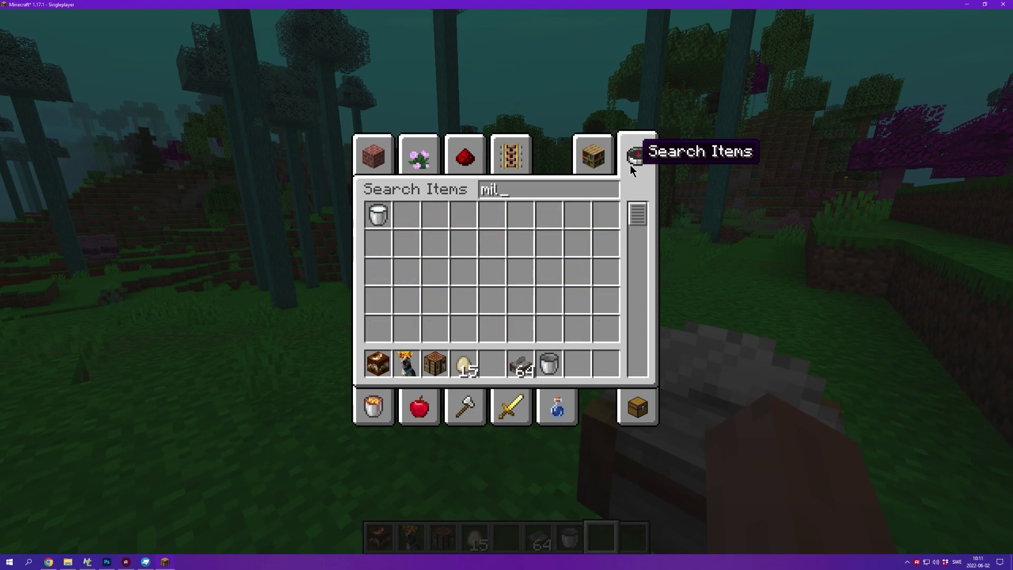
{"action": "key", "text": "ctrl+a"}
{"action": "key", "text": "Escape"}
Step: Craft a pancake at the crafting table from flour, a milk bucket and an egg in the middle row
{"action": "right_click", "coordinate": [506, 285]}
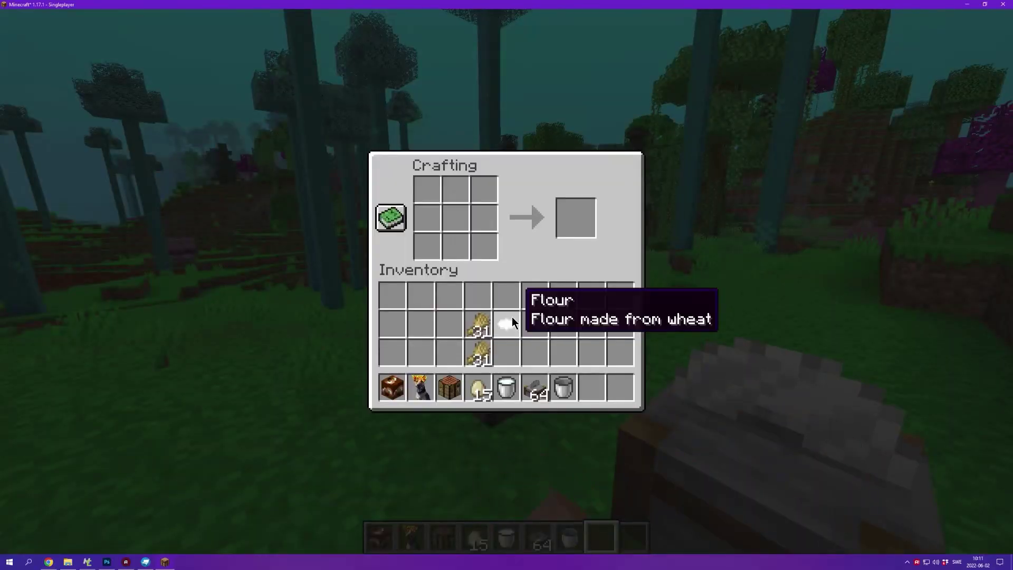
{"action": "left_click", "coordinate": [506, 388]}
{"action": "left_click", "coordinate": [455, 218]}
{"action": "left_click", "coordinate": [506, 324]}
{"action": "left_click", "coordinate": [427, 219]}
{"action": "left_click", "coordinate": [478, 388]}
{"action": "right_click", "coordinate": [484, 218]}
{"action": "left_click", "coordinate": [506, 324]}
{"action": "left_click", "coordinate": [576, 218], "text": "shift"}
{"action": "key", "text": "Escape"}
Step: Hold the pancake and test eating it while viewing the character from the front
{"action": "key", "text": "4"}
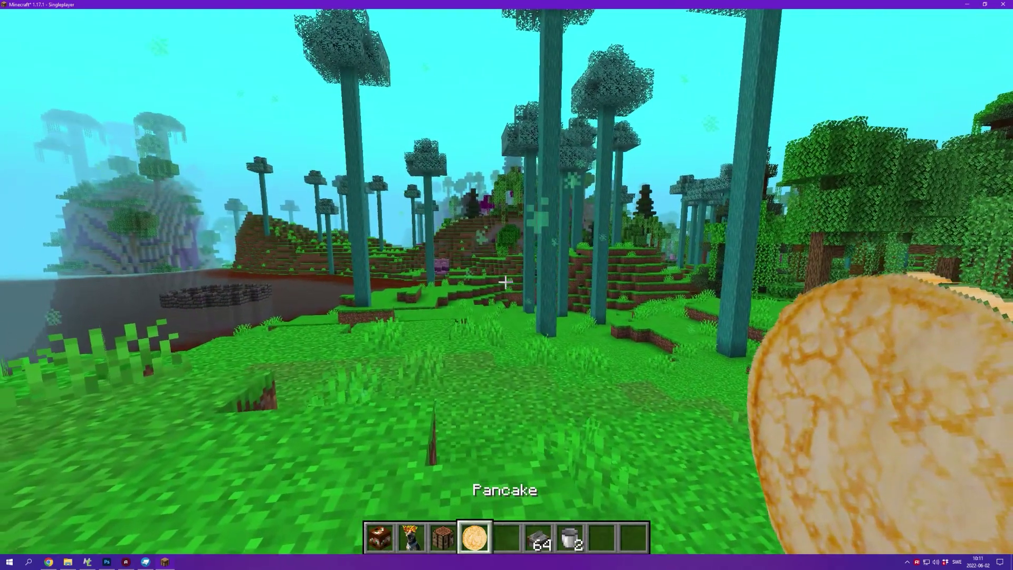
{"action": "key", "text": "F5"}
{"action": "key", "text": "F5"}
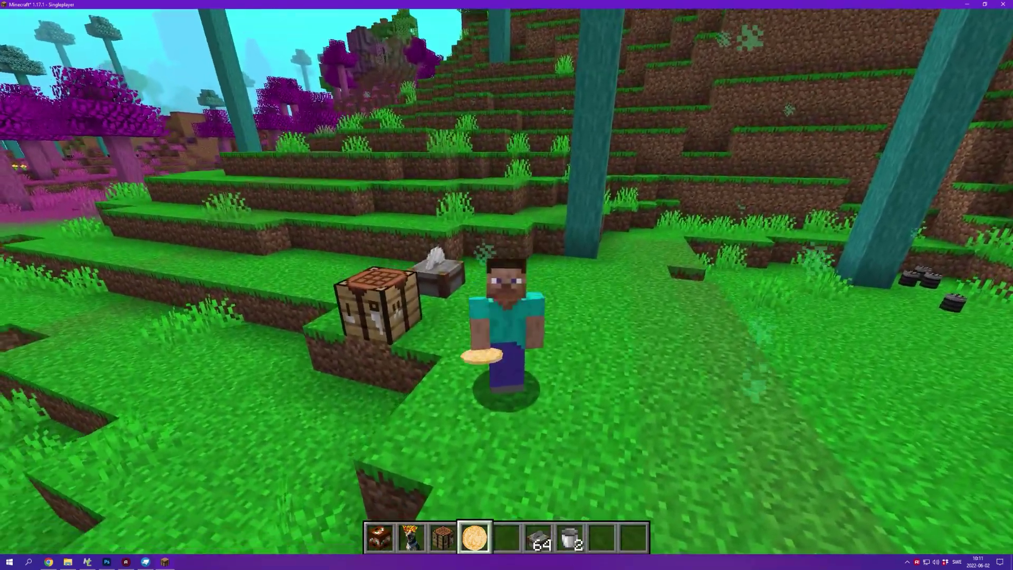
{"action": "right_click", "coordinate": [507, 285]}
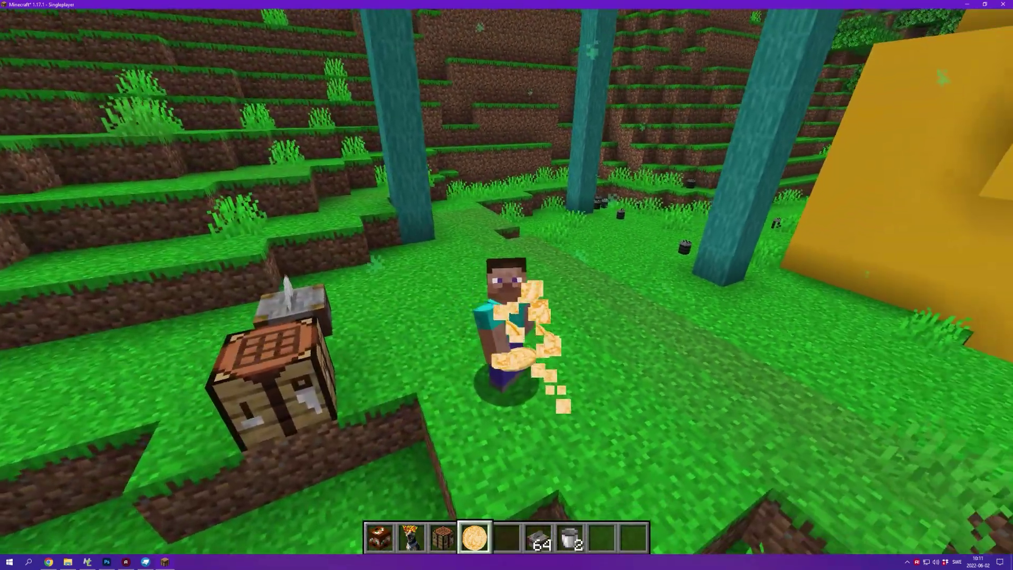
{"action": "key", "text": "F5"}
Step: Remove the pancake from the hotbar
{"action": "key", "text": "e"}
{"action": "left_click", "coordinate": [464, 360]}
{"action": "key", "text": "e"}
Step: Search the creative inventory for iron and stick, and add an iron ingot and a stick to the hotbar
{"action": "key", "text": "e"}
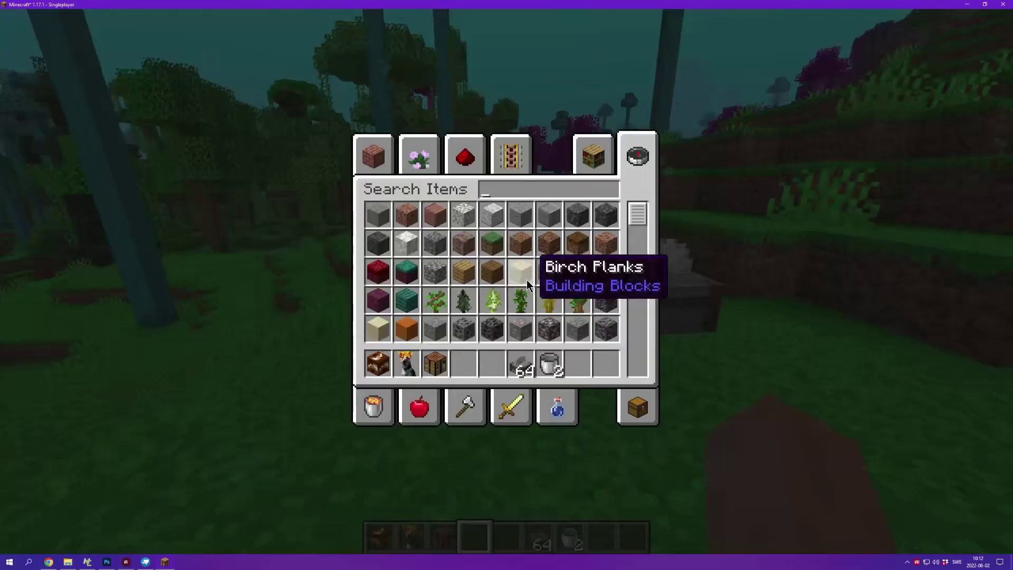
{"action": "type", "text": "iron"}
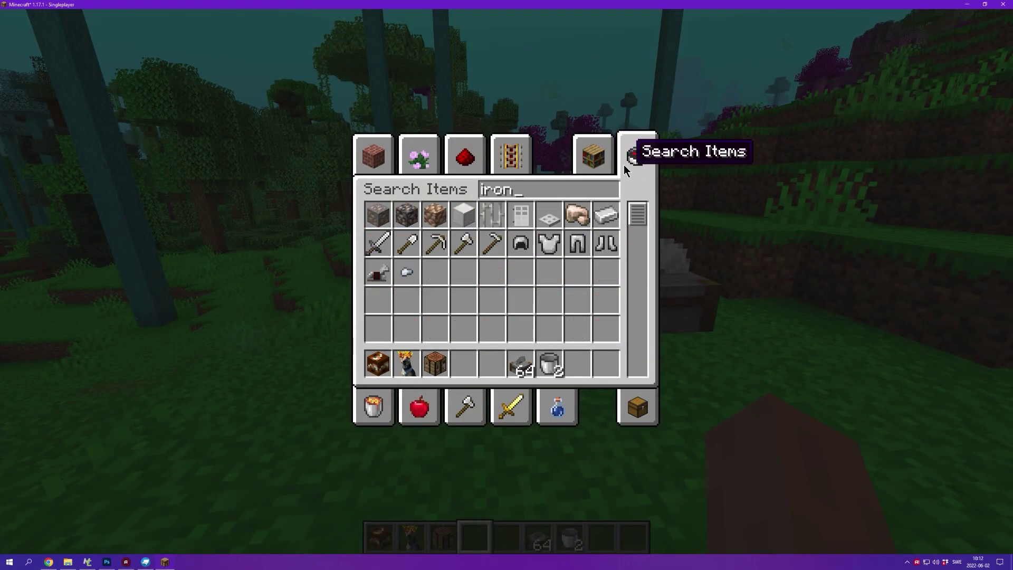
{"action": "left_click", "coordinate": [605, 215]}
{"action": "left_click", "coordinate": [578, 364]}
{"action": "type", "text": "stick"}
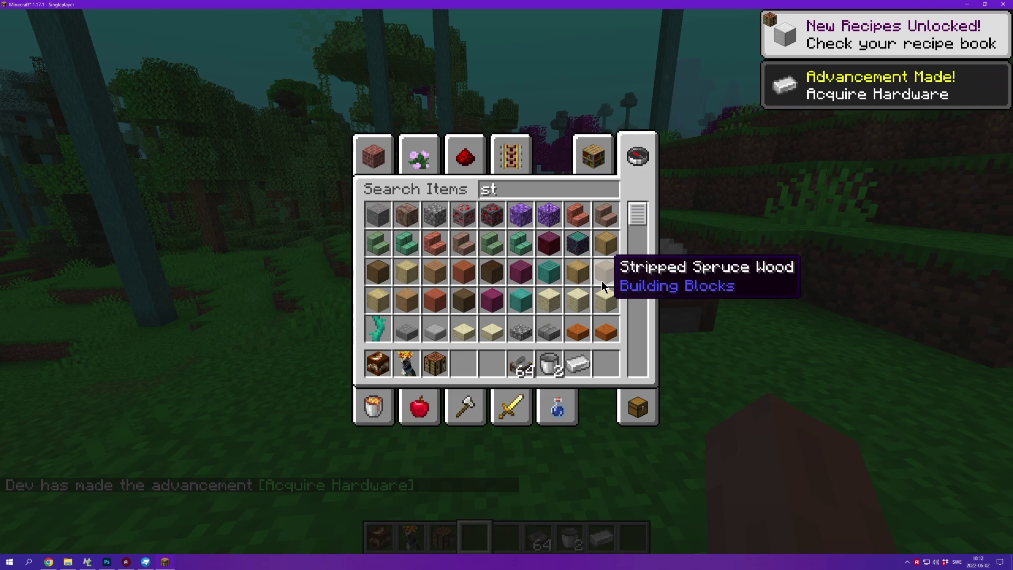
{"action": "left_click", "coordinate": [464, 215]}
{"action": "left_click", "coordinate": [492, 364]}
{"action": "key", "text": "Escape"}
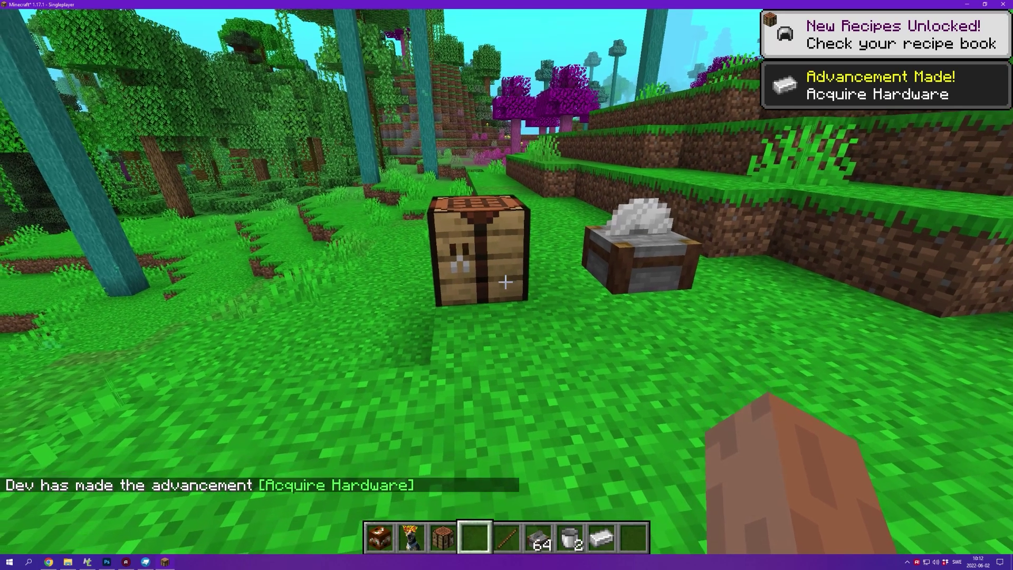
Step: Craft a knife from an iron ingot placed above a stick and put it in the fourth hotbar slot
{"action": "right_click", "coordinate": [506, 284]}
{"action": "left_click", "coordinate": [506, 388]}
{"action": "left_click", "coordinate": [455, 246]}
{"action": "left_click", "coordinate": [592, 388]}
{"action": "left_click", "coordinate": [456, 217]}
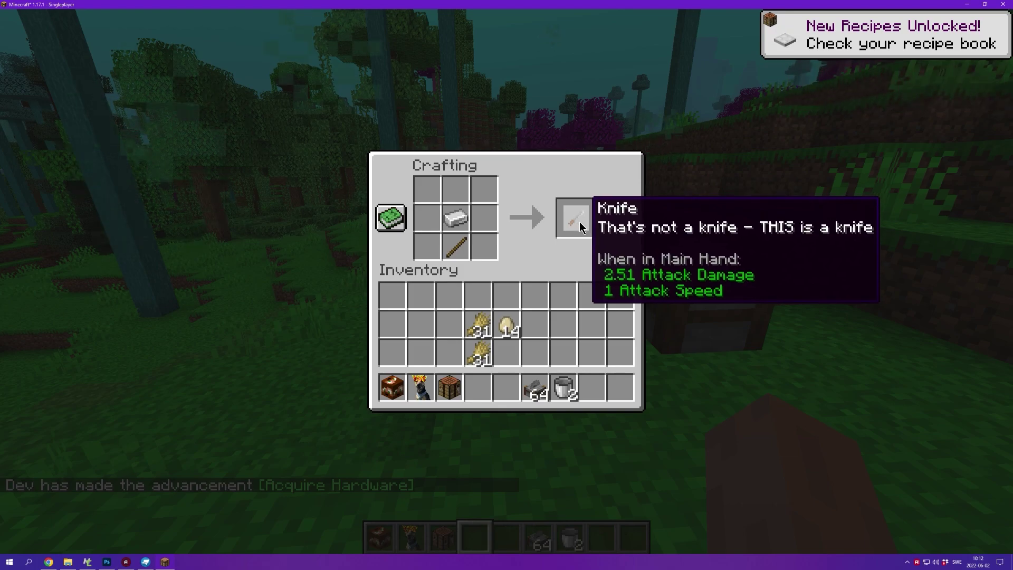
{"action": "left_click", "coordinate": [579, 227]}
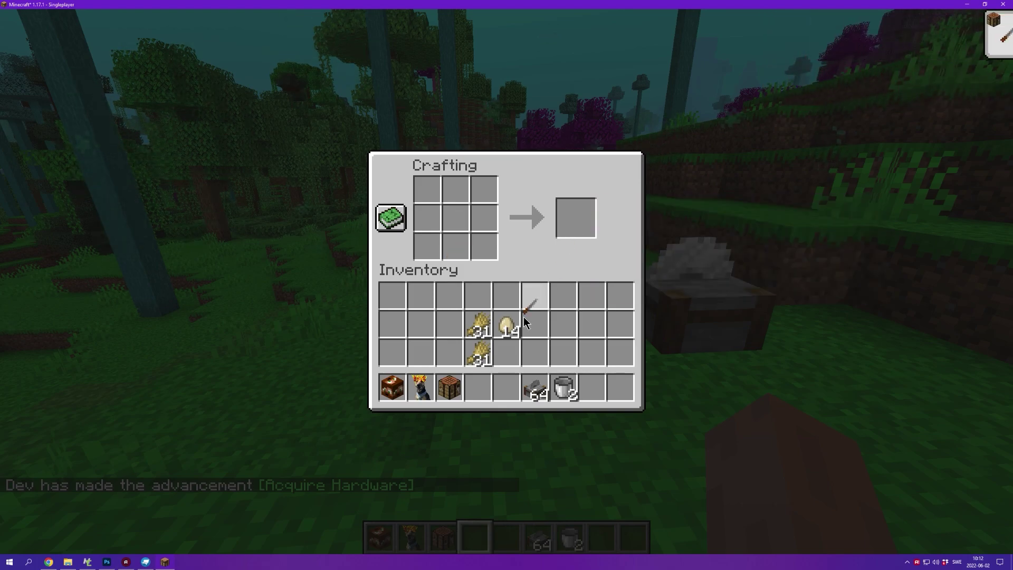
{"action": "left_click", "coordinate": [478, 388]}
{"action": "key", "text": "Escape"}
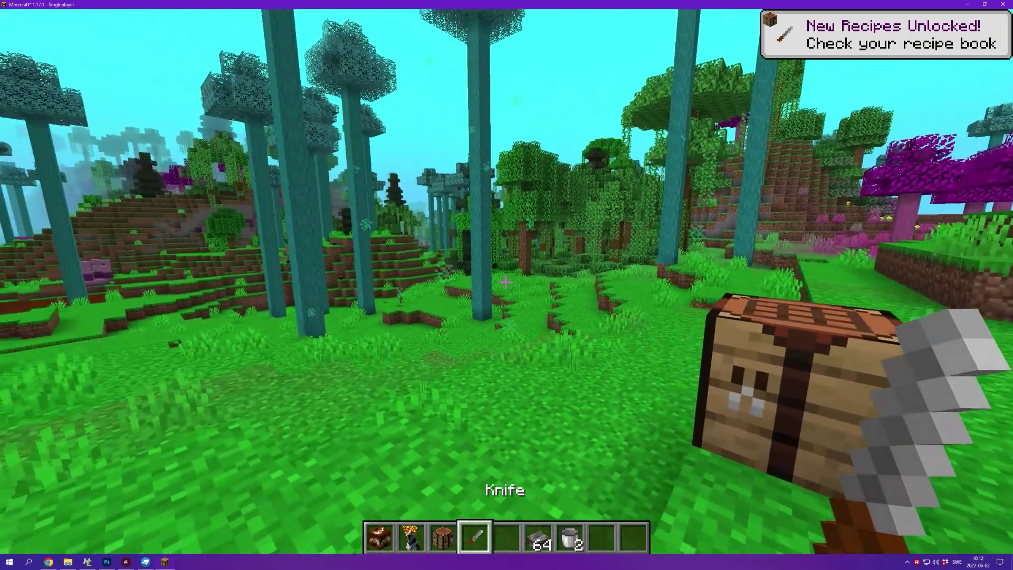
Step: Examine the held knife in third-person view and return to first person
{"action": "key", "text": "F5"}
{"action": "key", "text": "F5"}
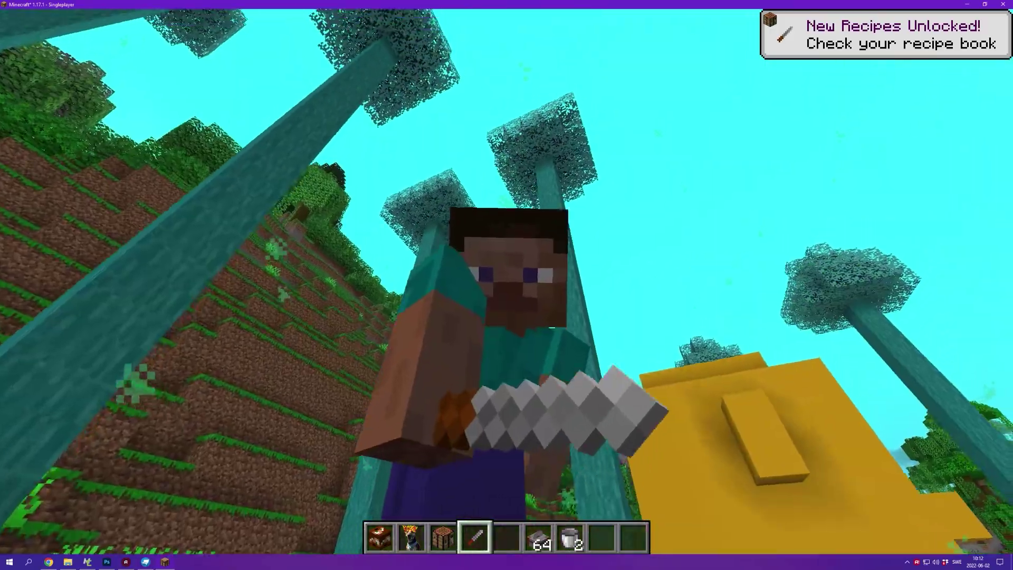
{"action": "key", "text": "F5"}
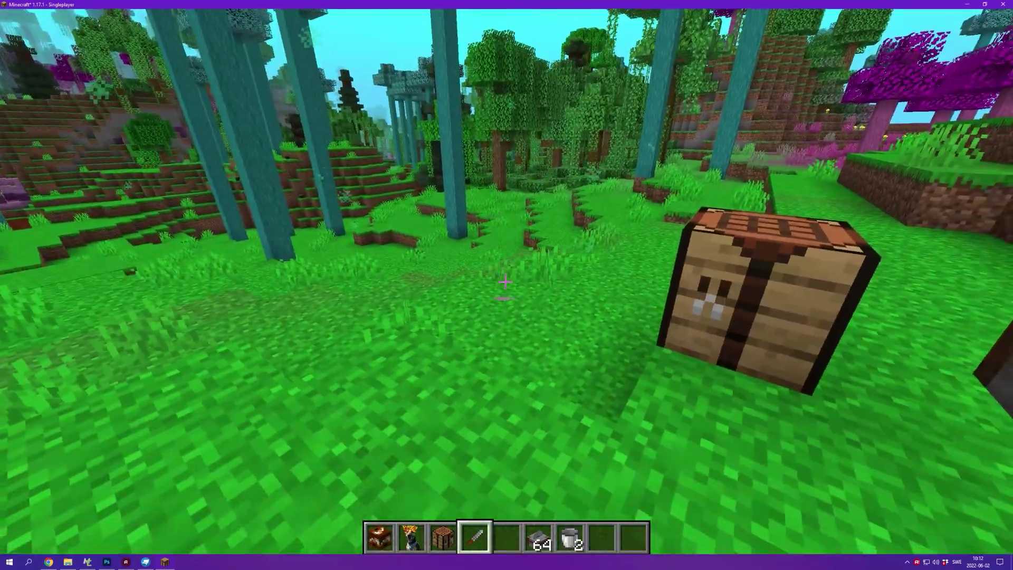
Step: Search the creative inventory for bread and add a stack of 64 to the fifth hotbar slot
{"action": "type", "text": "e"}
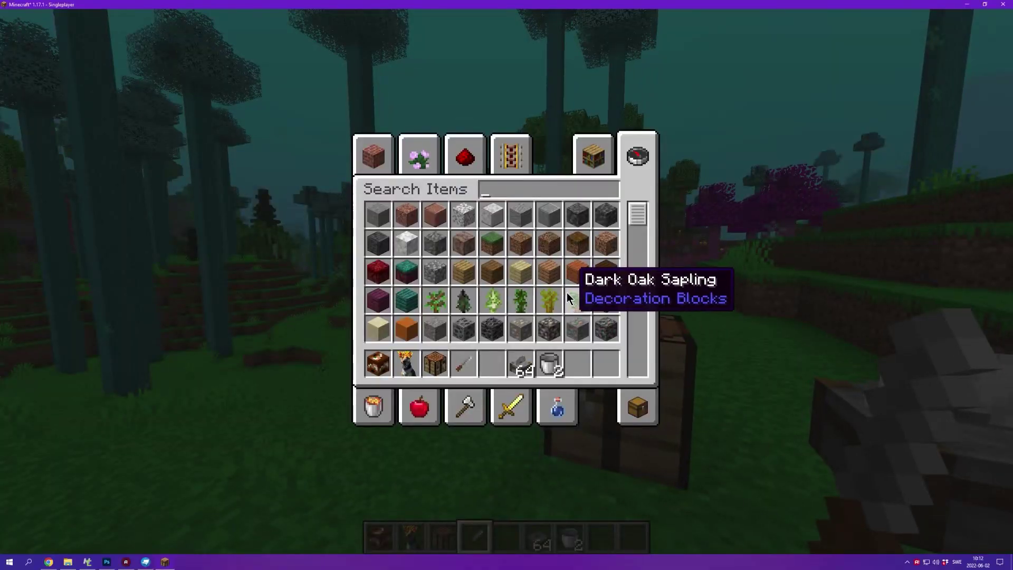
{"action": "type", "text": "bread"}
{"action": "left_click", "coordinate": [377, 215]}
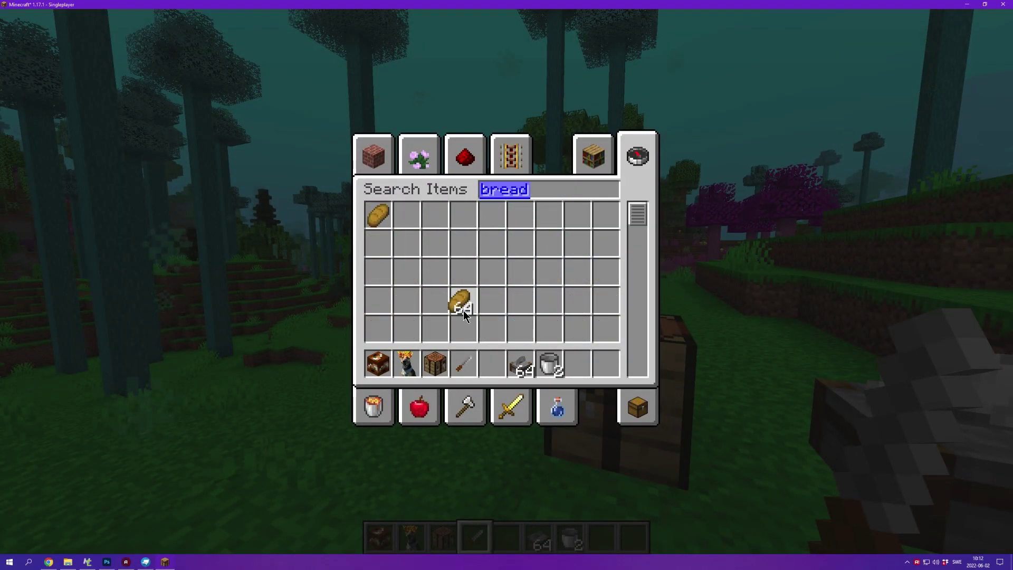
{"action": "left_click", "coordinate": [492, 364]}
{"action": "key", "text": "Escape"}
{"action": "key", "text": "e"}
{"action": "left_click", "coordinate": [464, 364]}
{"action": "key", "text": "Escape"}
Step: Craft a burger bun at the crafting table from the knife and the bread beside it, and store it in the inventory
{"action": "right_click", "coordinate": [507, 285]}
{"action": "left_click", "coordinate": [477, 387]}
{"action": "left_click", "coordinate": [427, 246]}
{"action": "left_click", "coordinate": [506, 387]}
{"action": "left_click", "coordinate": [464, 250]}
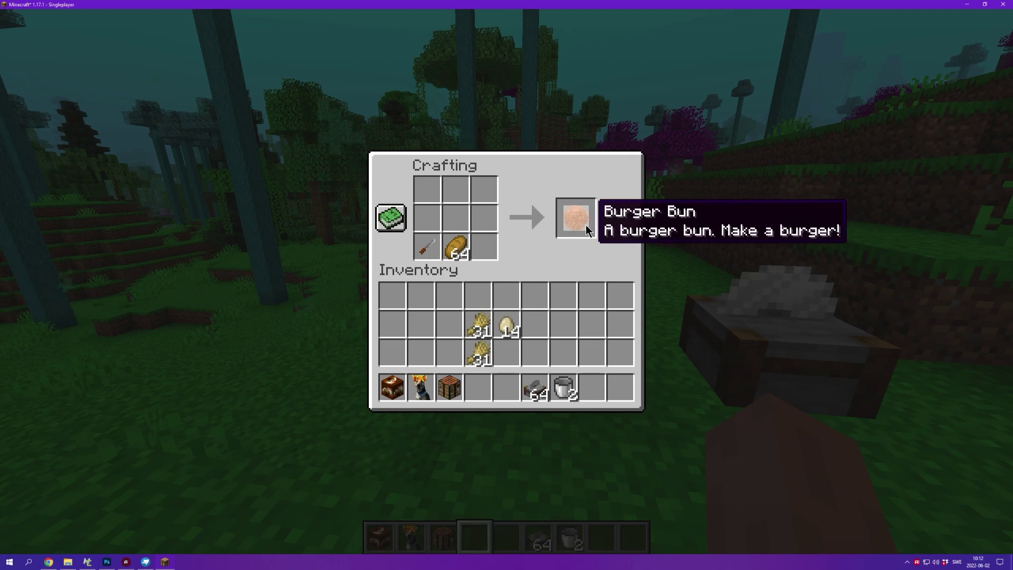
{"action": "left_click", "coordinate": [579, 218]}
{"action": "left_click", "coordinate": [535, 296]}
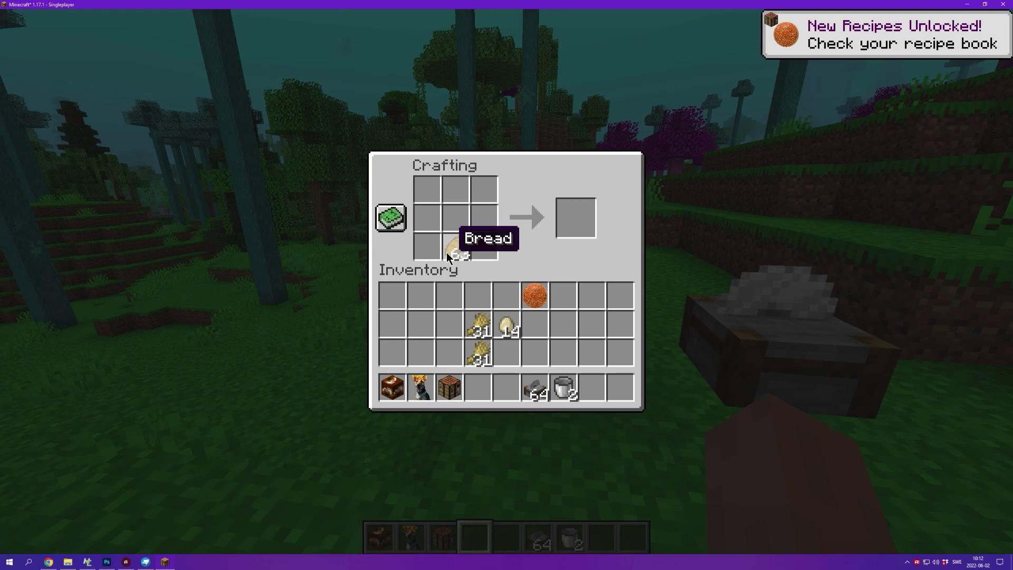
Step: Search the creative inventory for bun and steak, and add a burger bun and a steak to the hotbar
{"action": "type", "text": "eebre"}
{"action": "key", "text": "ctrl+a"}
{"action": "type", "text": "bun"}
{"action": "left_click", "coordinate": [378, 214]}
{"action": "left_click", "coordinate": [491, 364]}
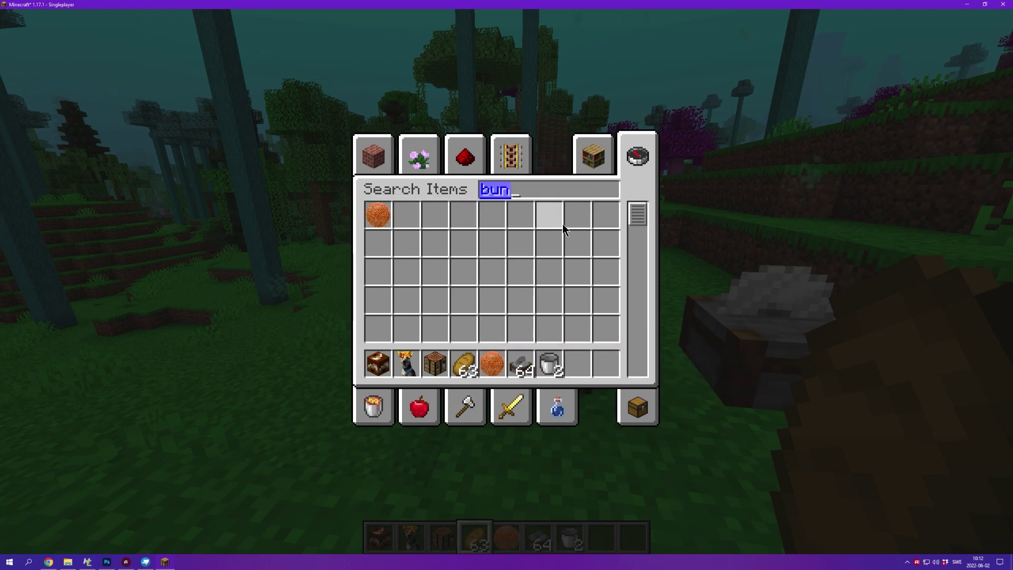
{"action": "type", "text": "sta"}
{"action": "key", "text": "BackSpace"}
{"action": "type", "text": "eak"}
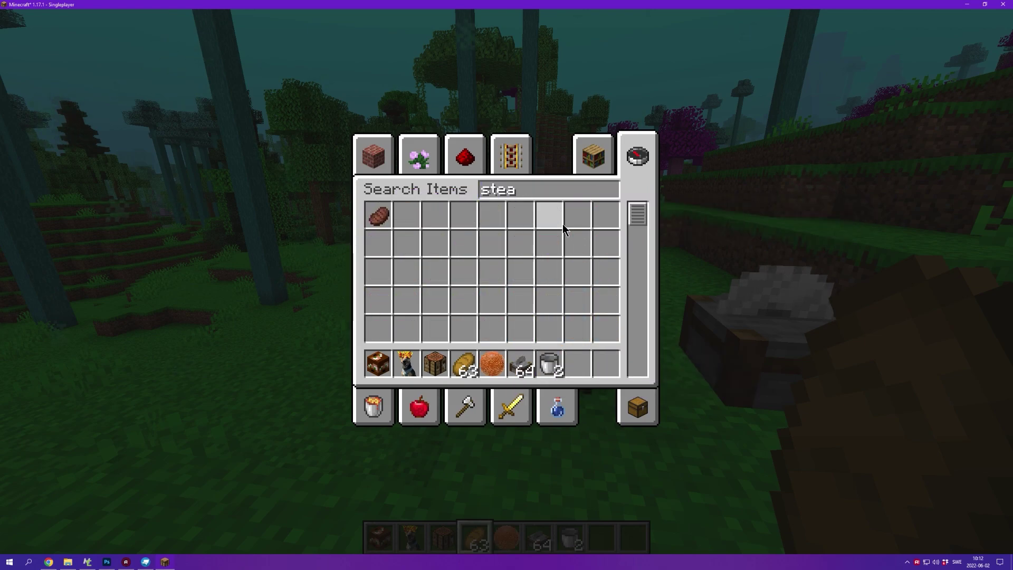
{"action": "left_click", "coordinate": [378, 215]}
{"action": "left_click", "coordinate": [577, 364]}
{"action": "key", "text": "Escape"}
Step: Craft a burger from a steak stacked between two burger buns and put it in the fifth hotbar slot
{"action": "right_click", "coordinate": [507, 285]}
{"action": "left_click", "coordinate": [535, 295]}
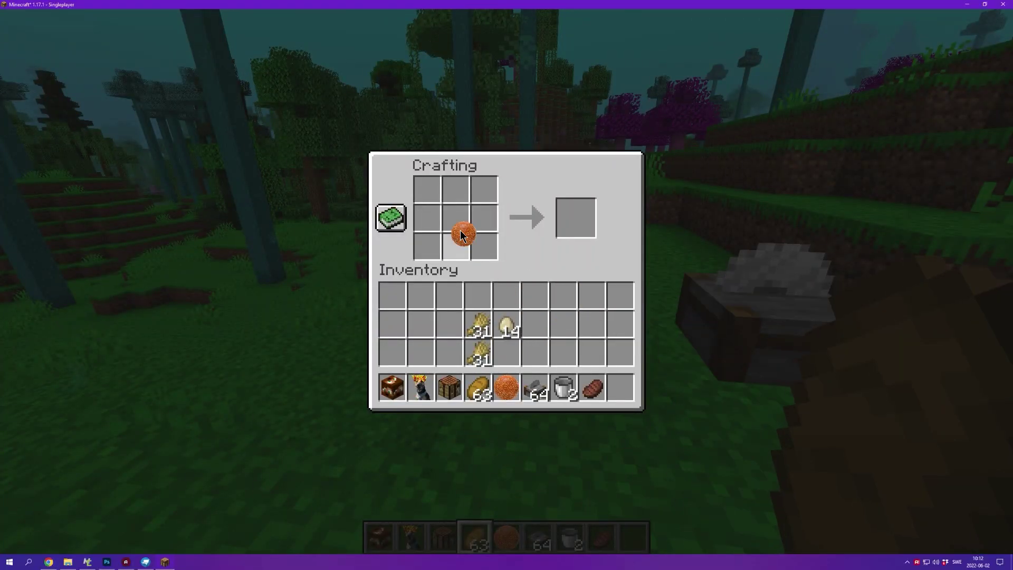
{"action": "left_click", "coordinate": [456, 190]}
{"action": "left_click", "coordinate": [506, 388]}
{"action": "left_click", "coordinate": [456, 246]}
{"action": "left_click", "coordinate": [587, 385]}
{"action": "left_click", "coordinate": [455, 218]}
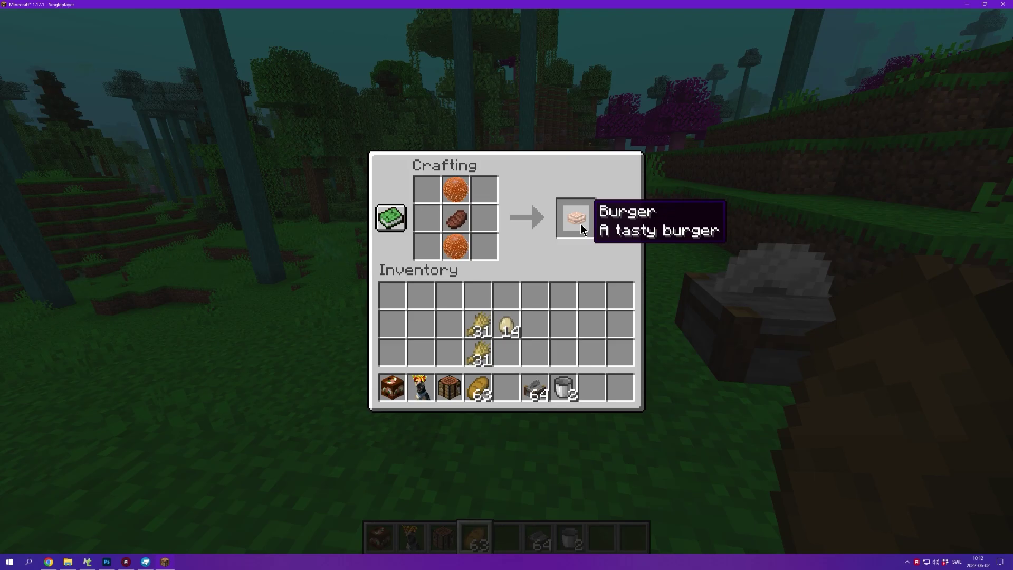
{"action": "left_click", "coordinate": [576, 218]}
{"action": "left_click", "coordinate": [506, 387]}
{"action": "key", "text": "Escape"}
Step: Hold the burger and examine it on the character in front-facing third-person view while walking around
{"action": "key", "text": "5"}
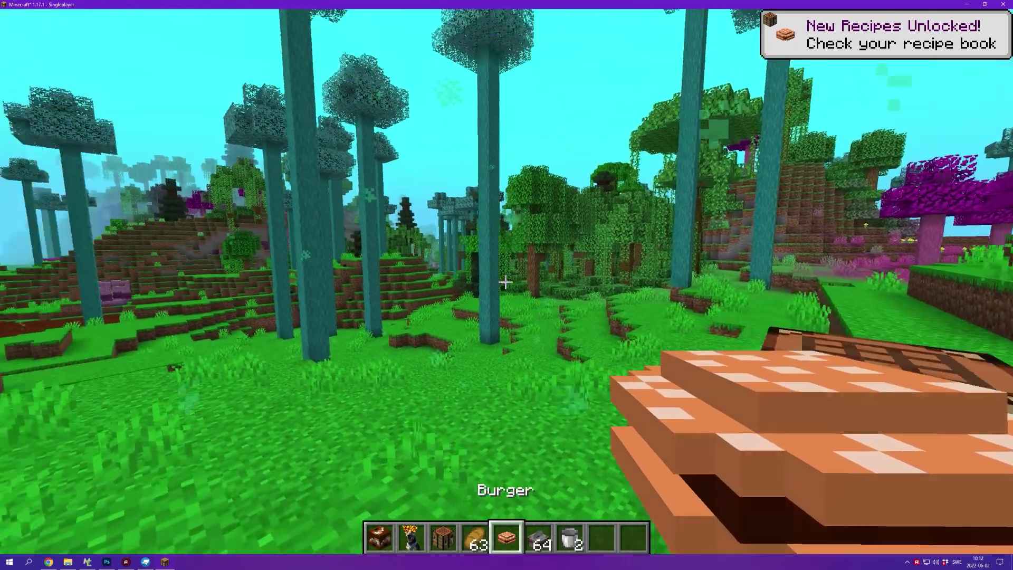
{"action": "key", "text": "F5"}
{"action": "key", "text": "F5"}
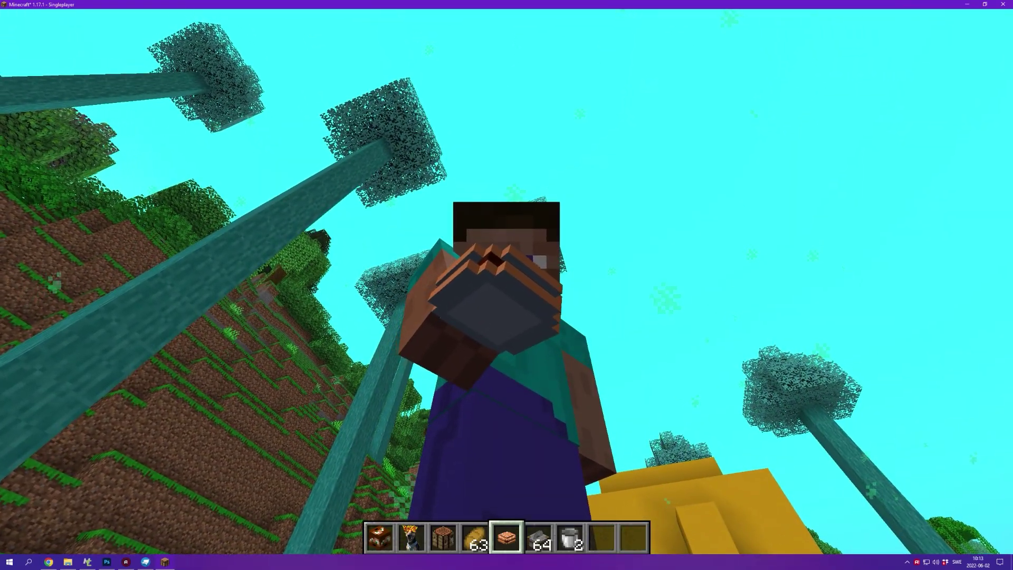
{"action": "key", "text": "w"}
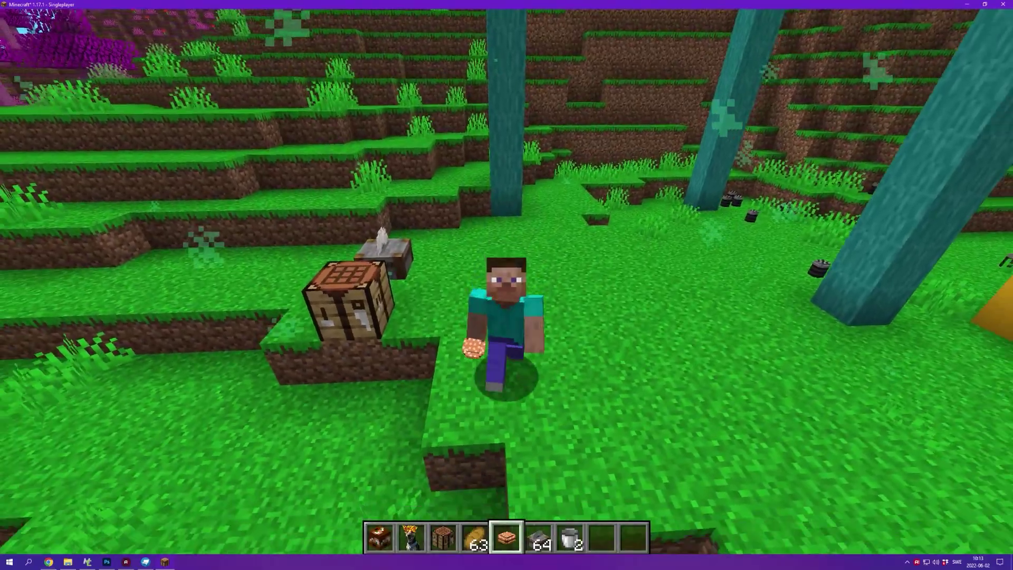
{"action": "key", "text": "w"}
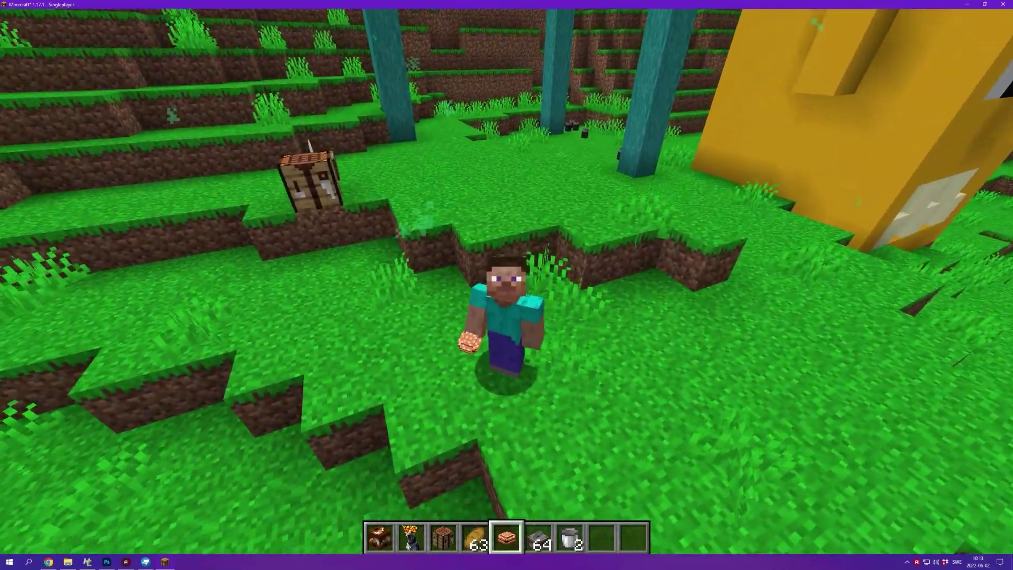
Step: Eat the burger in third-person view and check the hotbar item it produces in the inventory
{"action": "right_click", "coordinate": [507, 285]}
{"action": "key", "text": "w"}
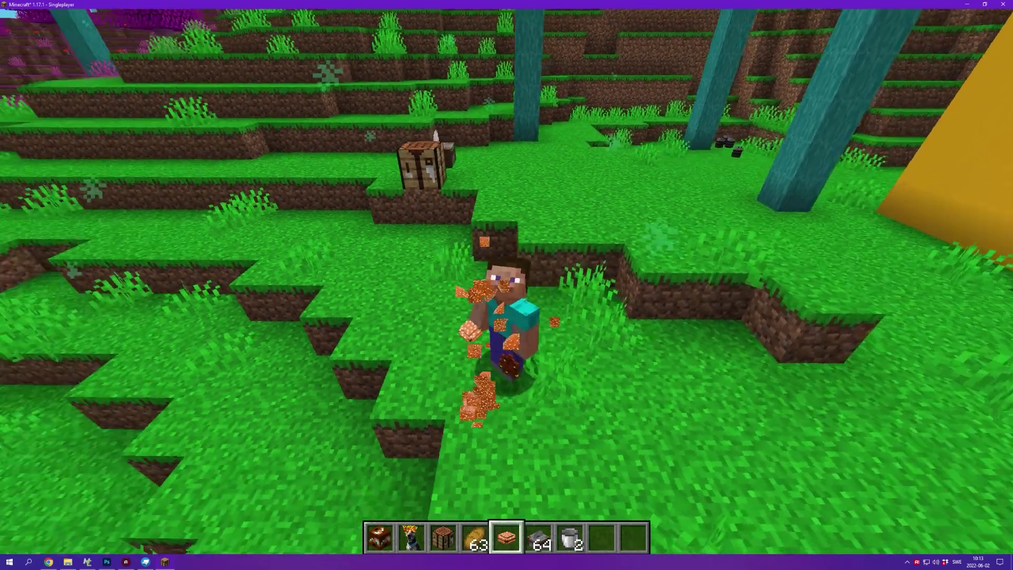
{"action": "type", "text": "e"}
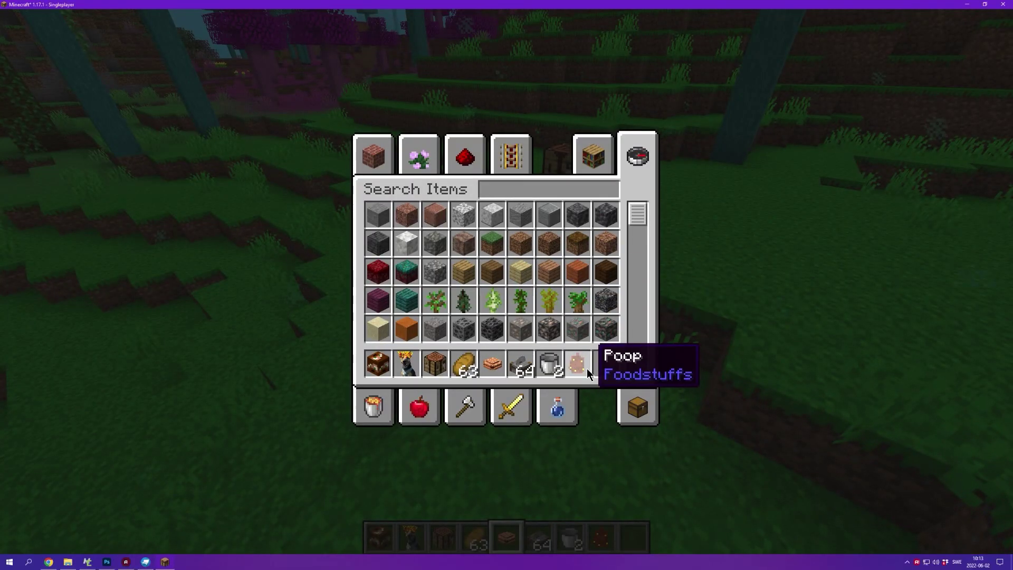
{"action": "type", "text": "ew"}
{"action": "key", "text": "Escape"}
Step: Eat the burger several more times while switching camera perspectives and walking around
{"action": "right_click", "coordinate": [506, 284]}
{"action": "key", "text": "F5"}
{"action": "key", "text": "F5"}
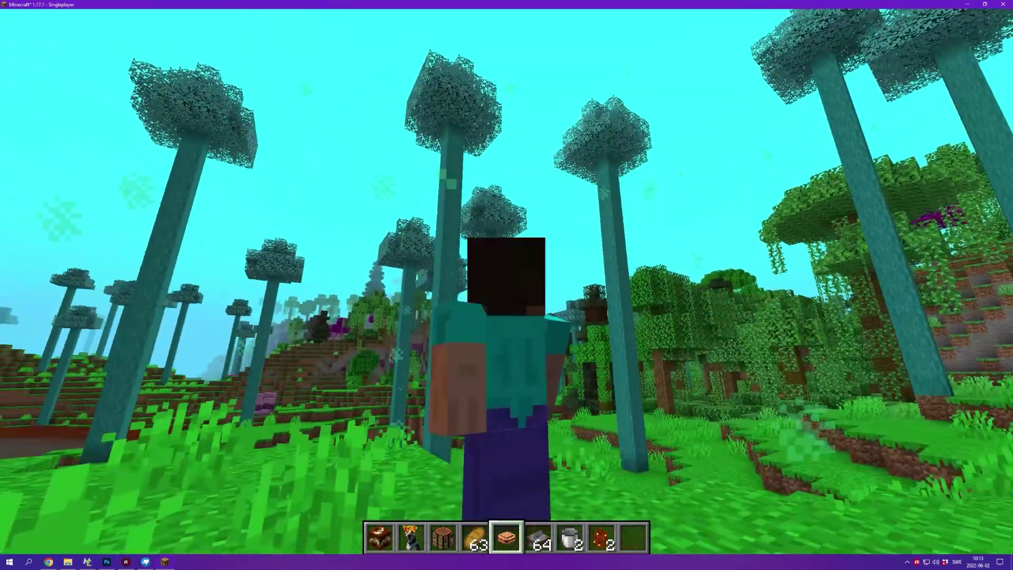
{"action": "key", "text": "w"}
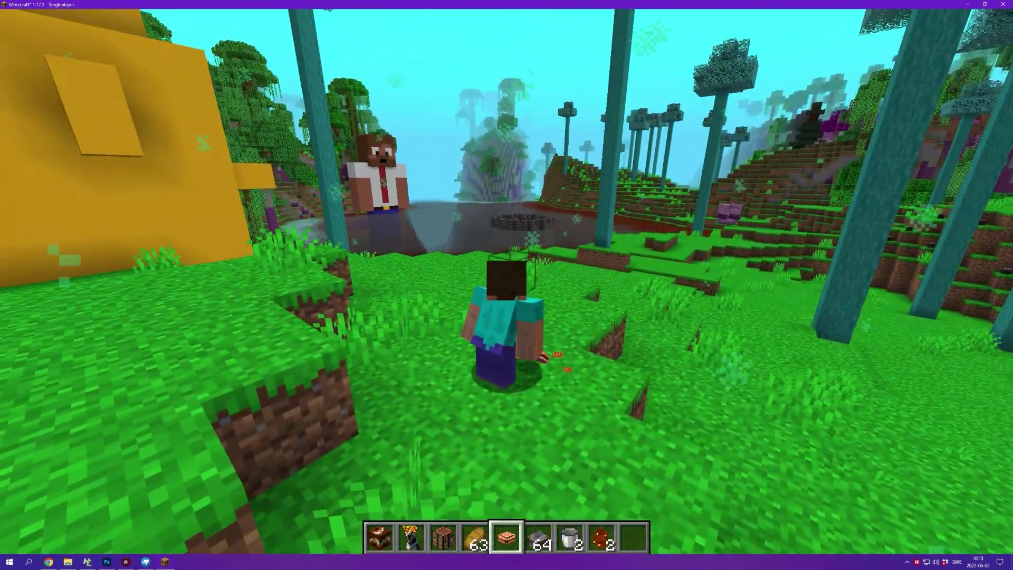
{"action": "right_click", "coordinate": [507, 285]}
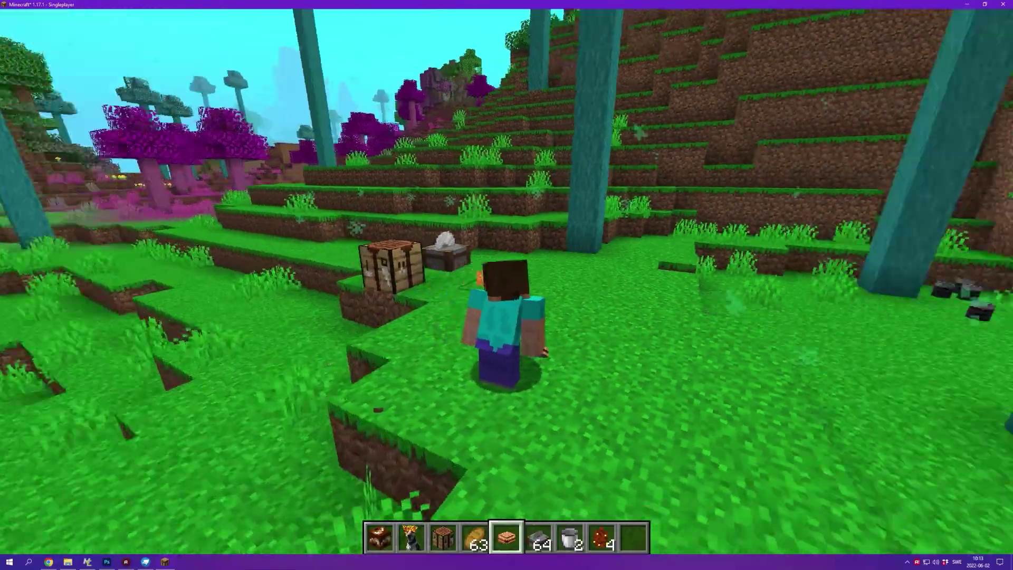
{"action": "key", "text": "w"}
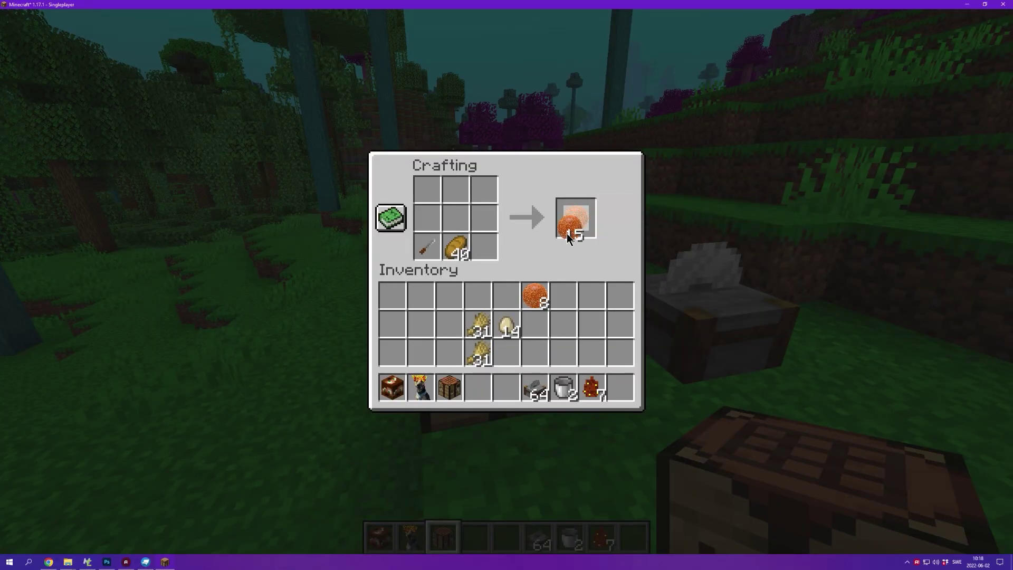
Step: Craft more burger buns with the knife and bread, gathering them into one stack in the inventory
{"action": "left_click", "coordinate": [534, 295]}
{"action": "left_click", "coordinate": [507, 295]}
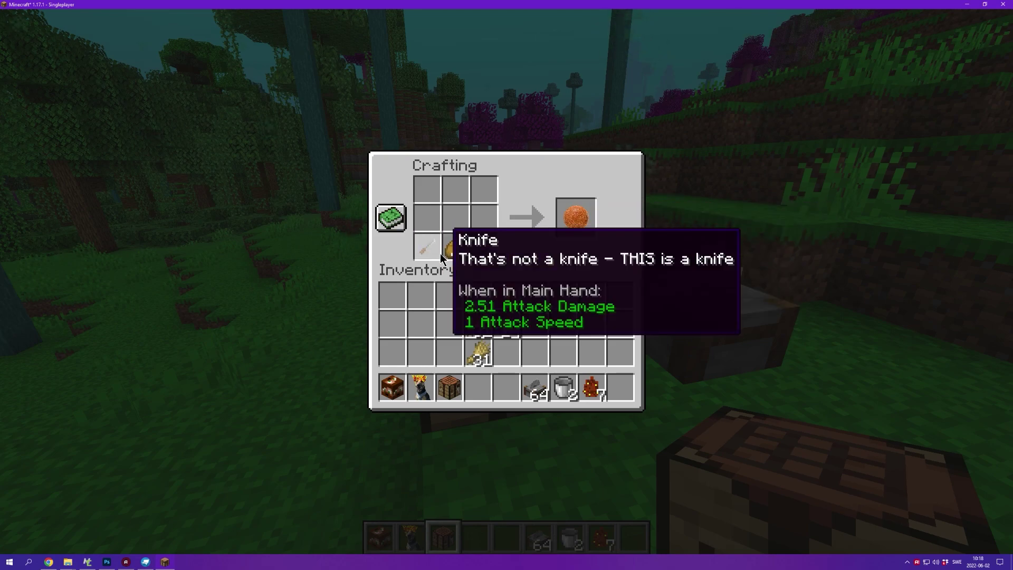
{"action": "left_click", "coordinate": [579, 227]}
{"action": "left_click", "coordinate": [507, 296]}
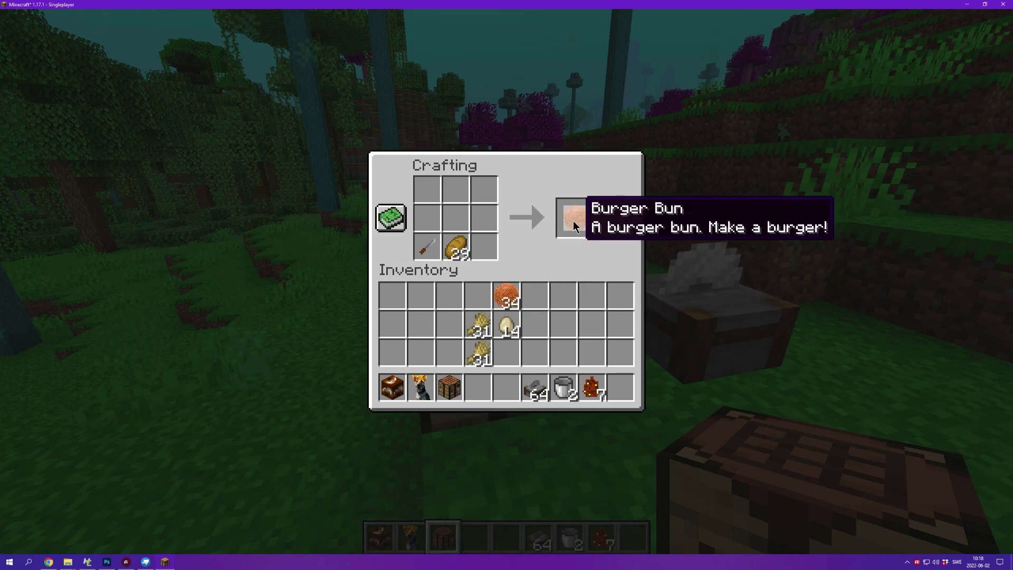
Step: Switch to MCreator and examine the Knife tool's properties for staying in the crafting grid when crafted
{"action": "left_click", "coordinate": [90, 563]}
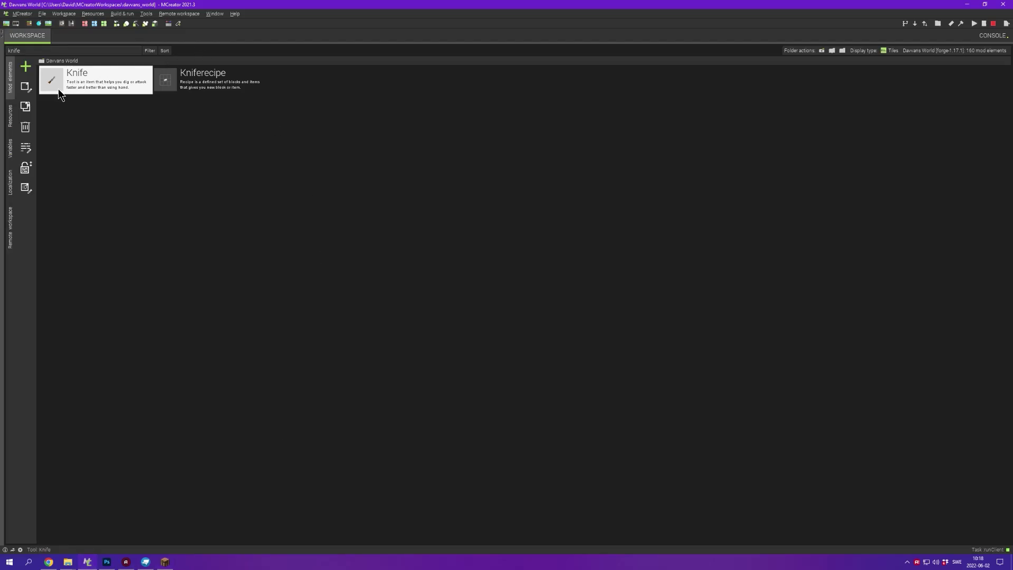
{"action": "double_click", "coordinate": [58, 87]}
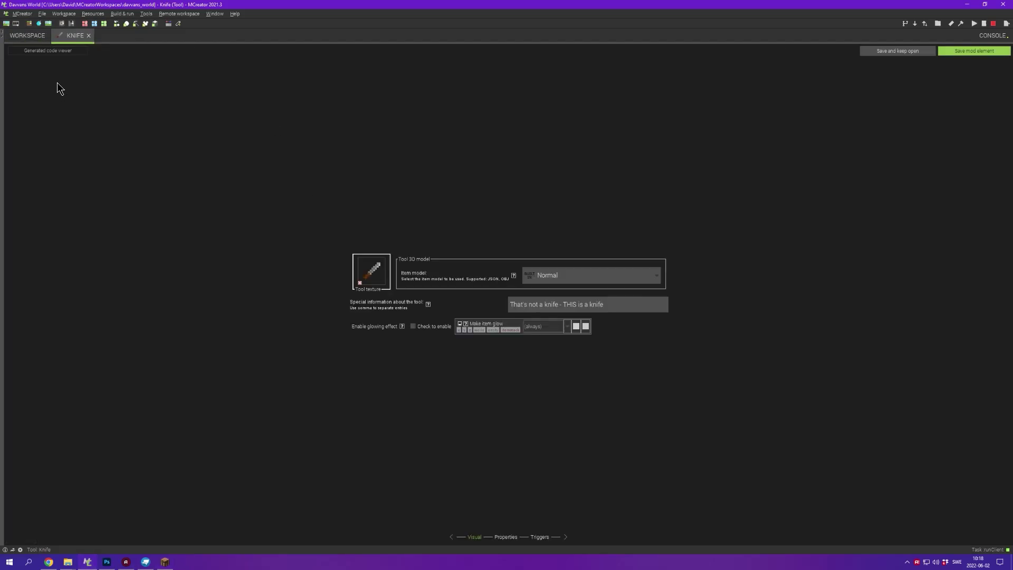
{"action": "left_click", "coordinate": [506, 537]}
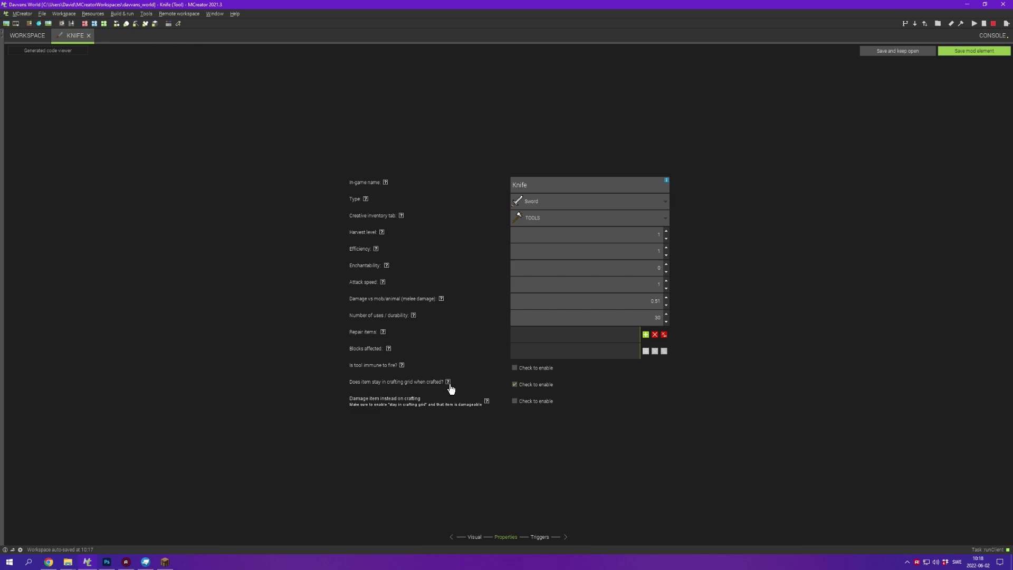
{"action": "left_click", "coordinate": [89, 36]}
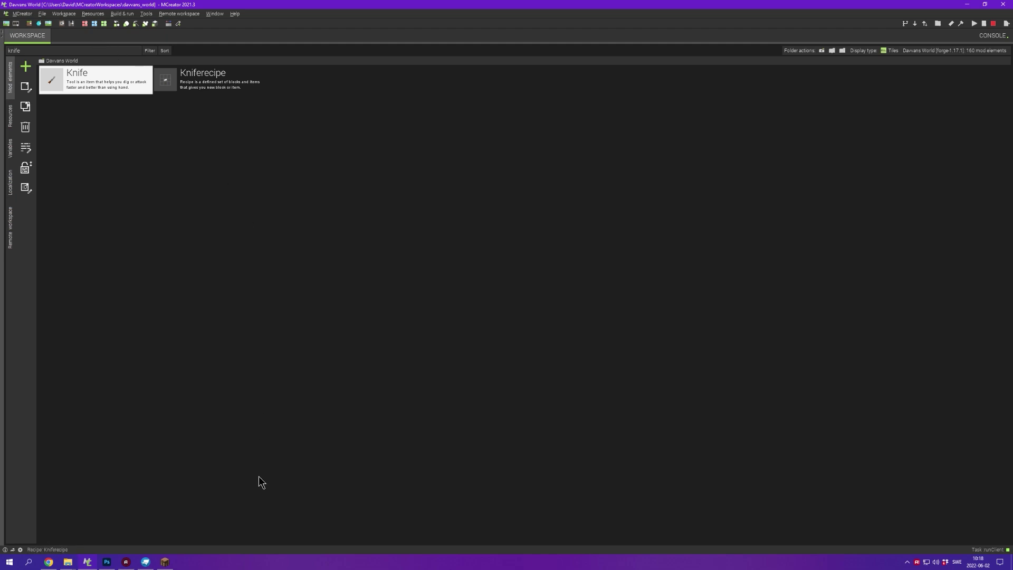
Step: Switch back to Minecraft and craft additional burger buns onto the existing bun stack
{"action": "left_click", "coordinate": [165, 562]}
{"action": "left_click", "coordinate": [575, 216]}
{"action": "left_click", "coordinate": [507, 295]}
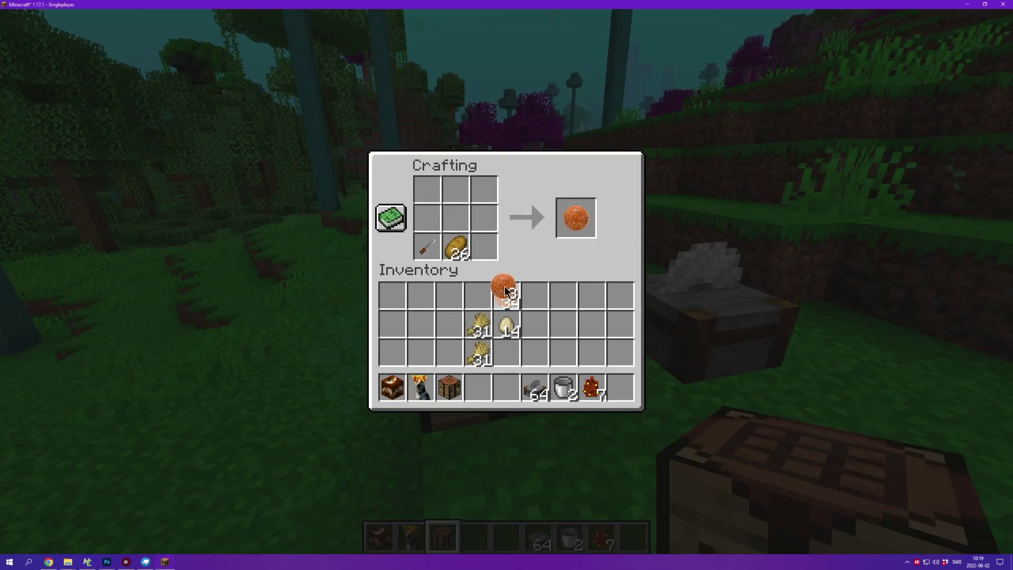
Step: Move the remaining bread and the knife from the crafting grid into the inventory and leave the crafting table
{"action": "left_click", "coordinate": [455, 246]}
{"action": "left_click", "coordinate": [480, 295]}
{"action": "left_click", "coordinate": [427, 246]}
{"action": "left_click", "coordinate": [451, 295]}
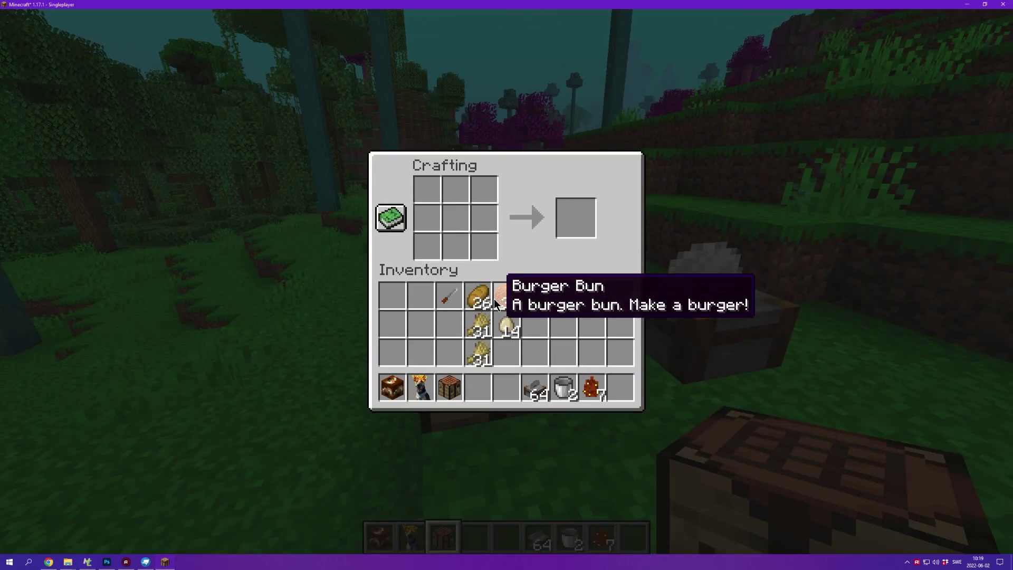
{"action": "key", "text": "e"}
{"action": "right_click", "coordinate": [506, 282]}
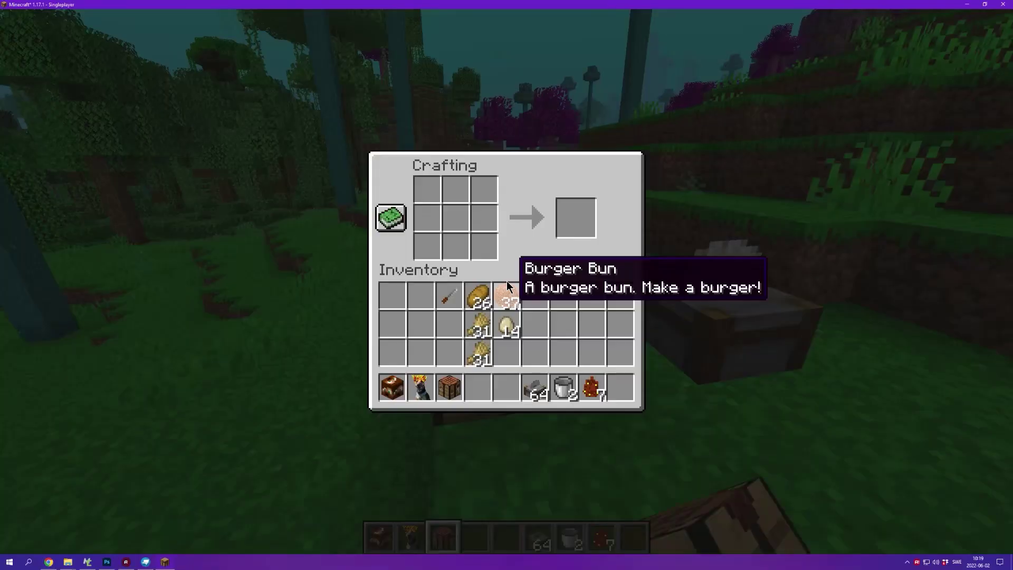
{"action": "key", "text": "e"}
{"action": "key", "text": "w"}
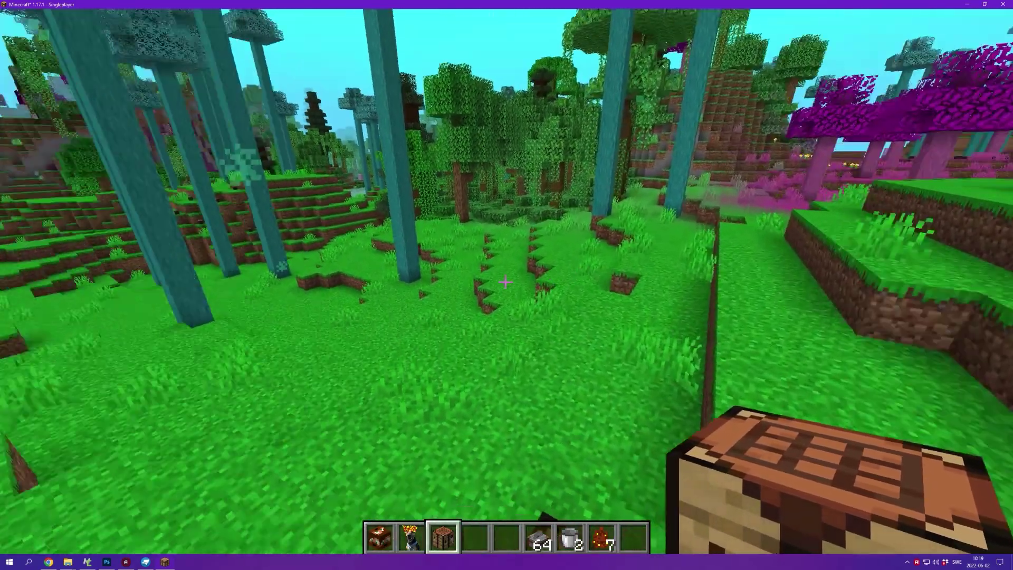
{"action": "scroll", "coordinate": [506, 282], "scroll_direction": "down", "scroll_amount": 2}
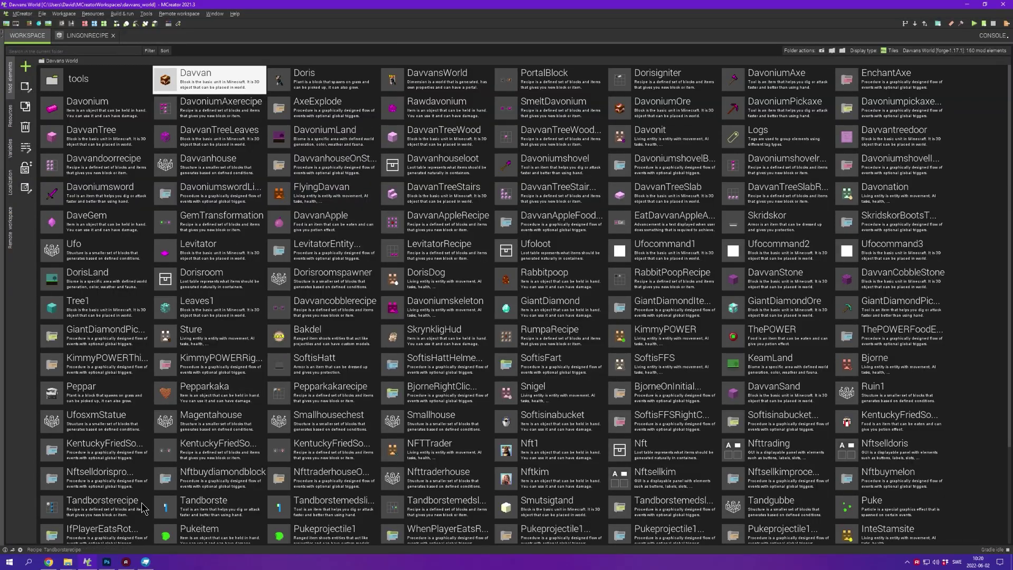
Step: Switch to Chrome and search Google Images for lingonsaft
{"action": "left_click", "coordinate": [48, 562]}
{"action": "left_click", "coordinate": [149, 48]}
{"action": "type", "text": "lingon"}
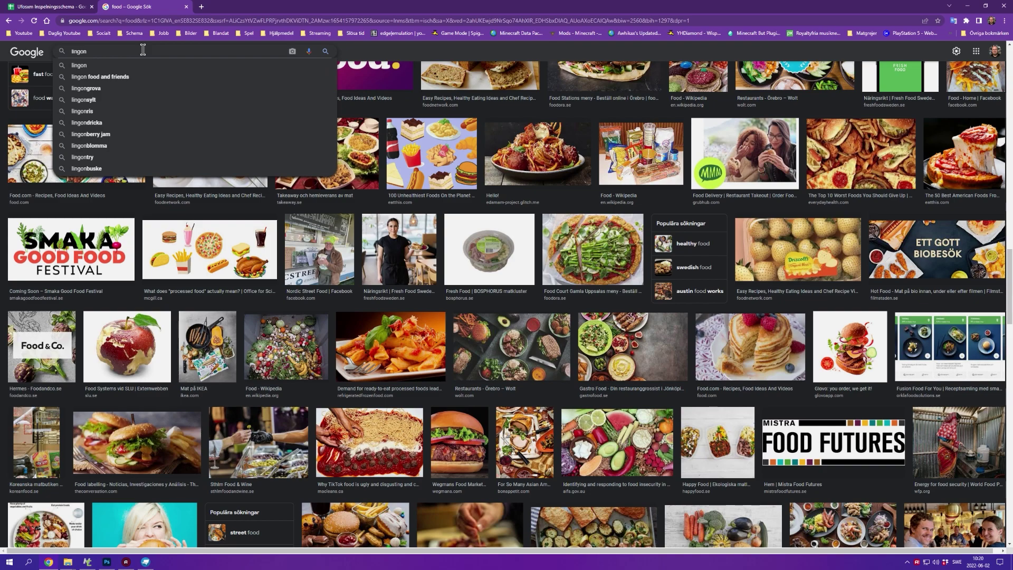
{"action": "type", "text": "saft"}
{"action": "key", "text": "Return"}
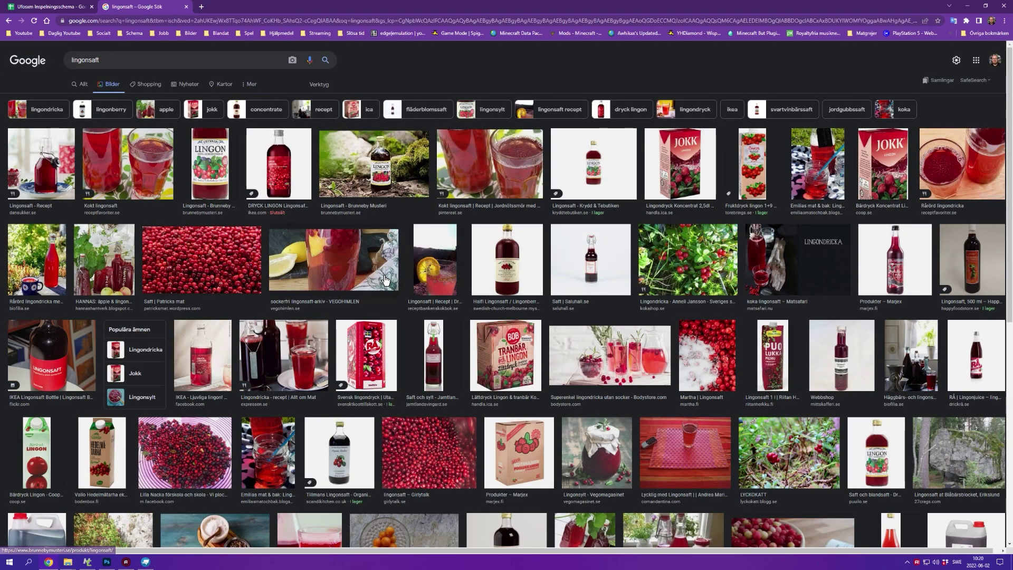
Step: Switch to MCreator and examine the ingredients of the Lingonrecipe brewing recipe
{"action": "left_click", "coordinate": [87, 562]}
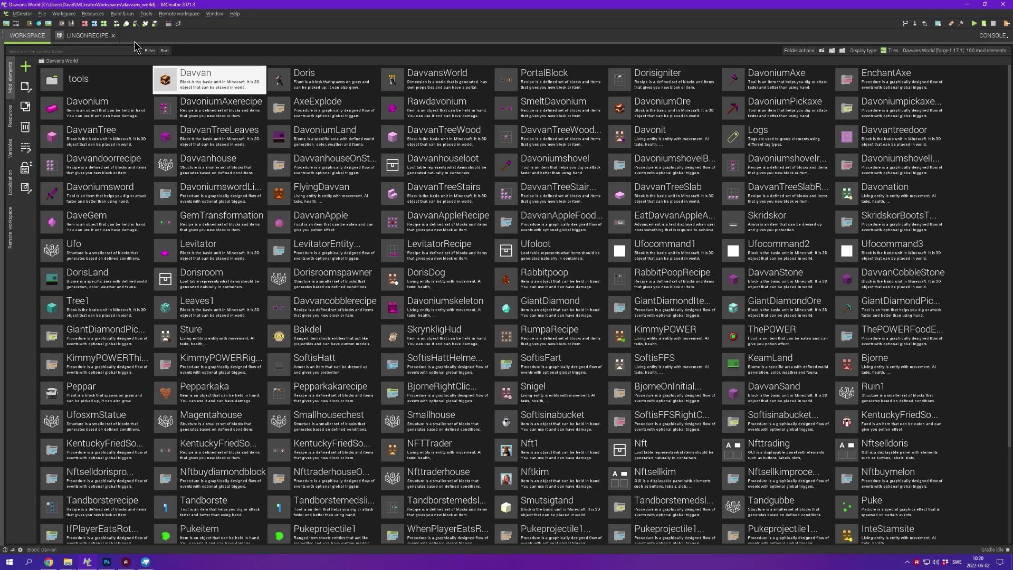
{"action": "left_click", "coordinate": [87, 39]}
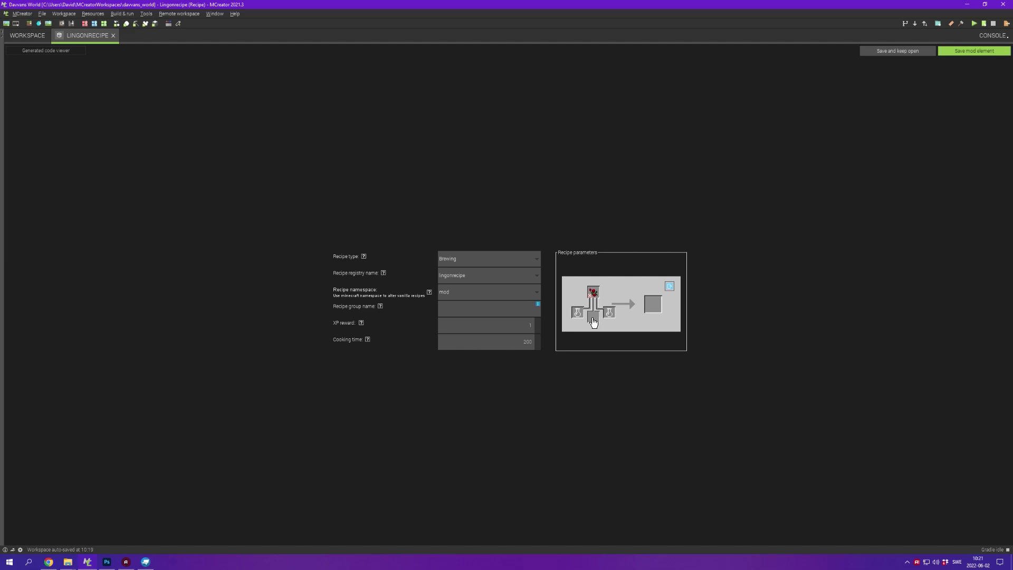
{"action": "left_click", "coordinate": [79, 41]}
Step: Switch to Blockbench and look over the textured burger model
{"action": "left_click", "coordinate": [146, 562]}
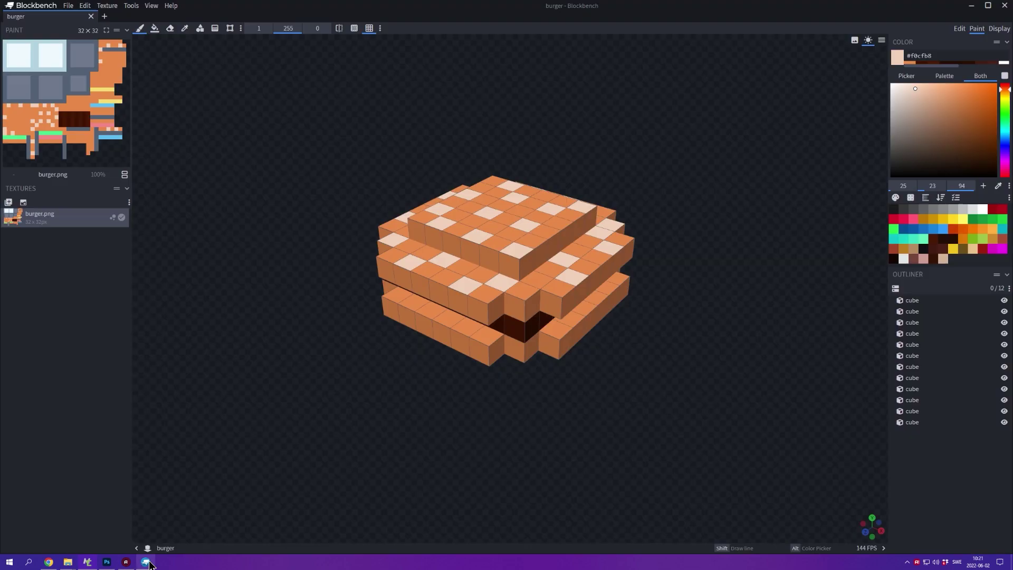
{"action": "left_click_drag", "start_coordinate": [389, 174], "coordinate": [703, 314]}
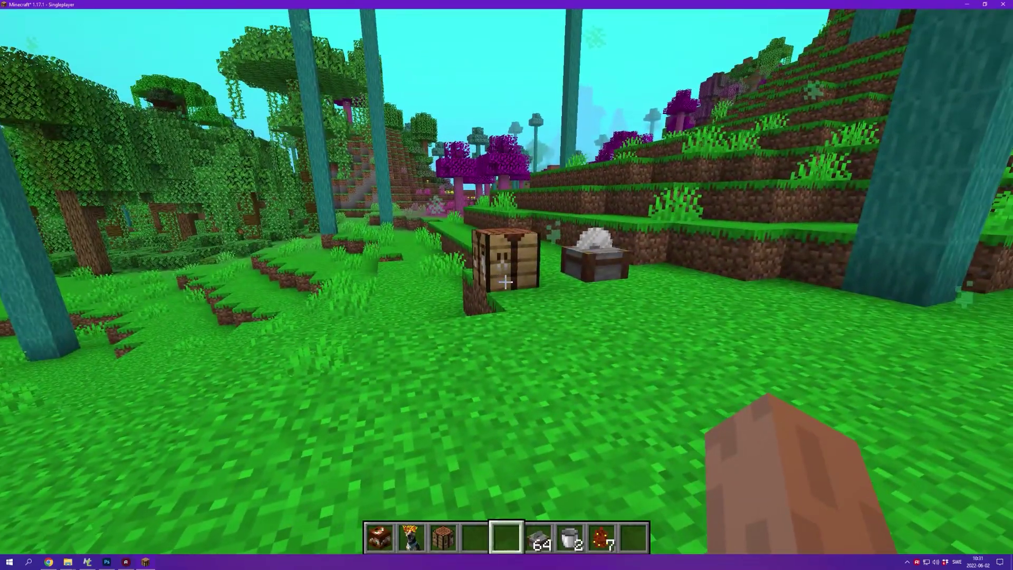
Step: Search the creative inventory for a brewing stand and sweet berries, and put the stand and a stack of berries in the hotbar
{"action": "key", "text": "e"}
{"action": "left_click", "coordinate": [638, 156]}
{"action": "type", "text": "brew"}
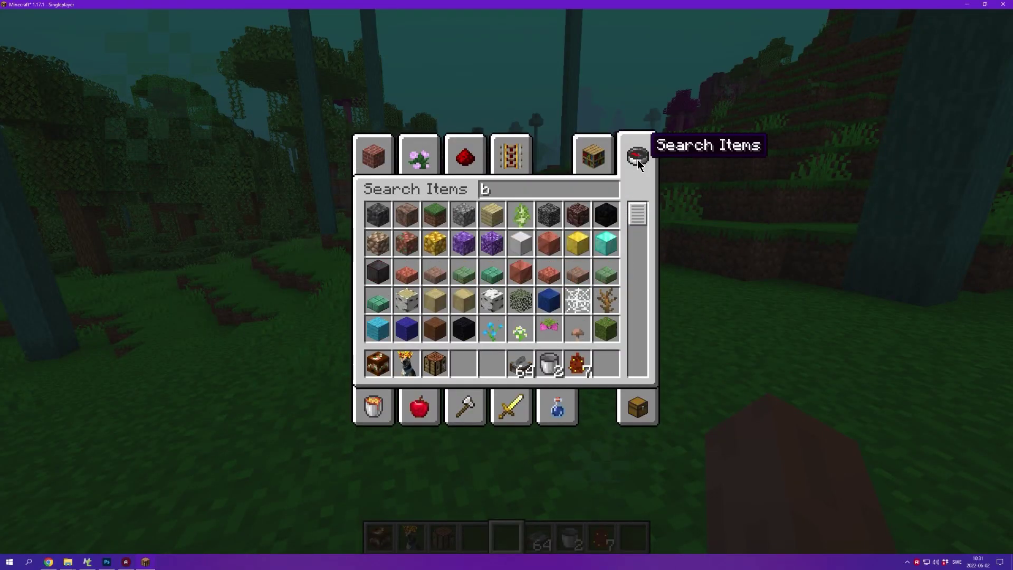
{"action": "left_click", "coordinate": [379, 214]}
{"action": "left_click", "coordinate": [463, 364]}
{"action": "type", "text": "swe"}
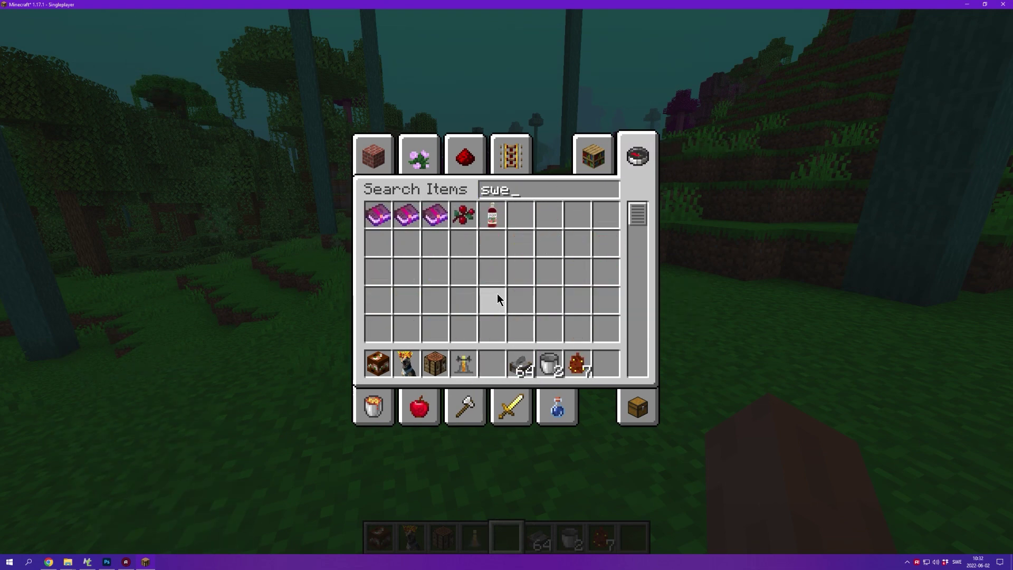
{"action": "left_click", "coordinate": [463, 215]}
{"action": "left_click", "coordinate": [492, 364]}
{"action": "key", "text": "e"}
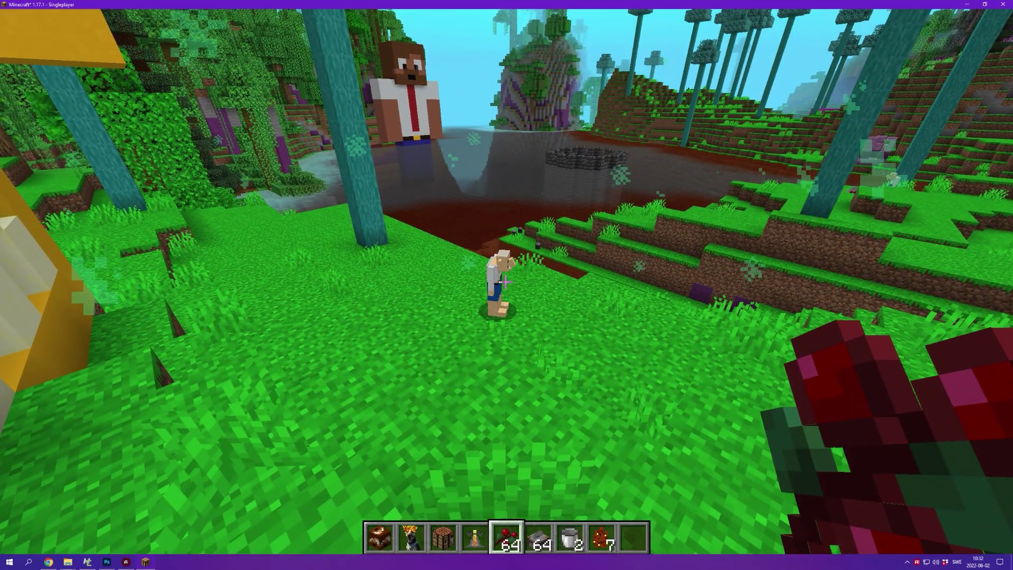
Step: Search the creative inventory for sugar and put a stack of it in the hotbar beside the sweet berries
{"action": "type", "text": "w"}
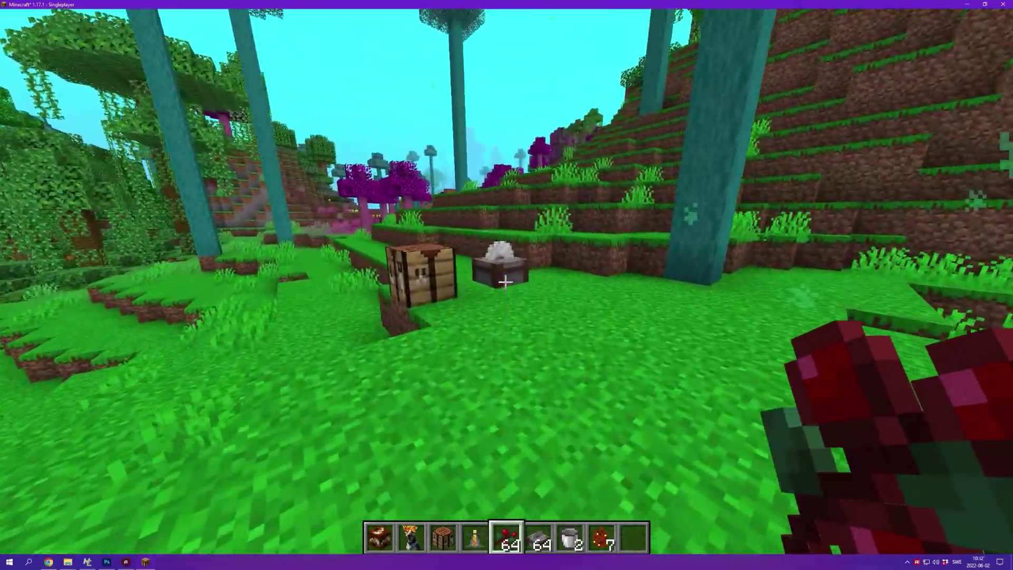
{"action": "type", "text": "esug"}
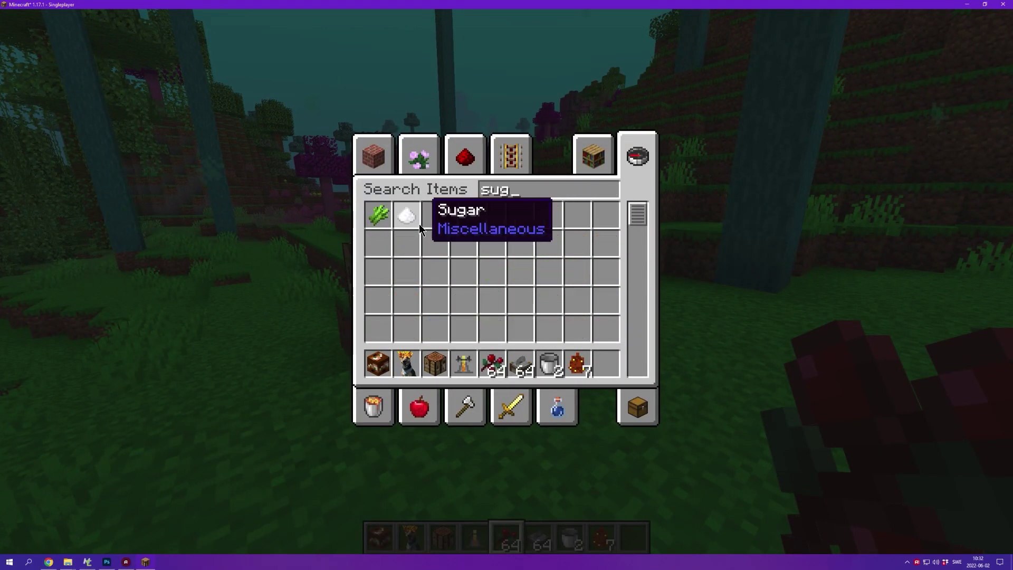
{"action": "left_click", "coordinate": [543, 363]}
{"action": "key", "text": "e"}
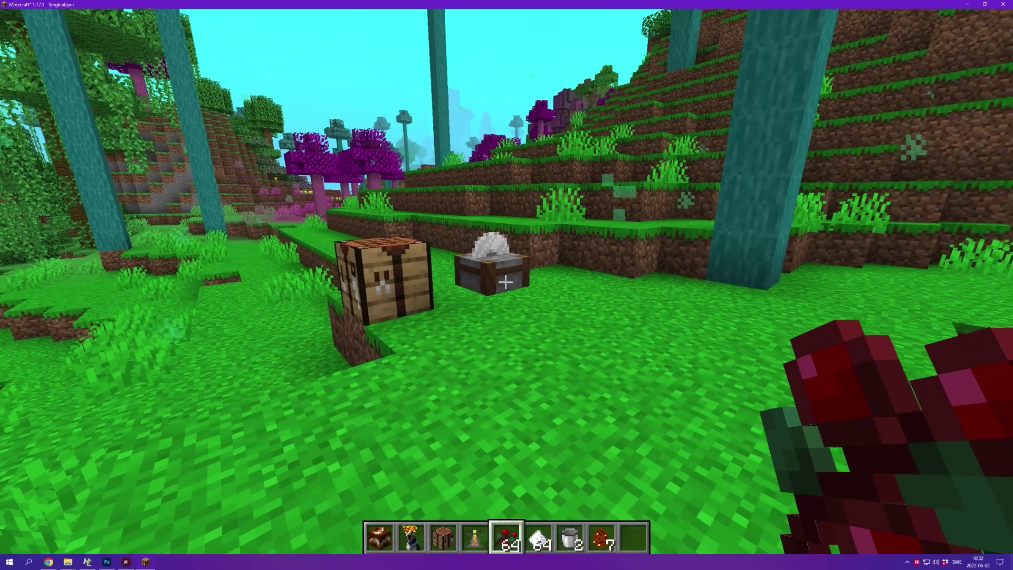
Step: Place the Brewing Stand on top of the crafting table
{"action": "key", "text": "4"}
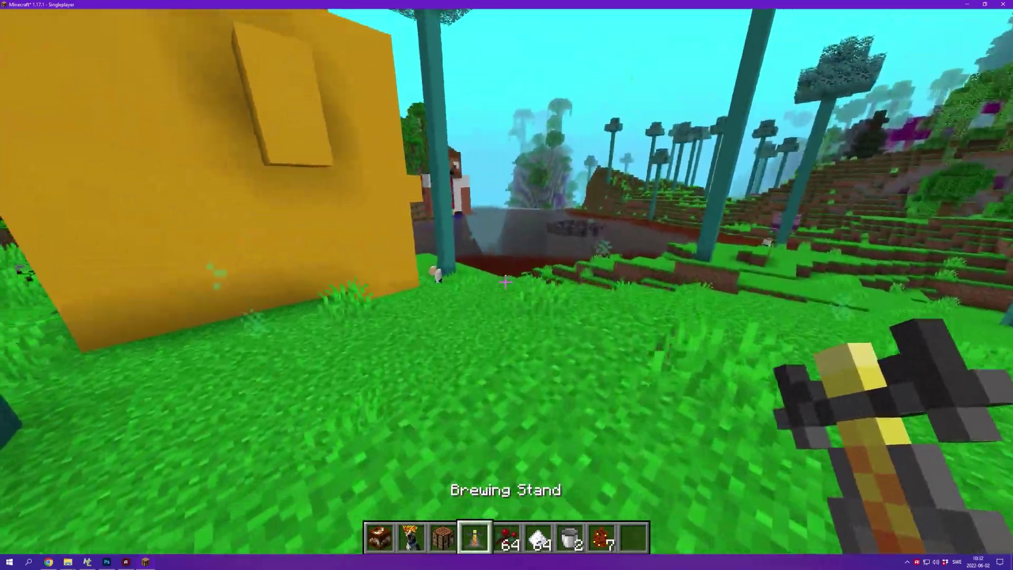
{"action": "key", "text": "w"}
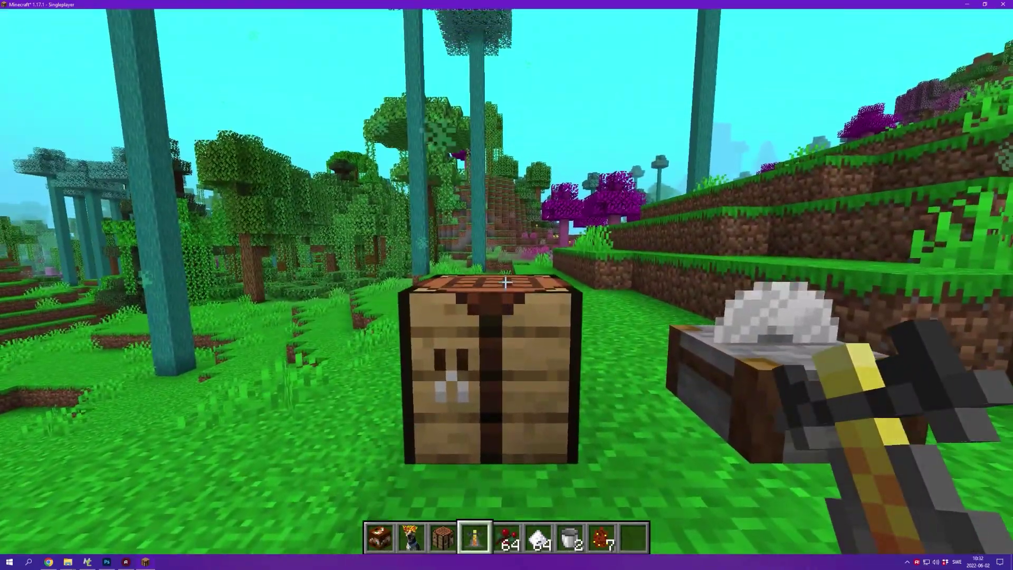
{"action": "right_click", "coordinate": [505, 282]}
Step: Search the creative inventory for glass items and put a stack of glass bottles in the last hotbar slot
{"action": "type", "text": "e"}
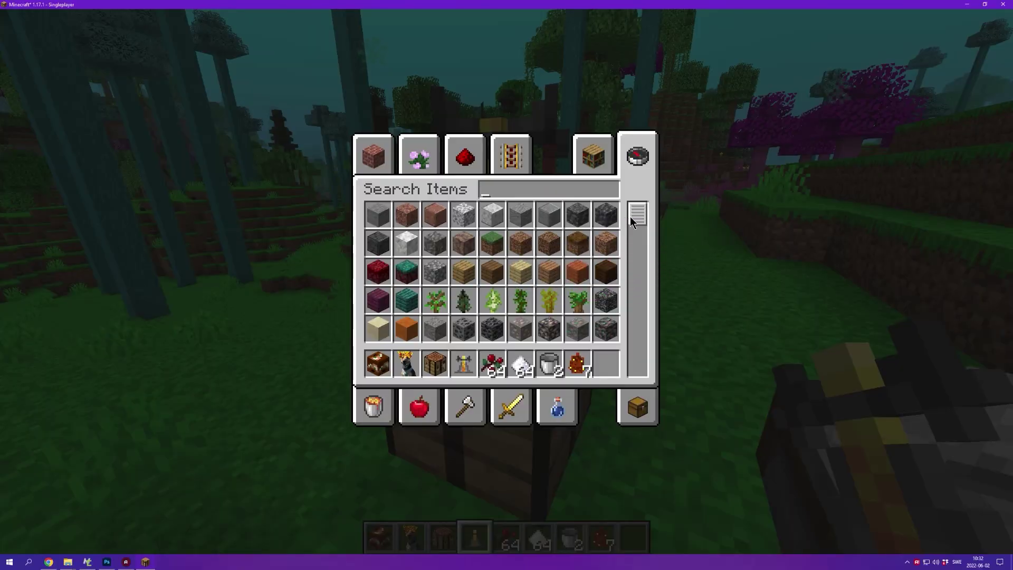
{"action": "type", "text": "glas"}
{"action": "key", "text": "ctrl+a"}
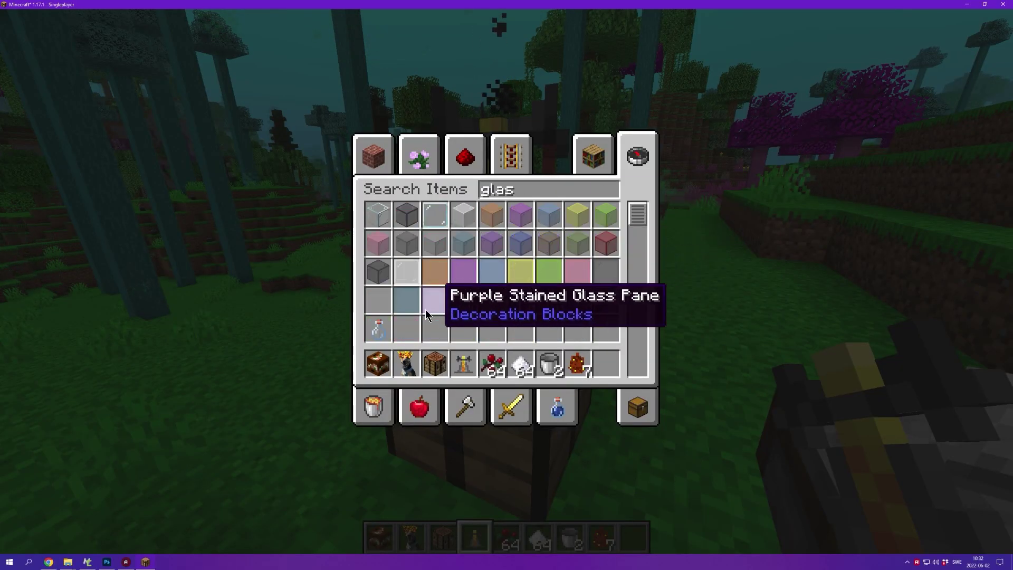
{"action": "left_click", "coordinate": [396, 333]}
{"action": "left_click", "coordinate": [605, 364]}
{"action": "key", "text": "Escape"}
Step: Try loading the sweet berries and glass bottles into the brewing stand, and return both stacks to the inventory
{"action": "right_click", "coordinate": [506, 285]}
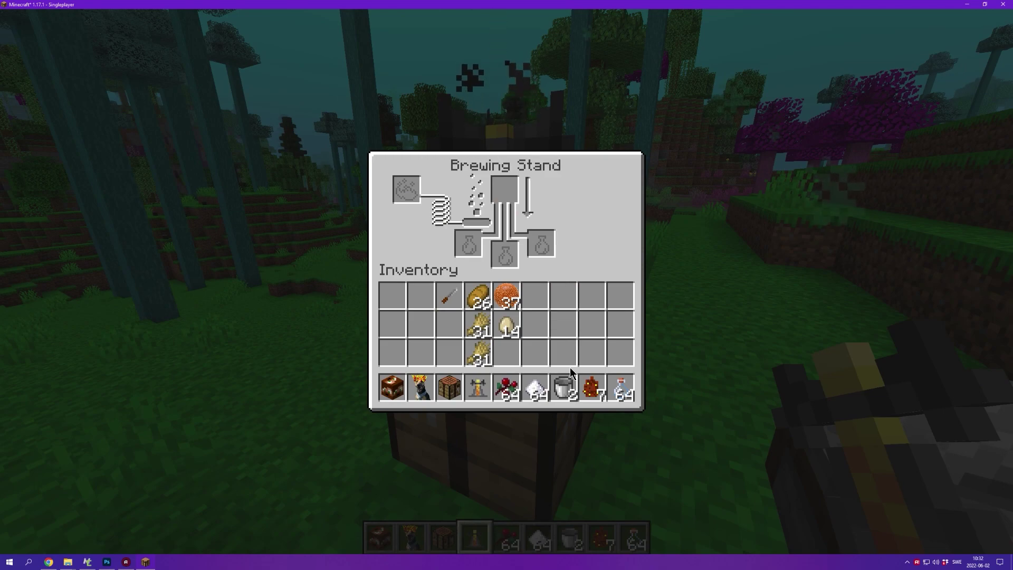
{"action": "left_click", "coordinate": [513, 388]}
{"action": "left_click", "coordinate": [505, 189]}
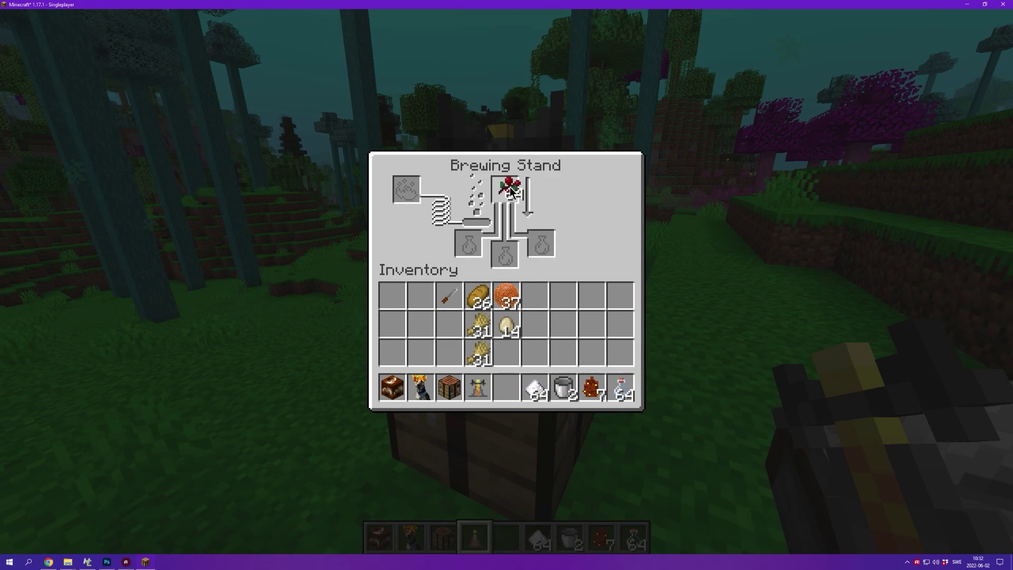
{"action": "left_click", "coordinate": [620, 388]}
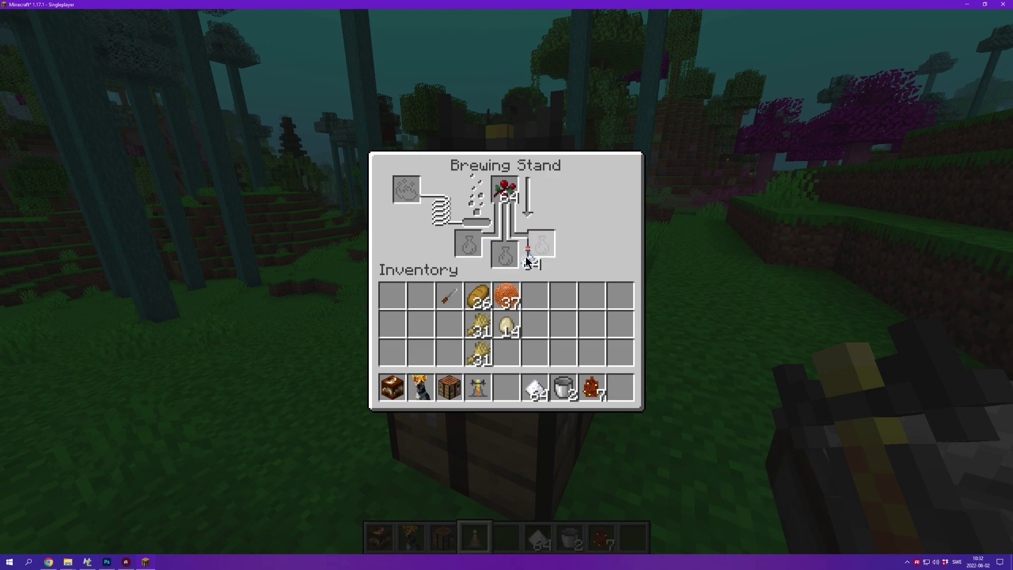
{"action": "left_click", "coordinate": [535, 293]}
{"action": "left_click", "coordinate": [507, 195]}
{"action": "left_click", "coordinate": [563, 293]}
{"action": "left_click", "coordinate": [535, 293]}
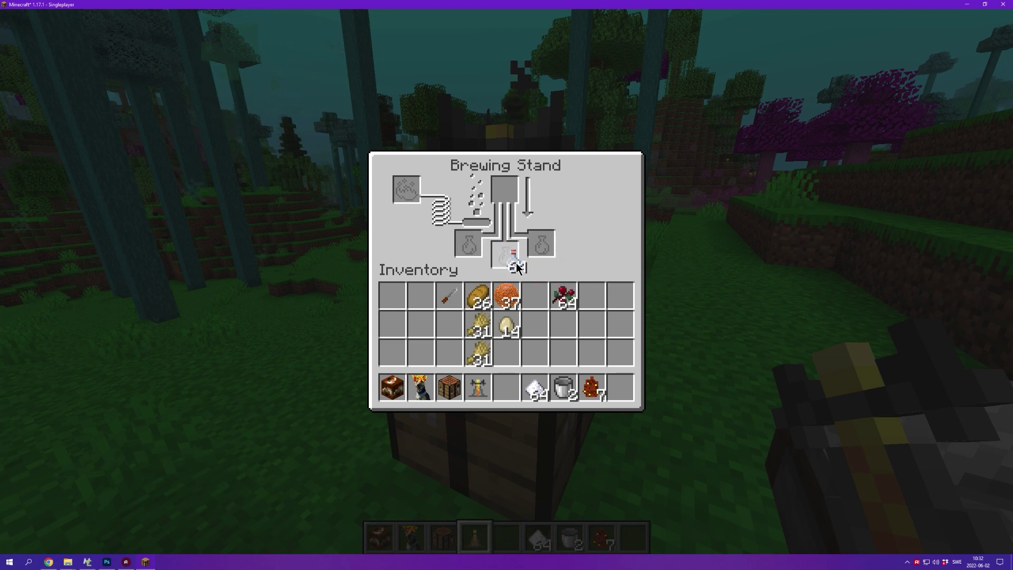
{"action": "left_click", "coordinate": [543, 303]}
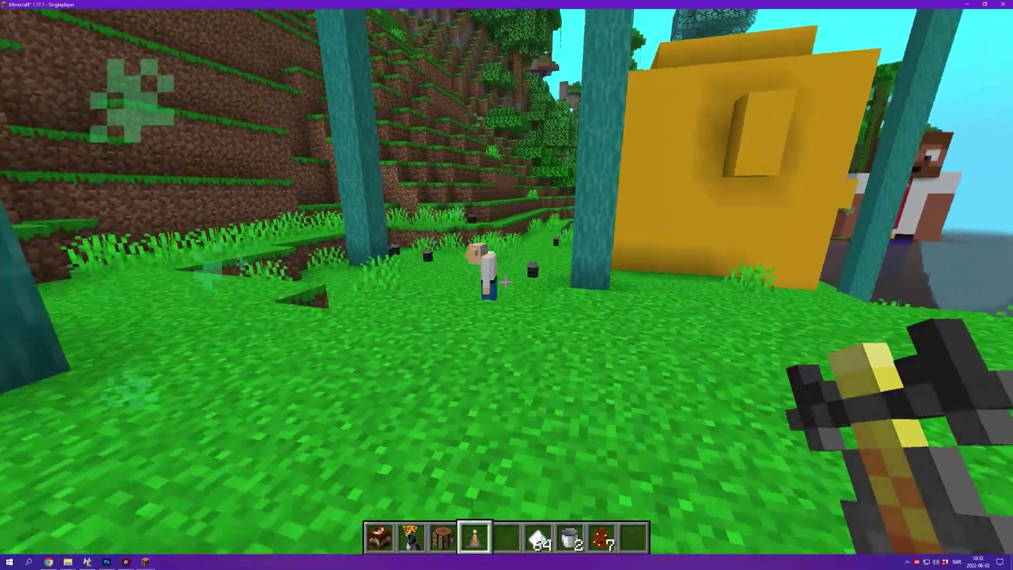
Step: Search the creative inventory for swords and put a Netherite Sword in the hotbar
{"action": "key", "text": "e"}
{"action": "left_click", "coordinate": [640, 154]}
{"action": "type", "text": "es"}
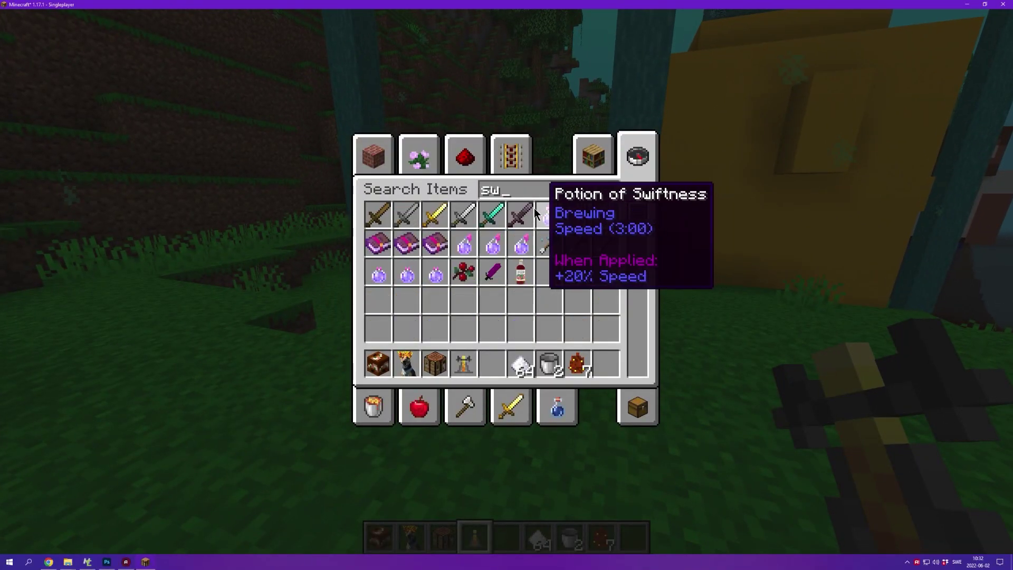
{"action": "key", "text": "Escape"}
{"action": "key", "text": "e"}
{"action": "left_click", "coordinate": [499, 357]}
{"action": "key", "text": "Escape"}
Step: Kill the skrynklig gubbe with the Netherite Sword, collect its Skrynklig Hud and check that item's description in the inventory
{"action": "key", "text": "w"}
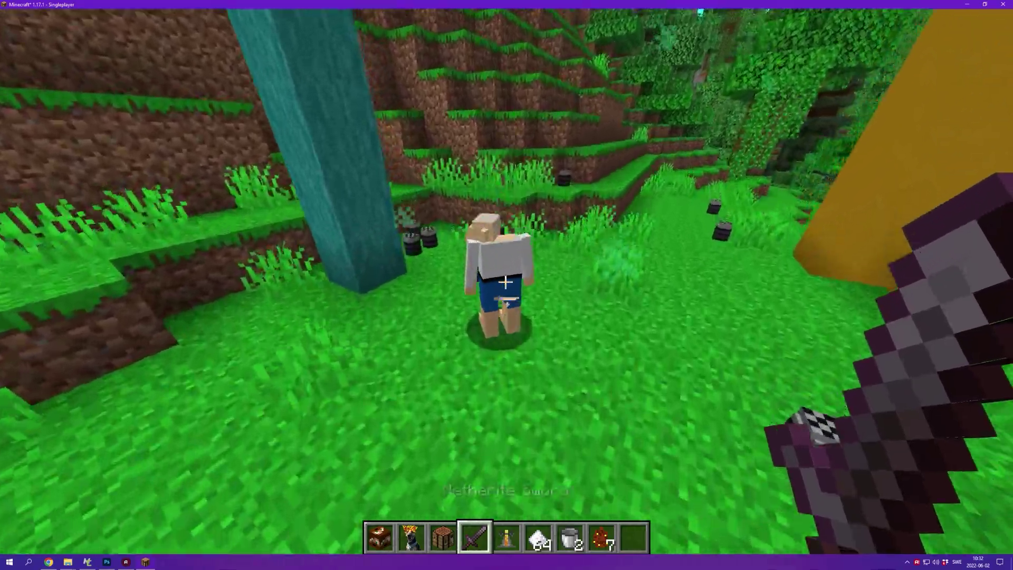
{"action": "left_click", "coordinate": [505, 283]}
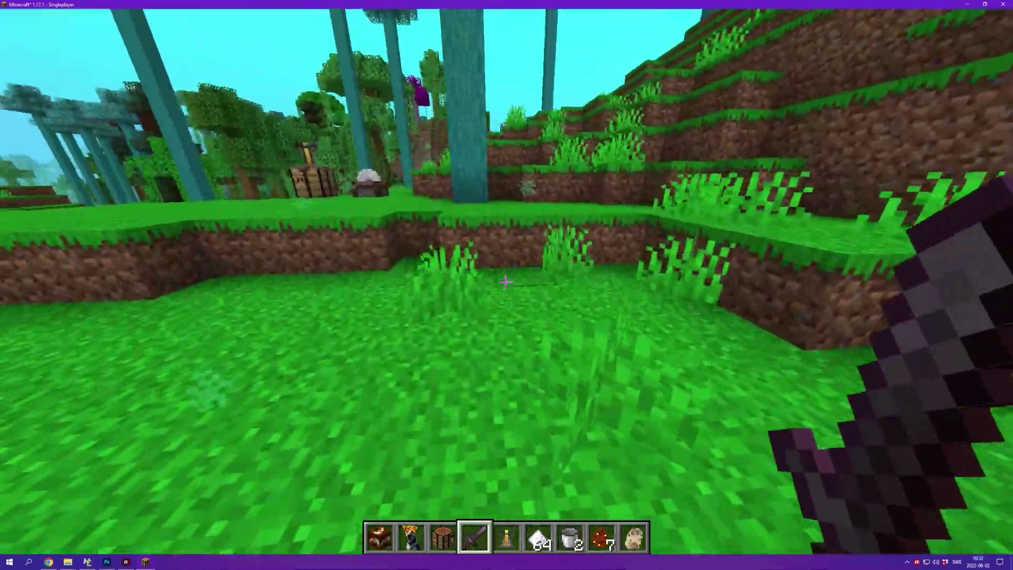
{"action": "key", "text": "e"}
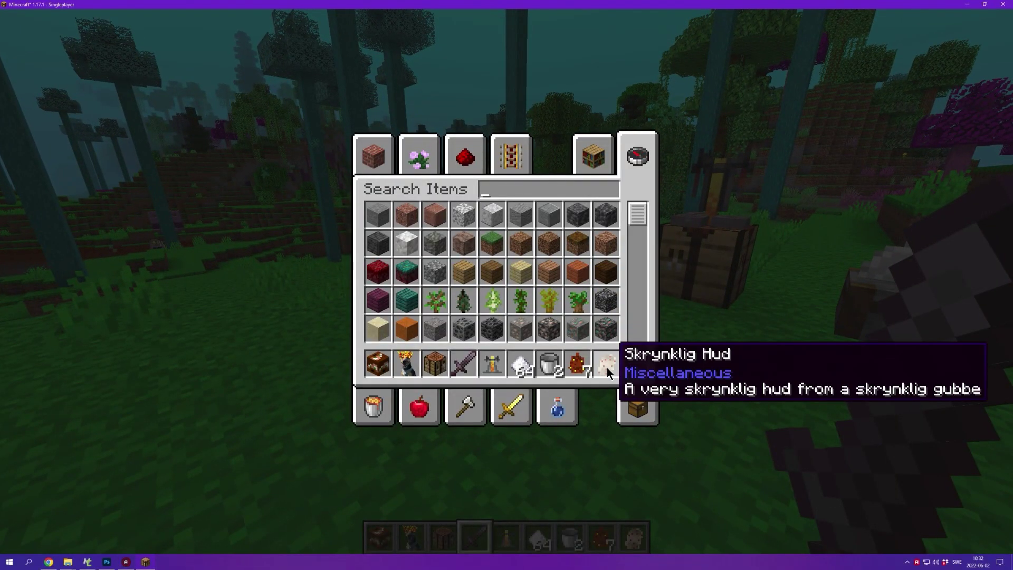
{"action": "key", "text": "Escape"}
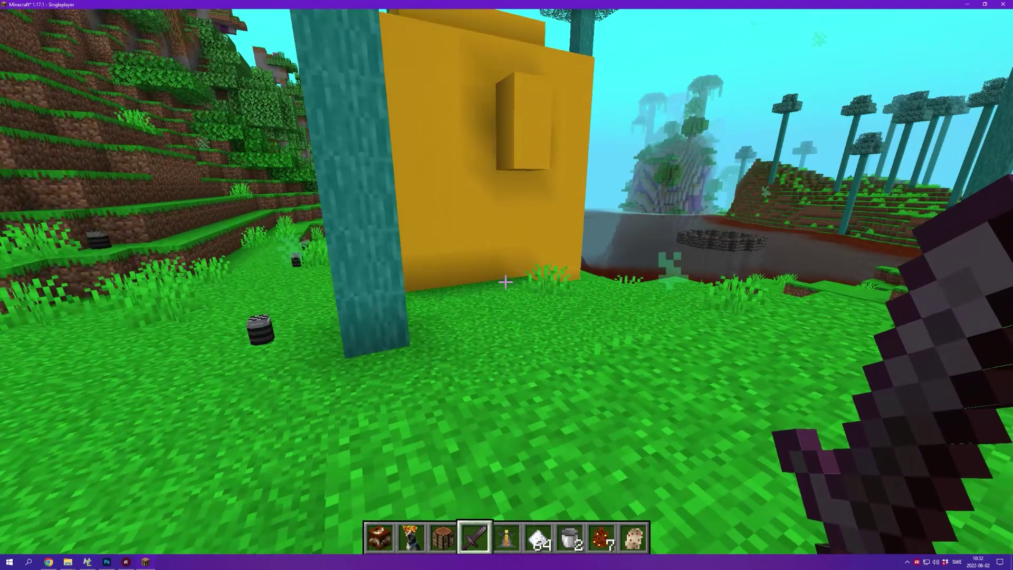
{"action": "key", "text": "e"}
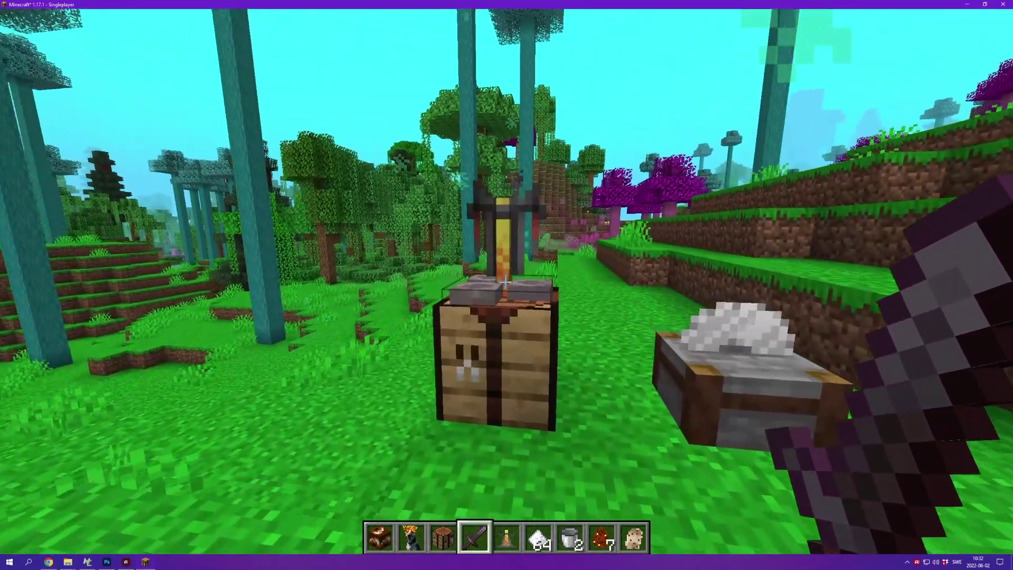
Step: Brew the lingonberry drink from sweet berries and sugar, stack the spare glass bottle, and move the finished drink to the hotbar
{"action": "right_click", "coordinate": [506, 284]}
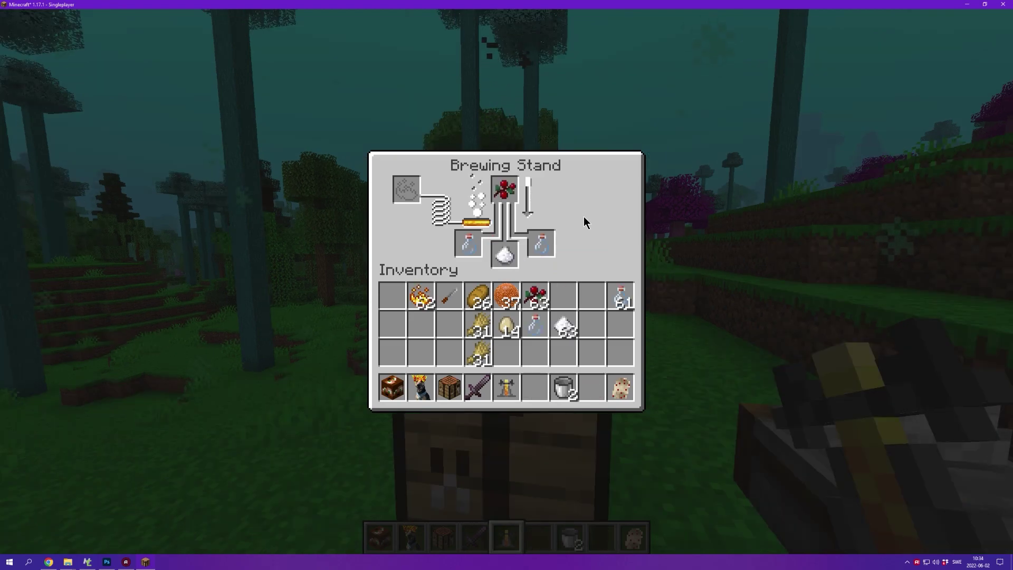
{"action": "left_click", "coordinate": [535, 325]}
{"action": "left_click", "coordinate": [620, 297]}
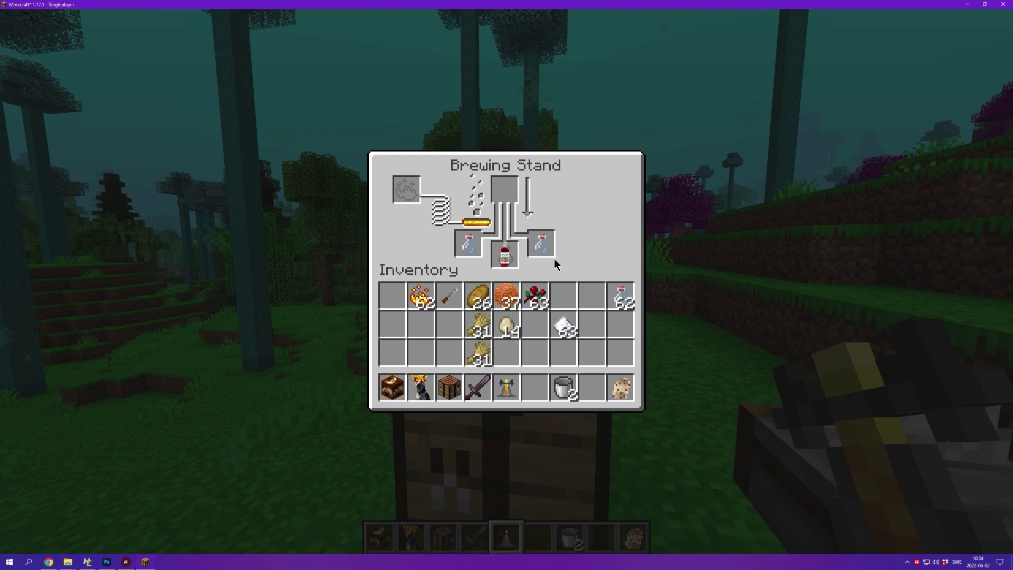
{"action": "left_click", "coordinate": [506, 259]}
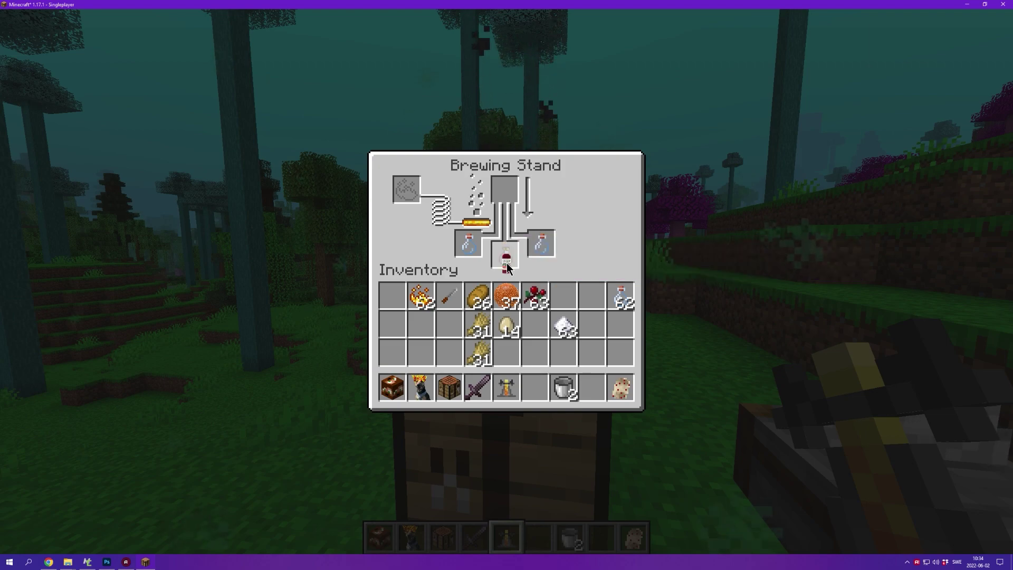
{"action": "left_click", "coordinate": [535, 388]}
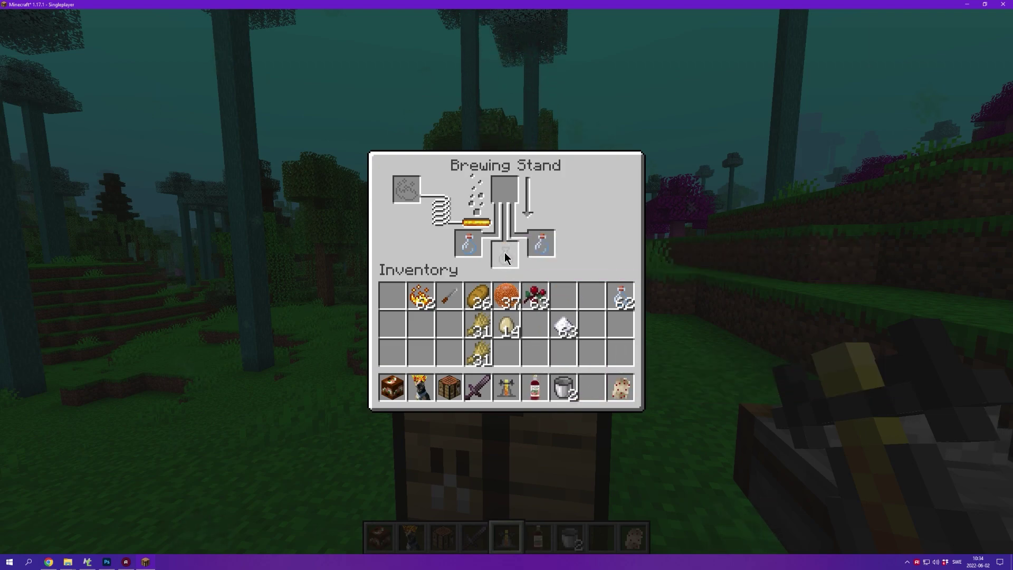